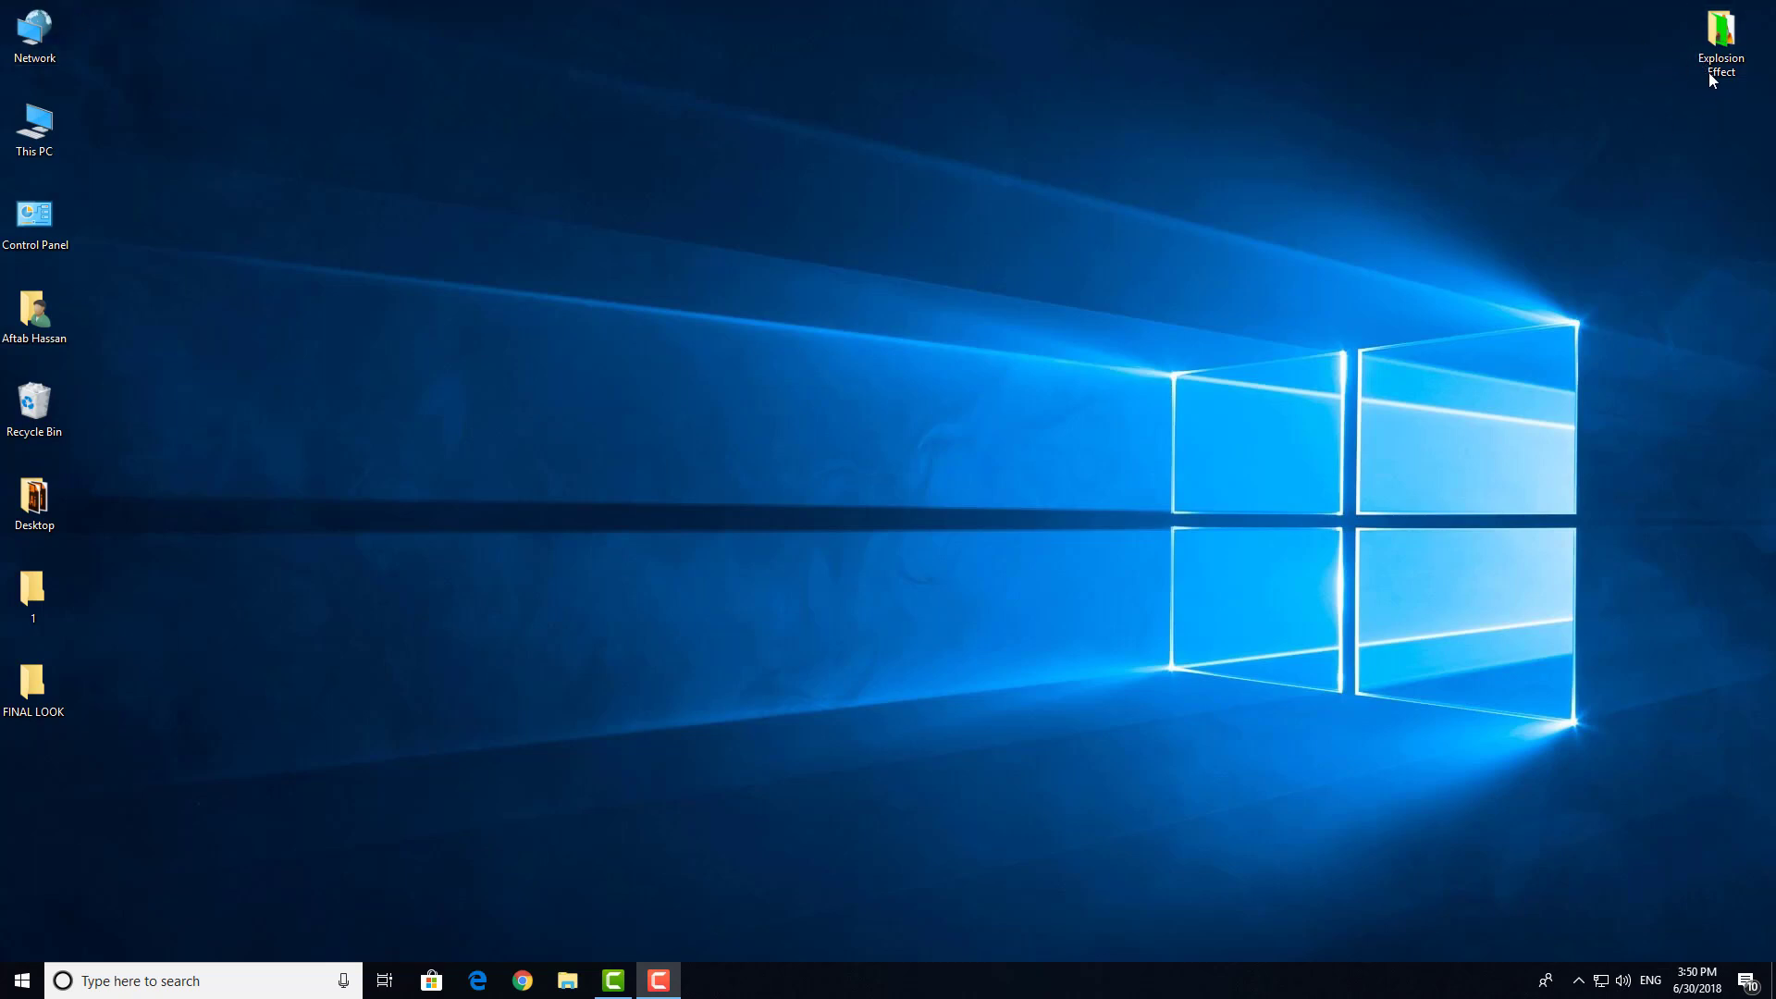
Step: Look over the video, image and music files in the desktop's Explosion Effect folder, open the image for a preview, and close the folder
{"action": "double_click", "coordinate": [1727, 52]}
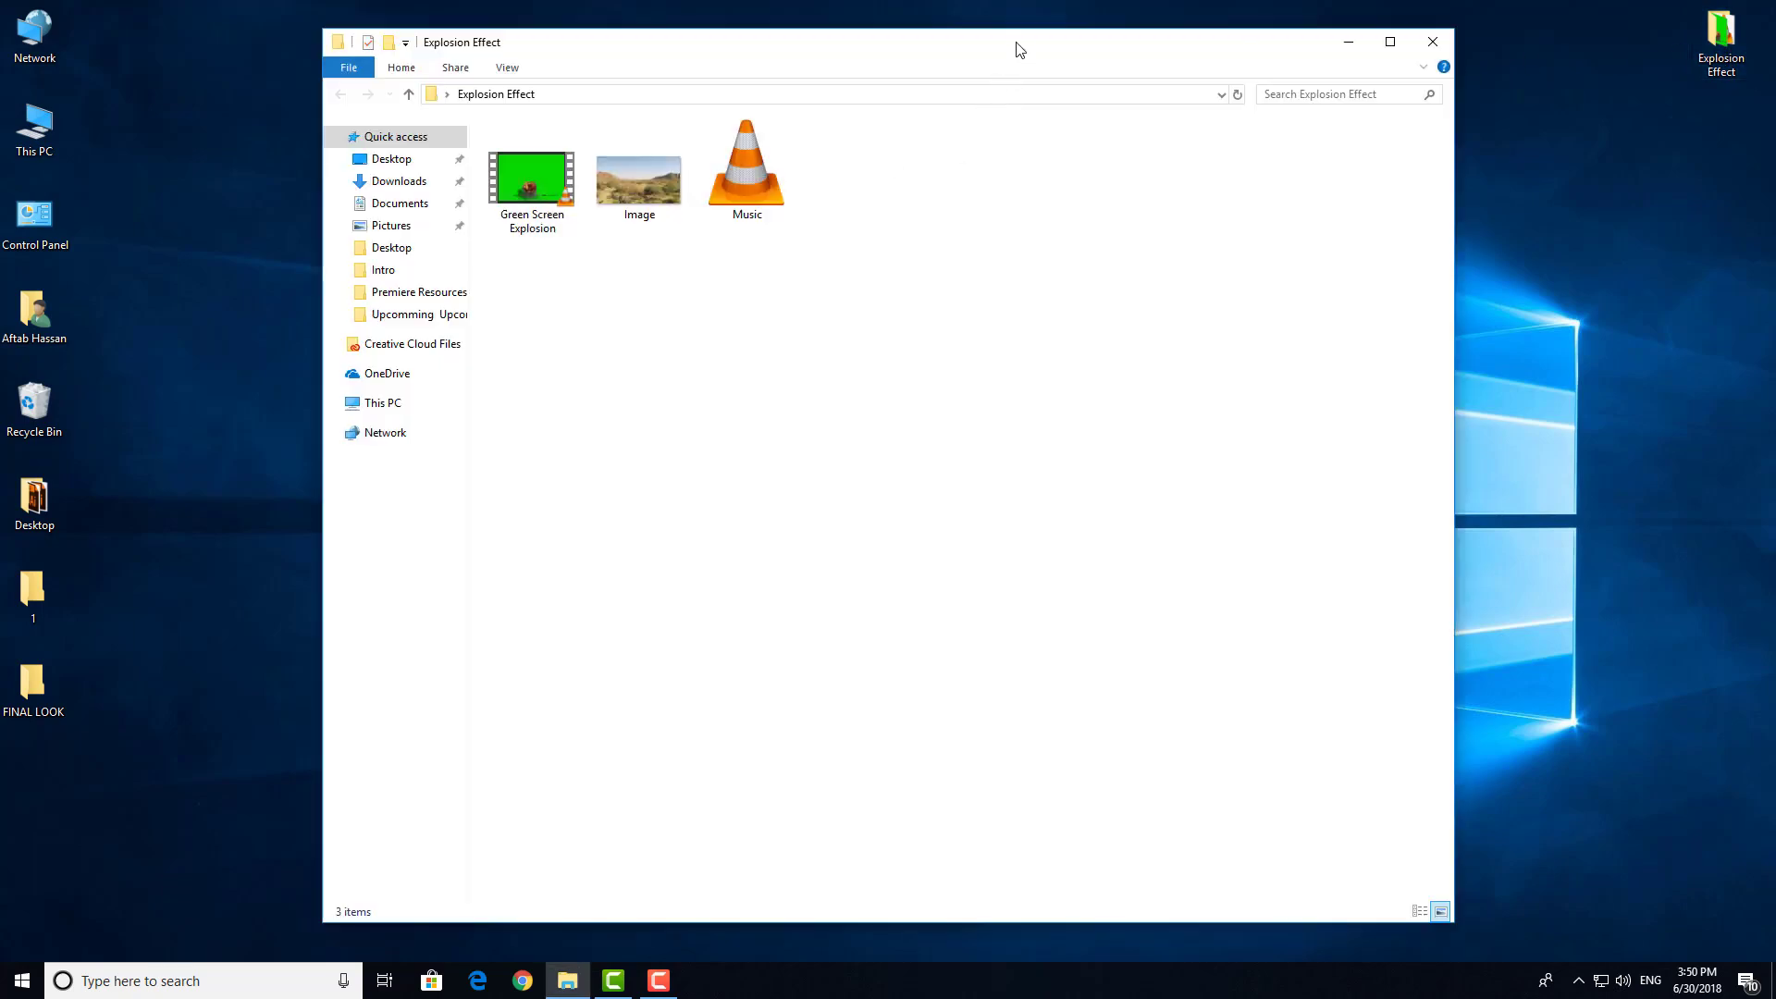
{"action": "left_click_drag", "start_coordinate": [981, 231], "coordinate": [573, 180]}
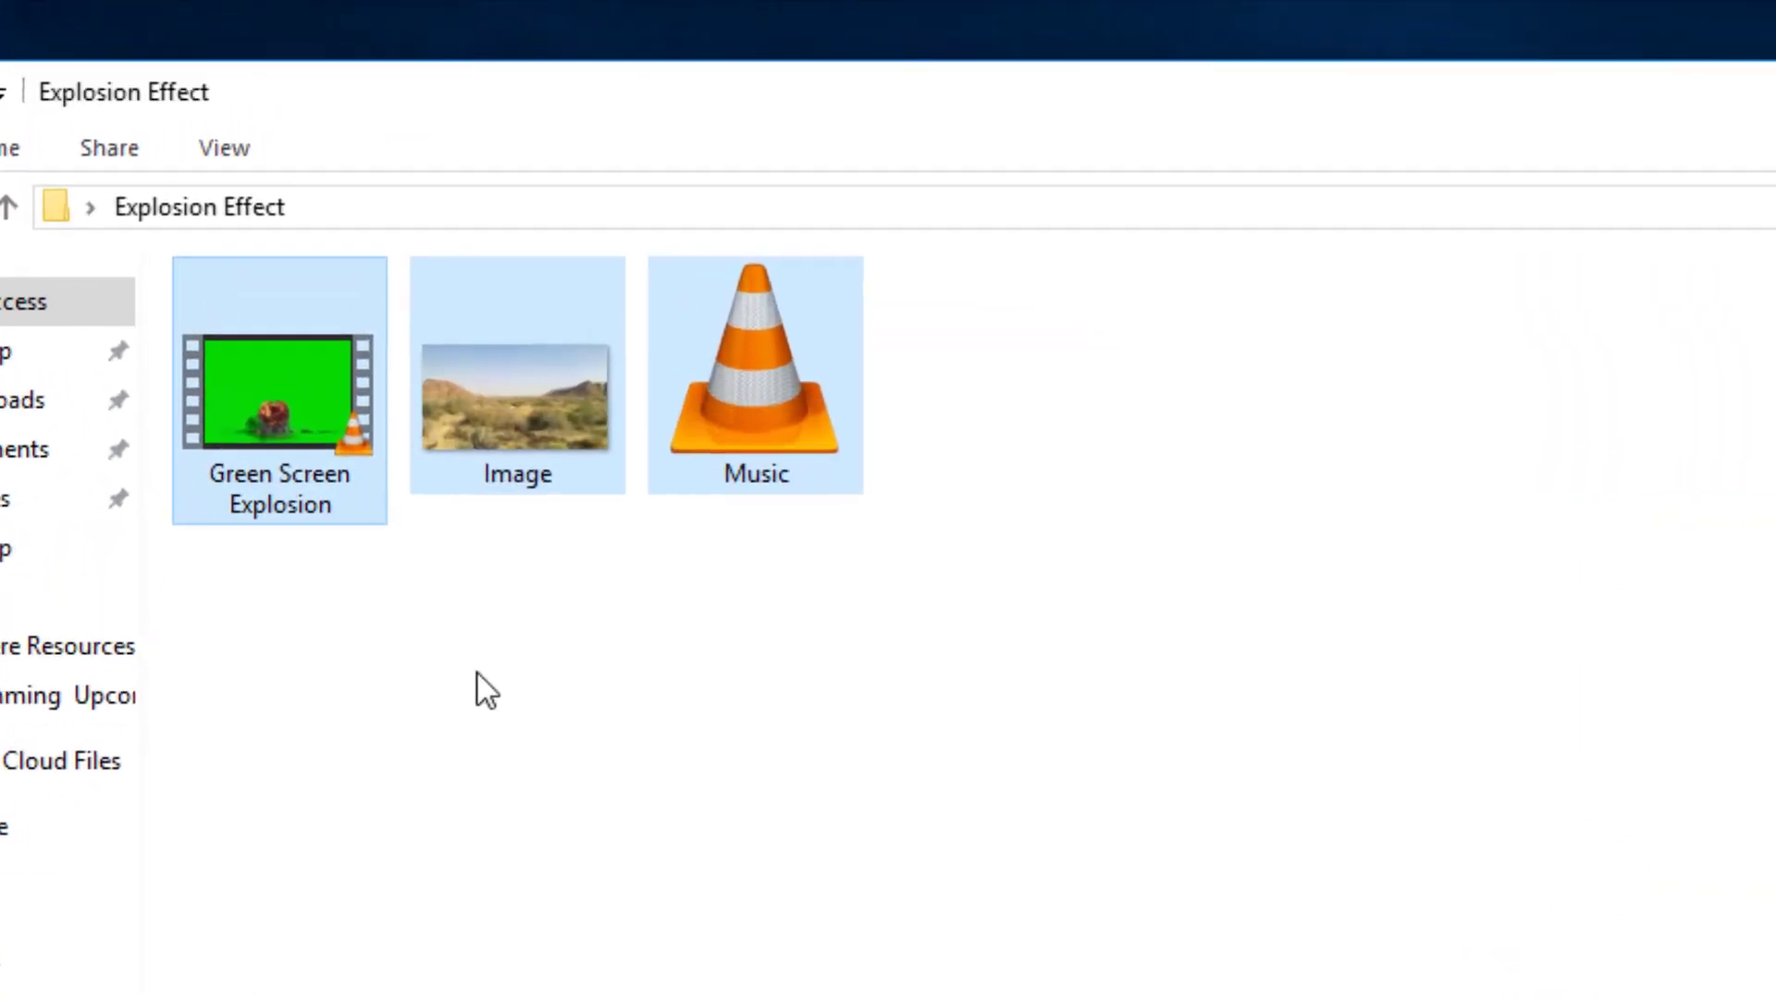
{"action": "left_click", "coordinate": [620, 309]}
{"action": "left_click", "coordinate": [267, 454]}
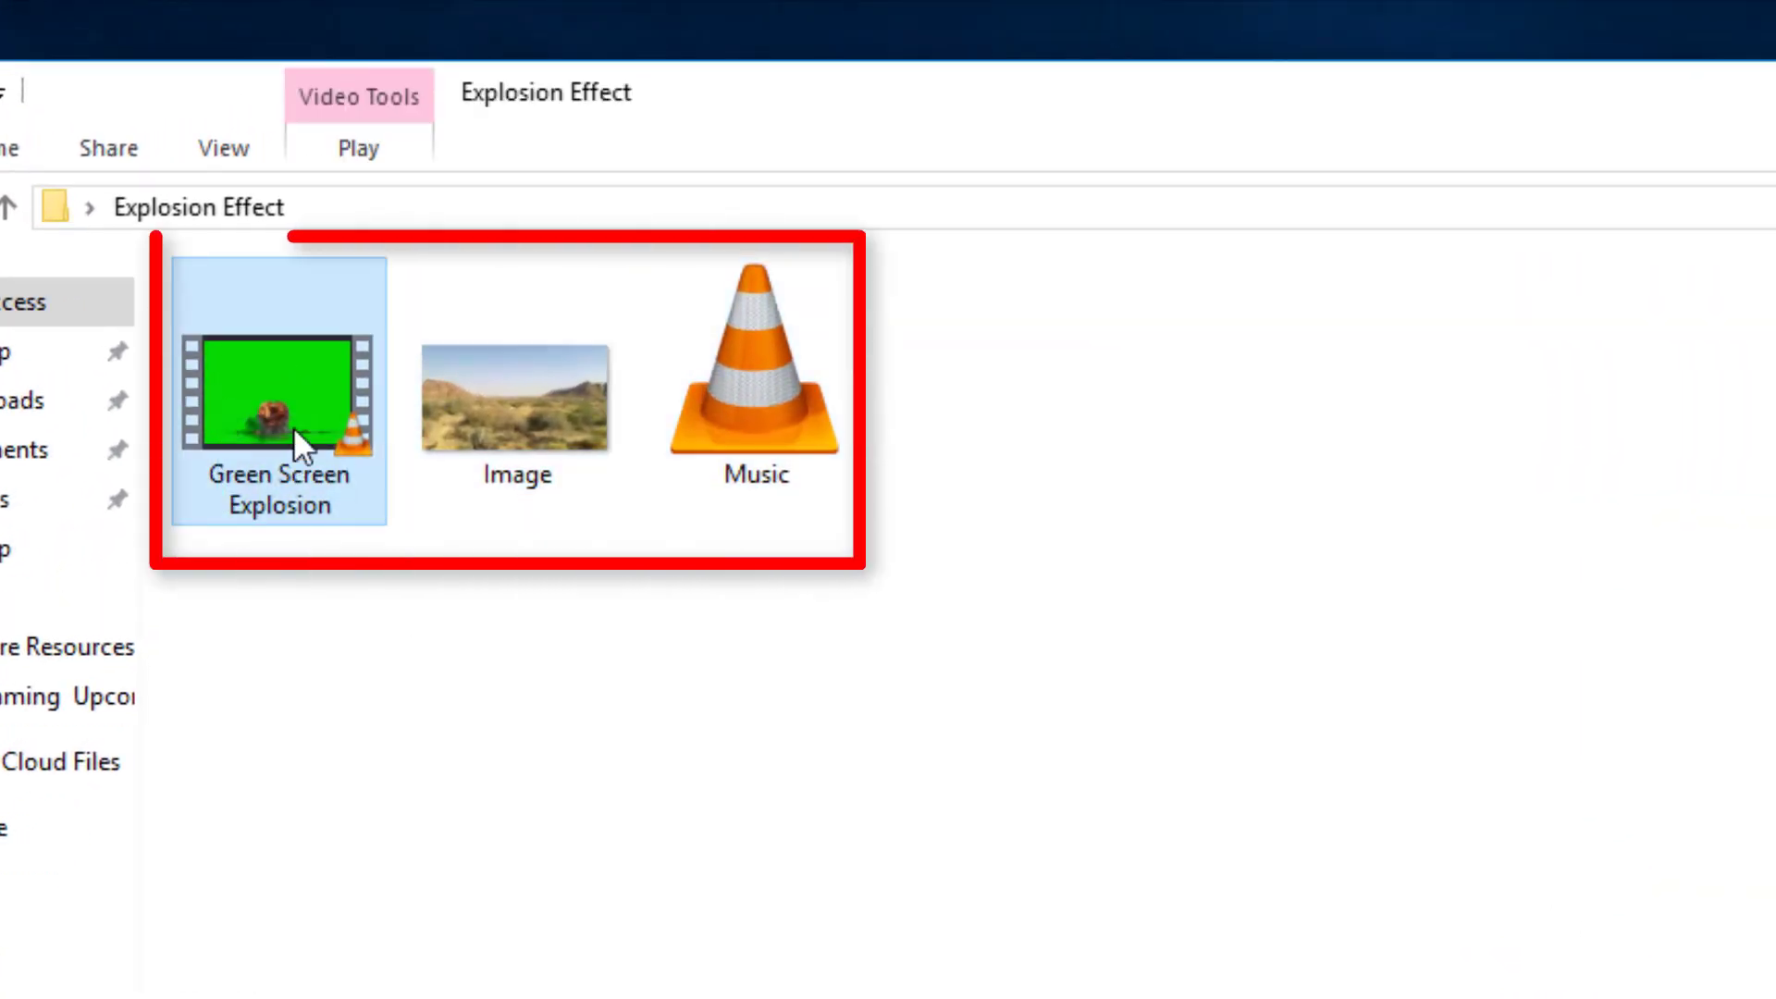
{"action": "left_click", "coordinate": [563, 400]}
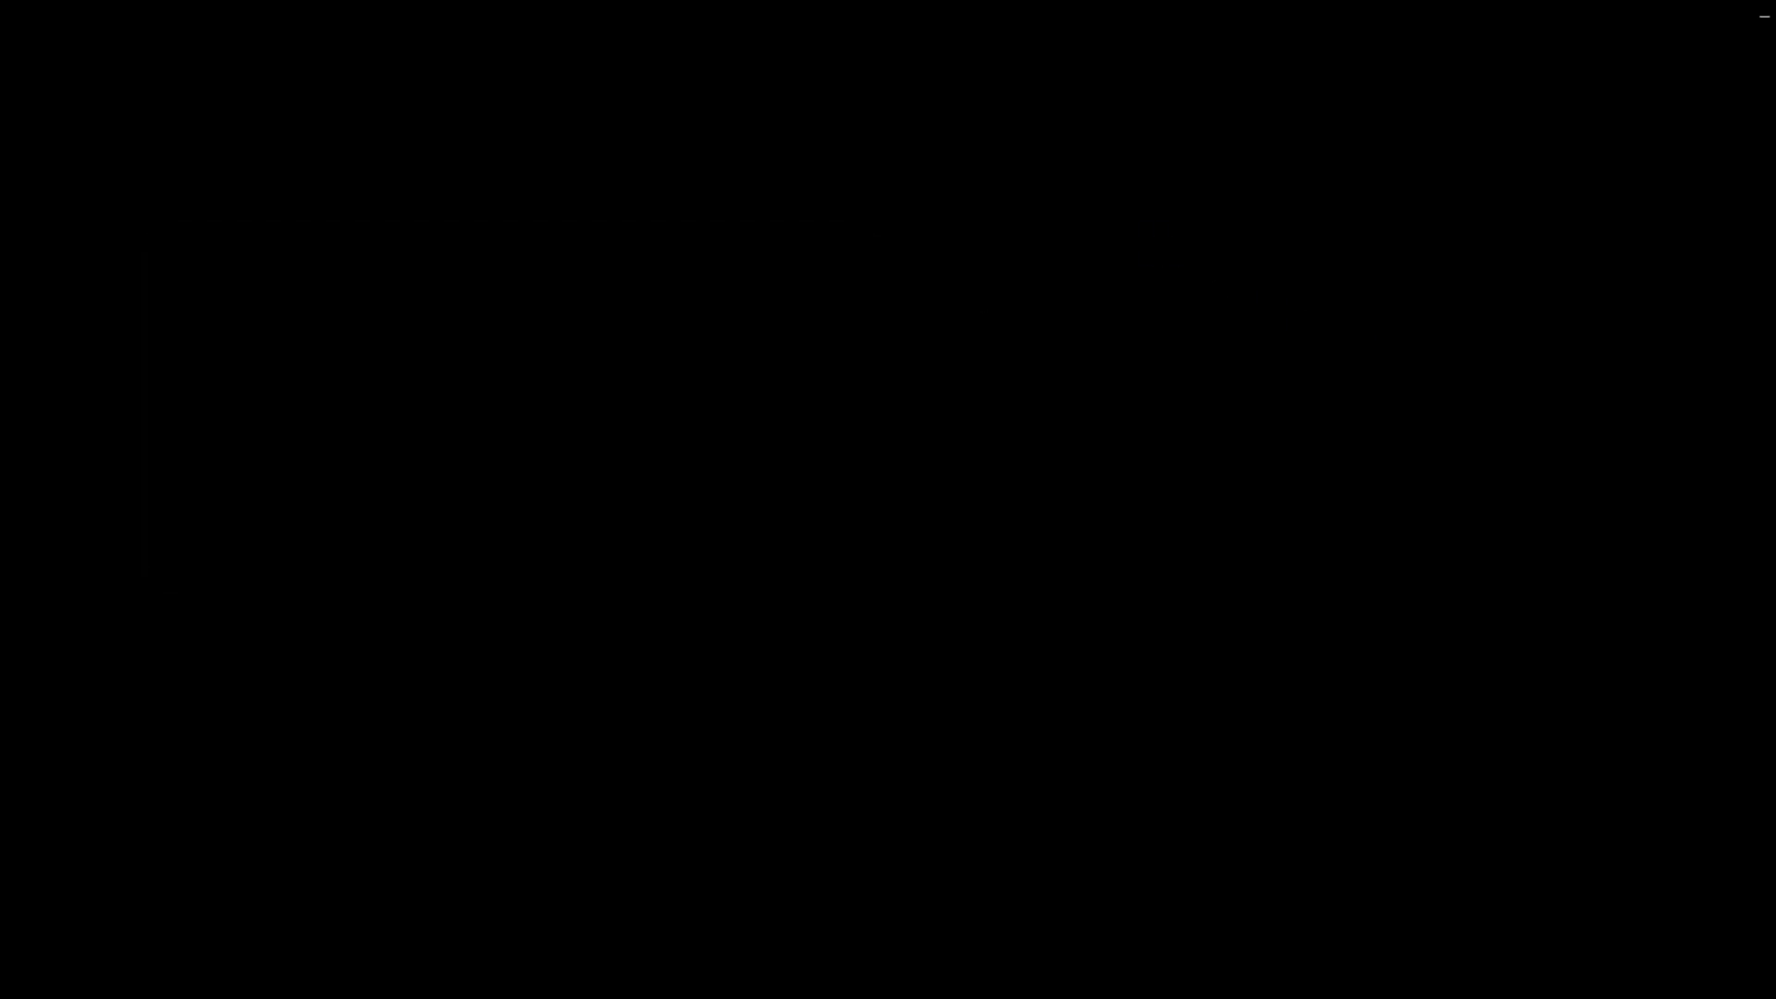
{"action": "left_click", "coordinate": [1756, 12]}
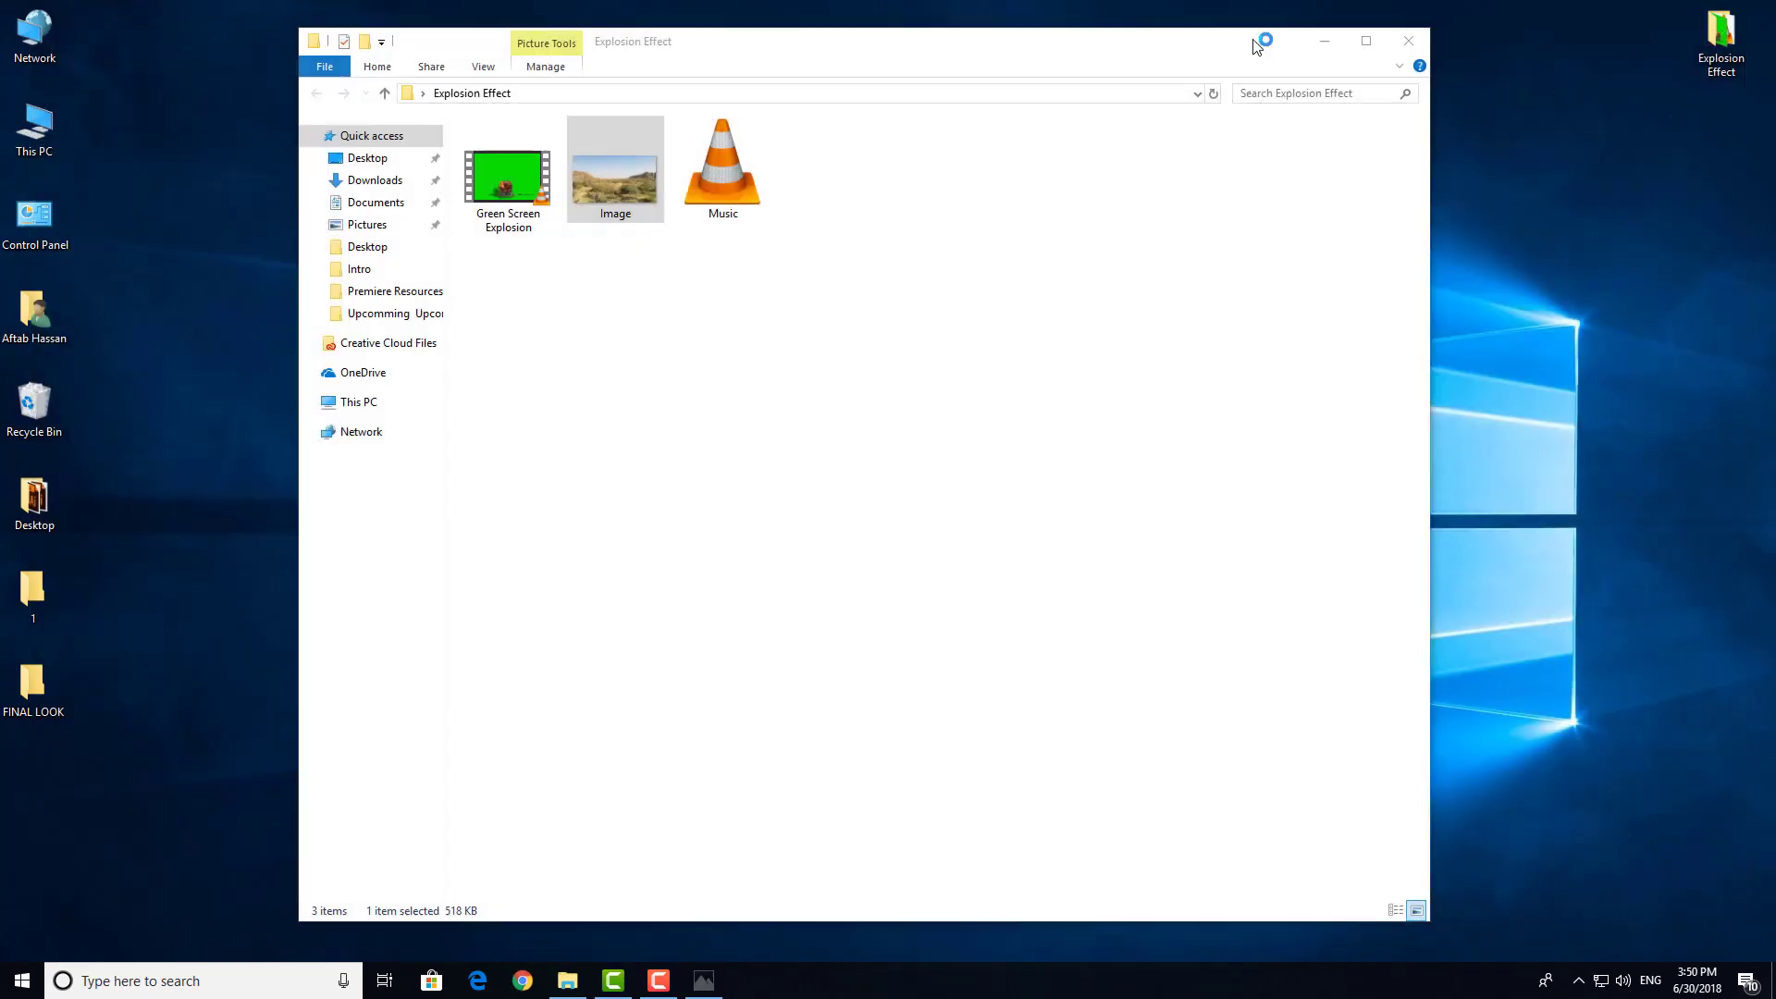
{"action": "left_click", "coordinate": [731, 176]}
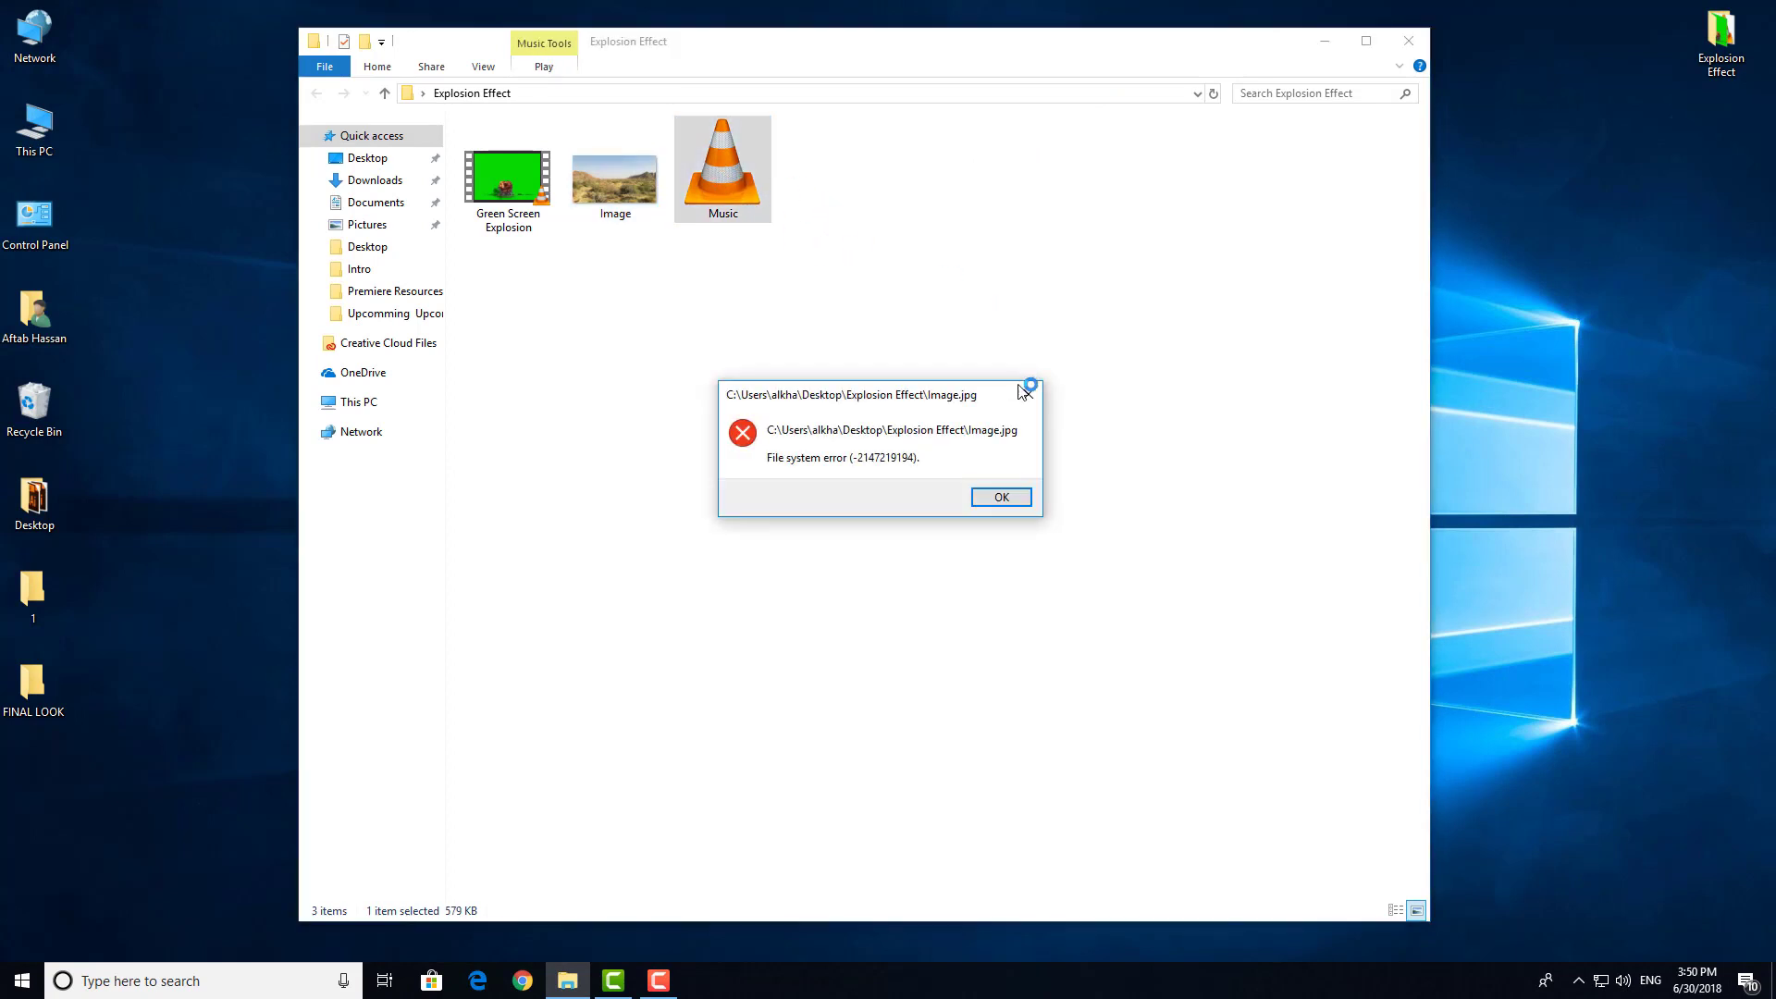
{"action": "left_click", "coordinate": [1028, 395]}
{"action": "right_click", "coordinate": [1468, 125]}
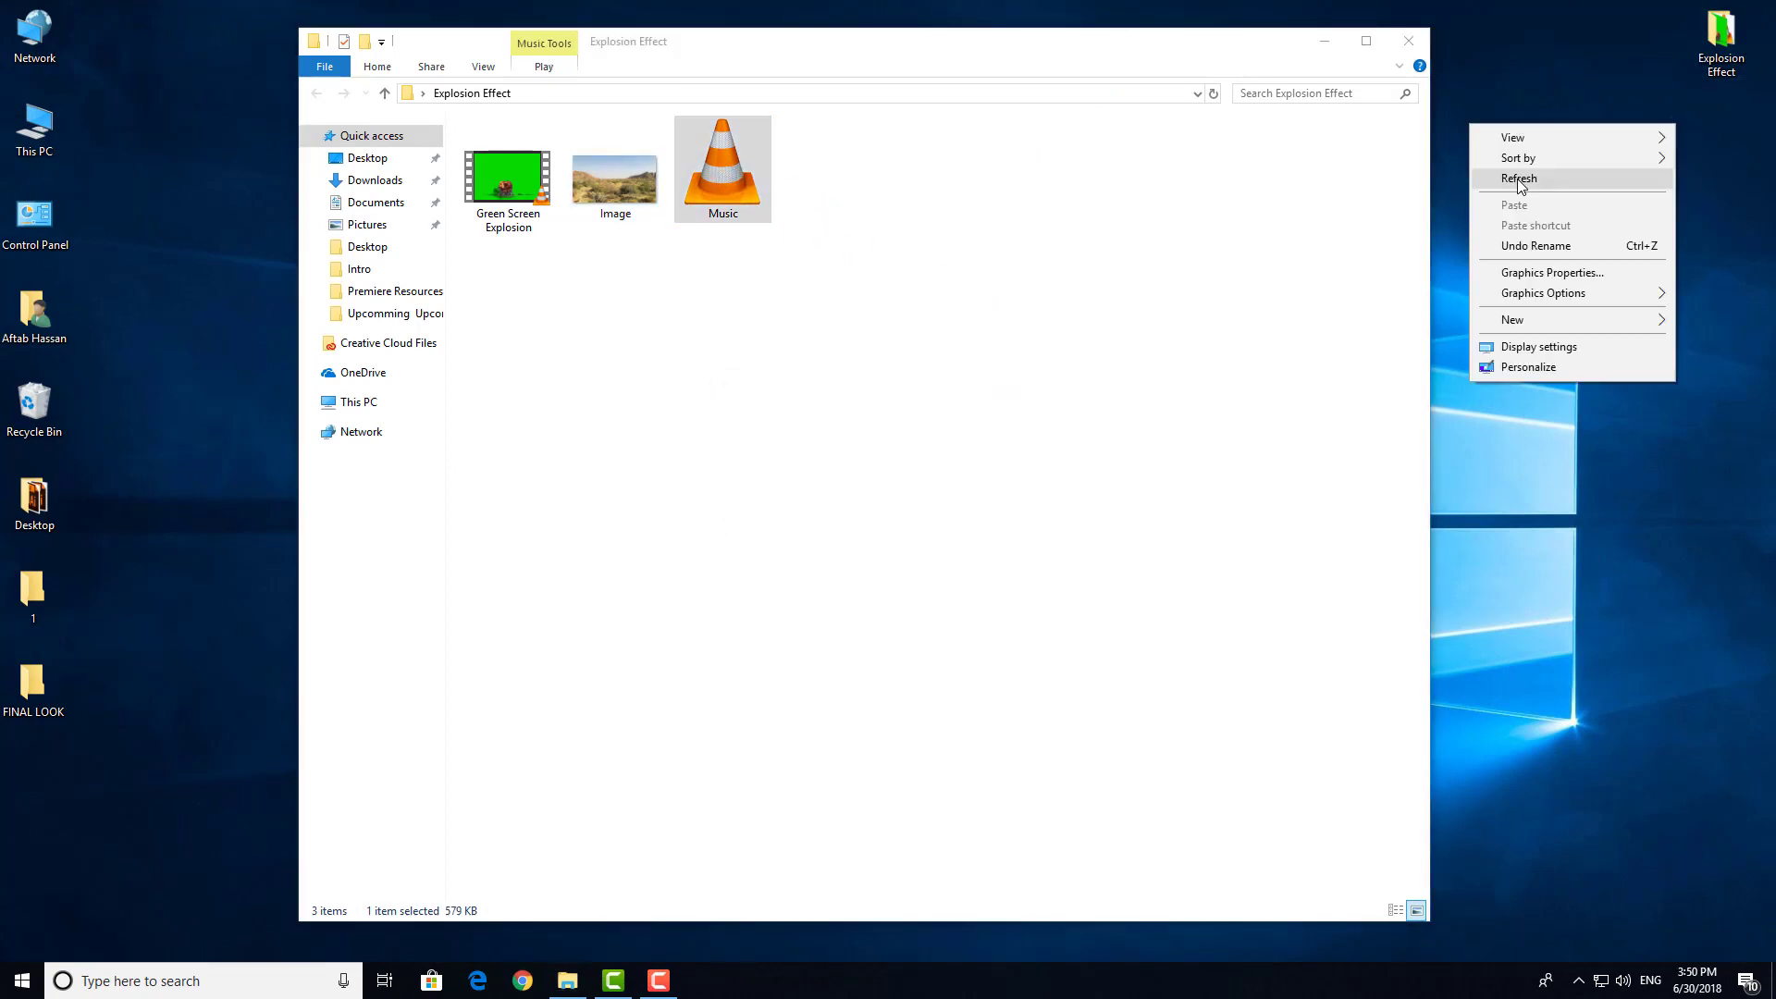
{"action": "left_click", "coordinate": [1518, 175]}
{"action": "left_click", "coordinate": [1409, 41]}
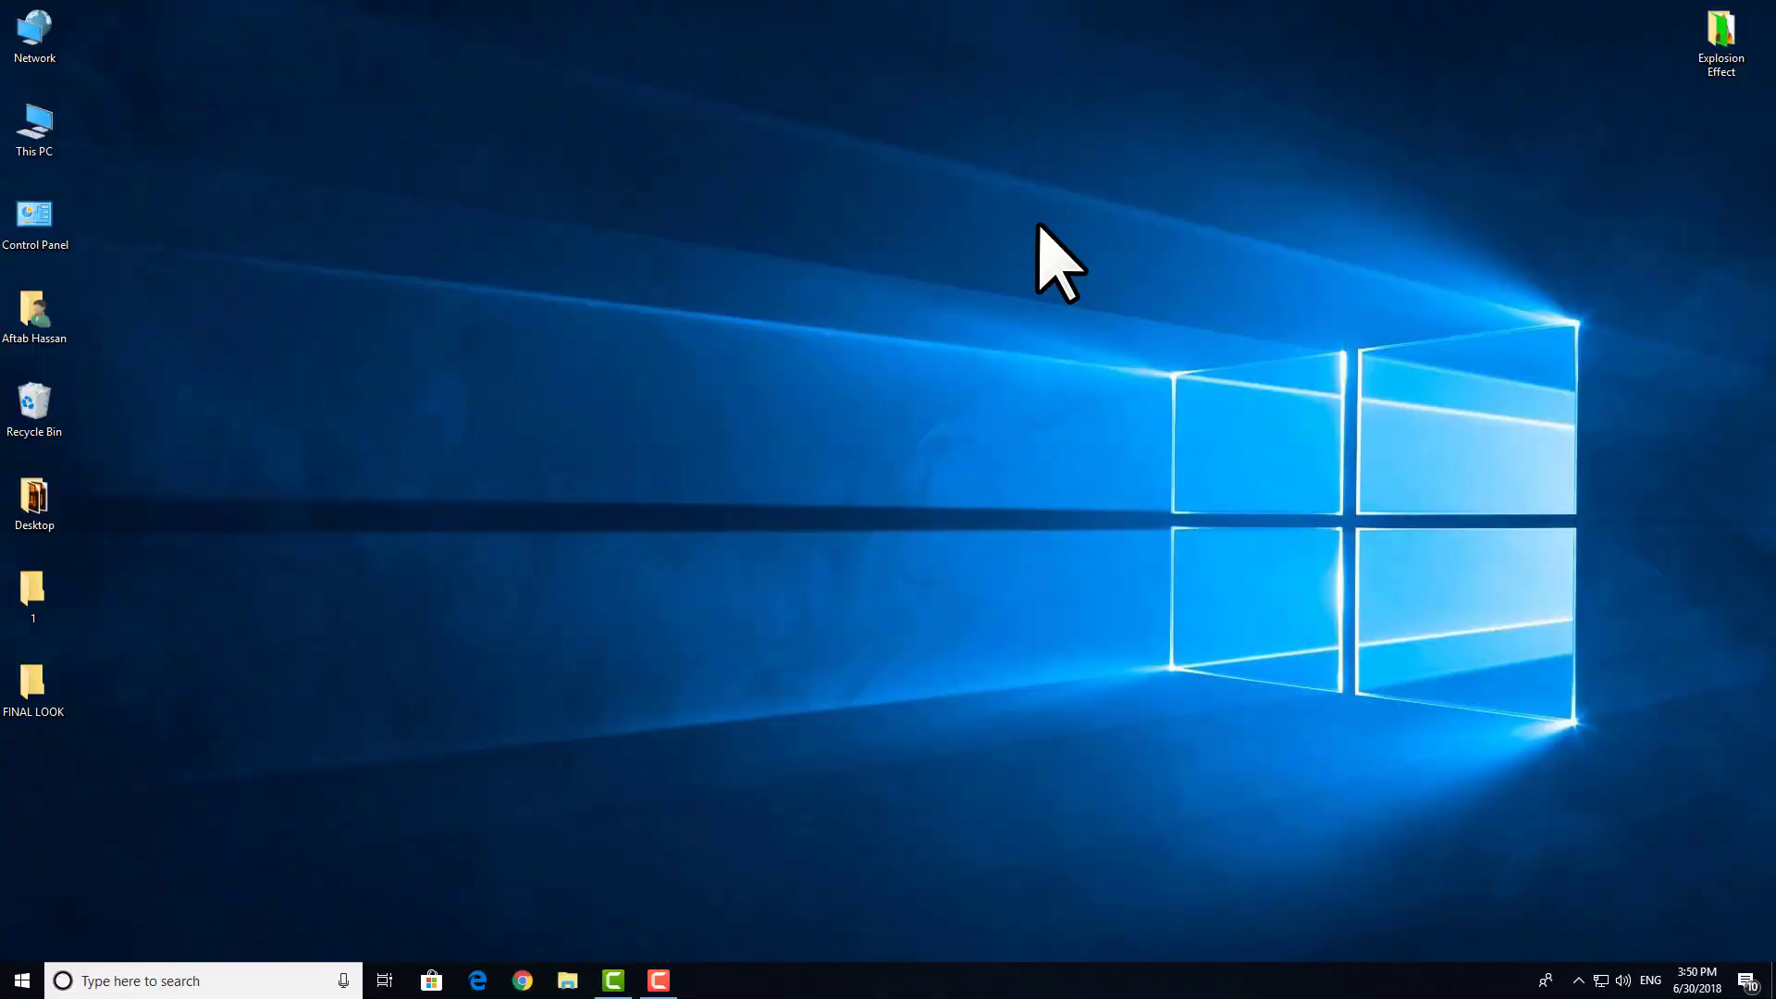
Step: Switch to Camtasia and import the green screen video, image and music from the Explosion Effect folder into the Media Bin
{"action": "left_click", "coordinate": [617, 988]}
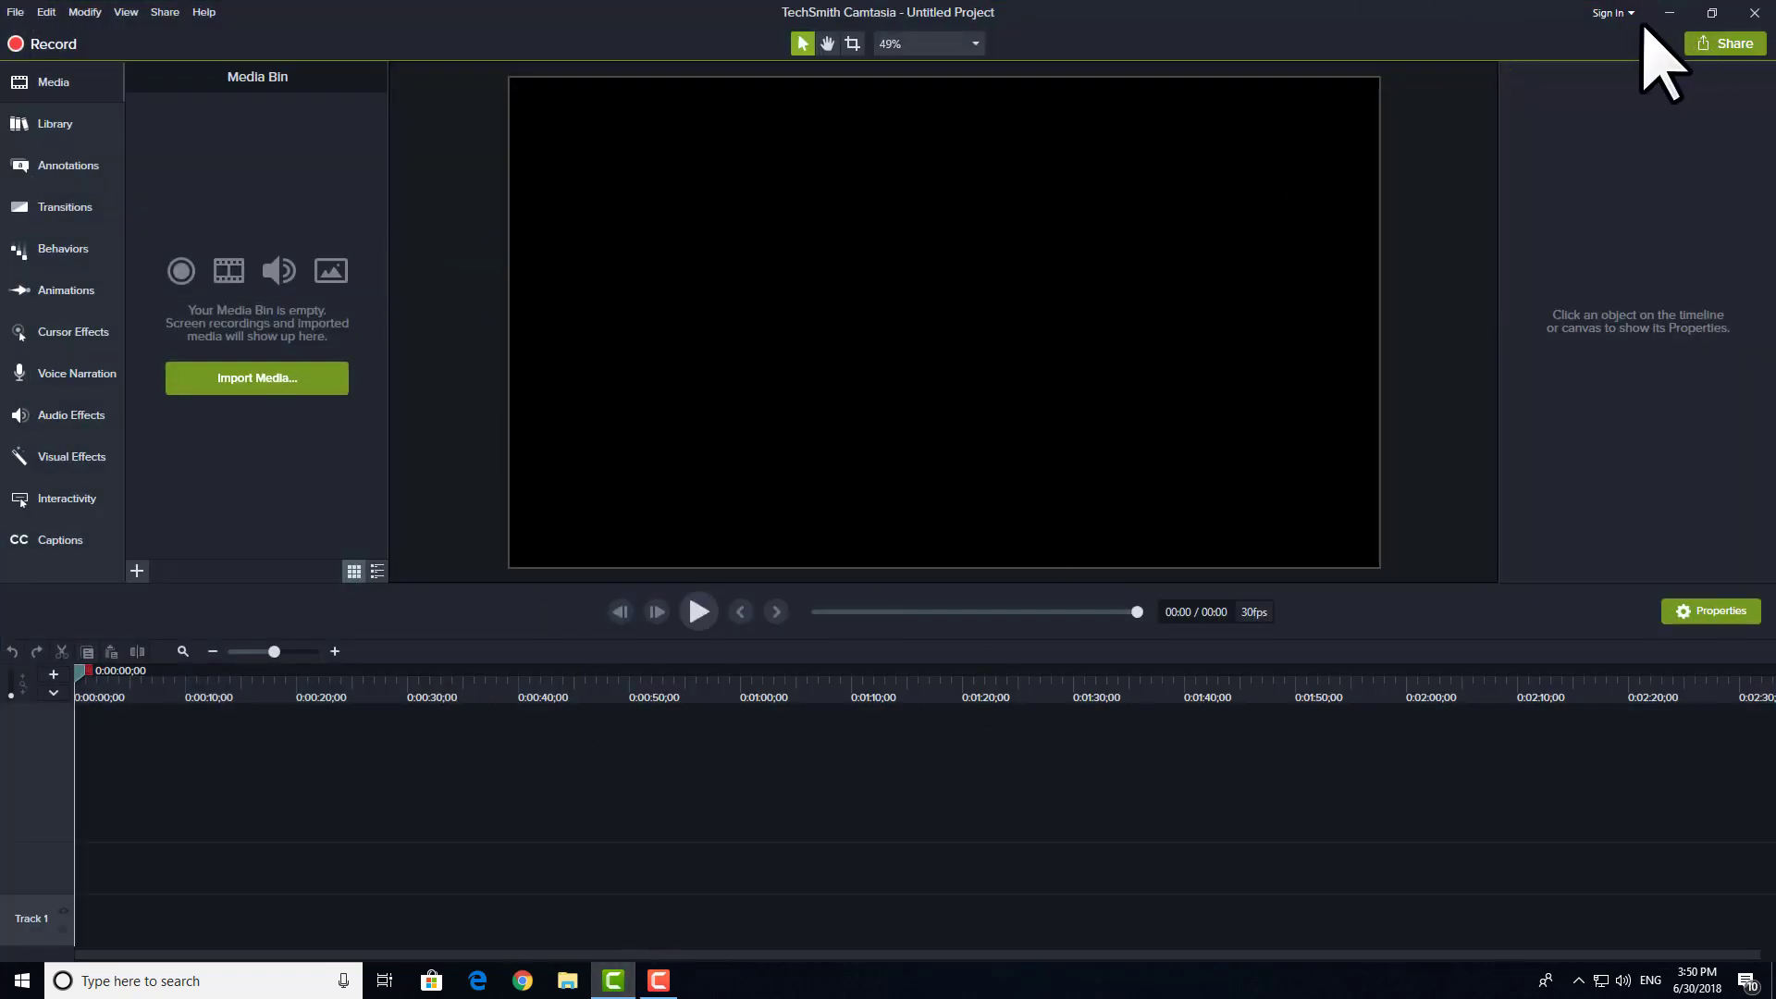
{"action": "left_click", "coordinate": [1669, 14]}
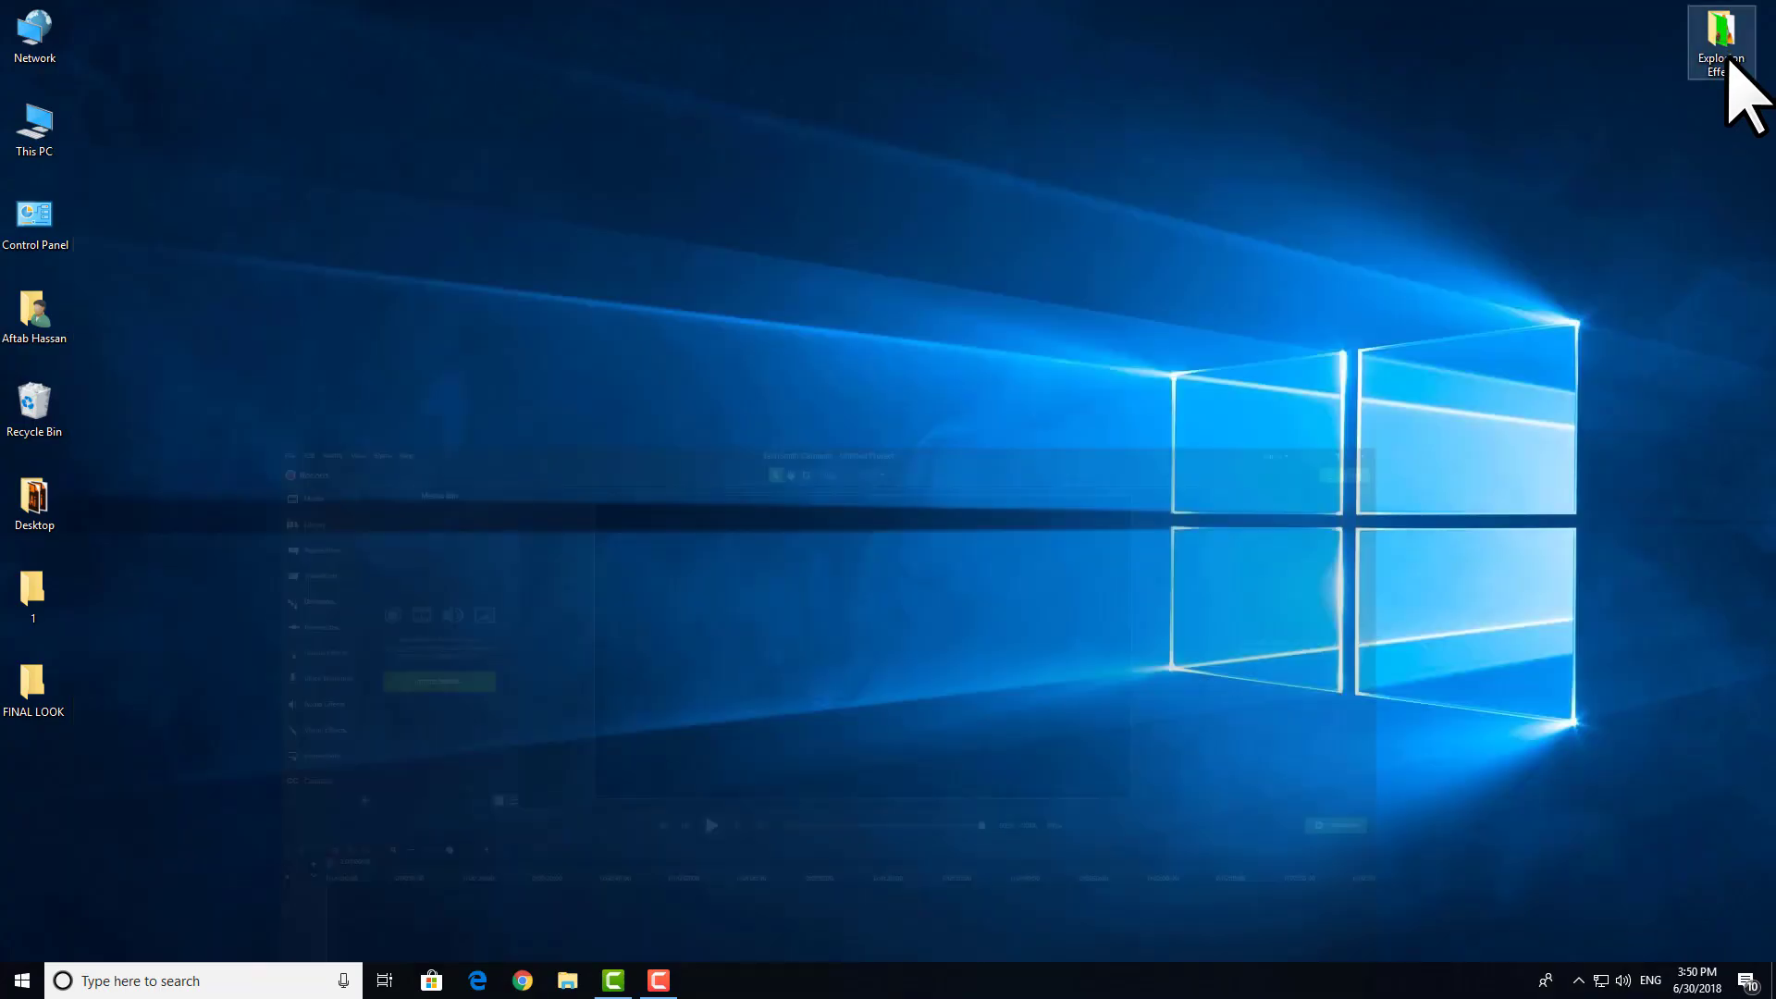
{"action": "double_click", "coordinate": [1725, 51]}
{"action": "left_click_drag", "start_coordinate": [1119, 352], "coordinate": [239, 302]}
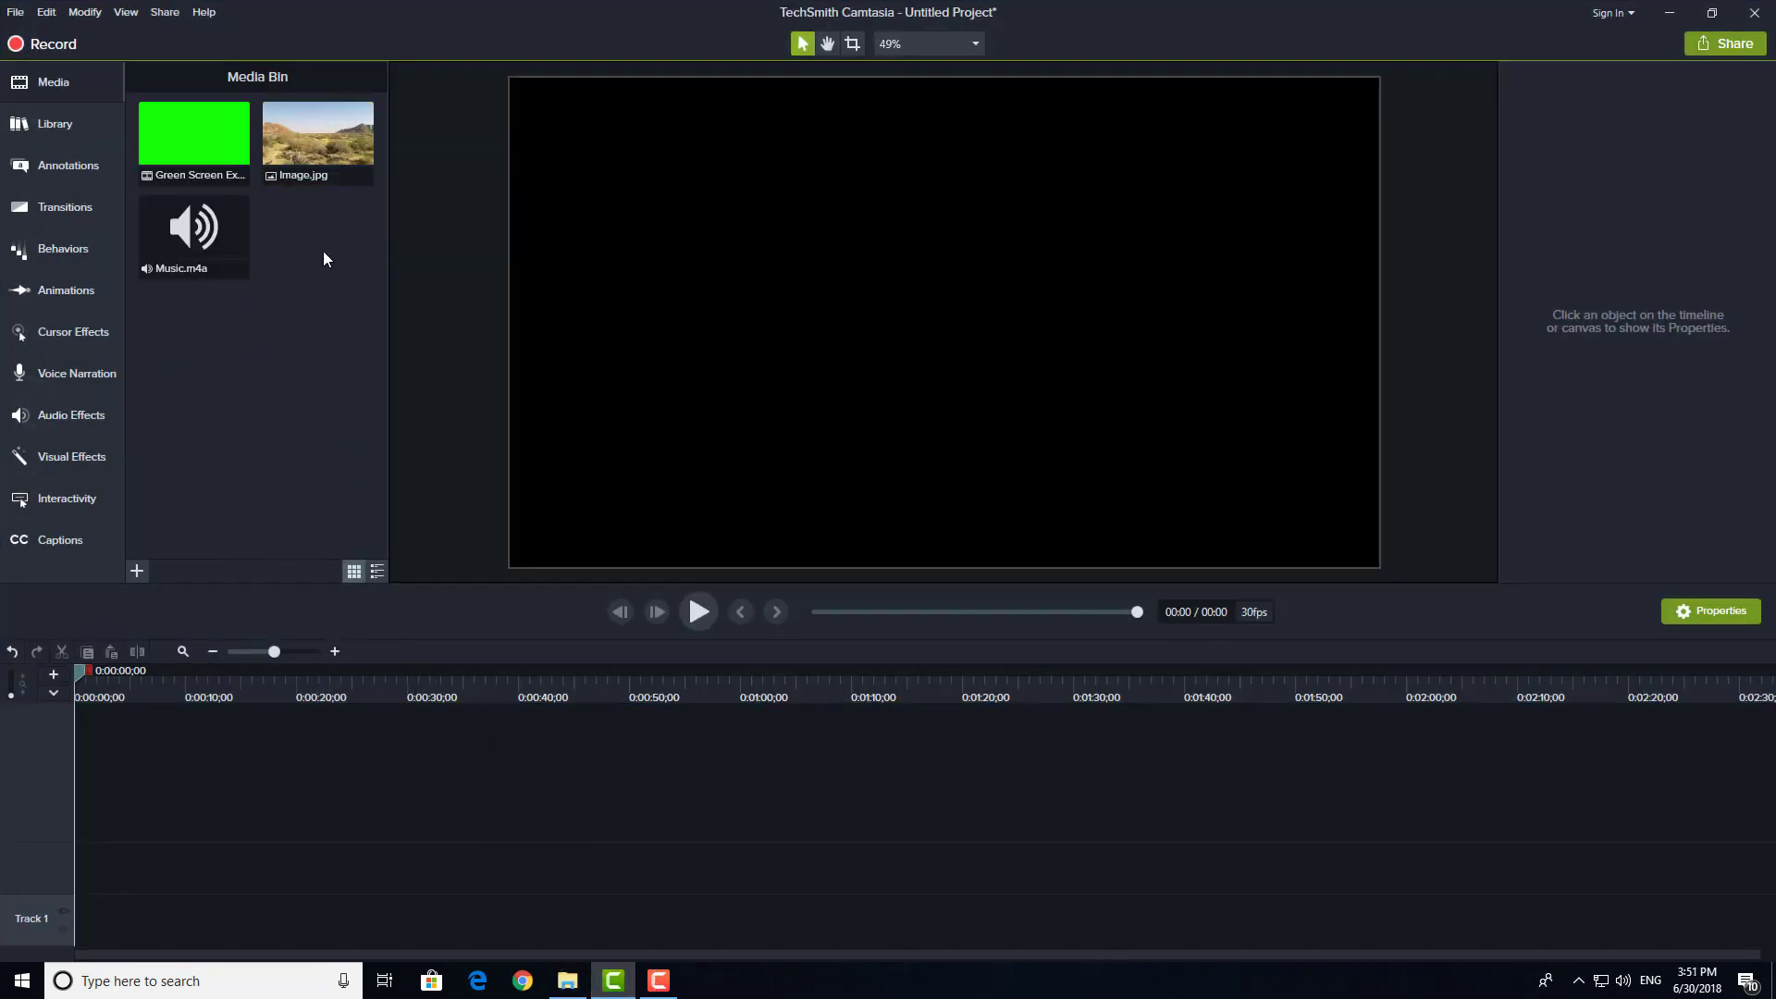
Step: Place Image.jpg on Track 2 and Music.m4a on Track 1, both starting at 0:00:00
{"action": "left_click_drag", "start_coordinate": [297, 163], "coordinate": [111, 844]}
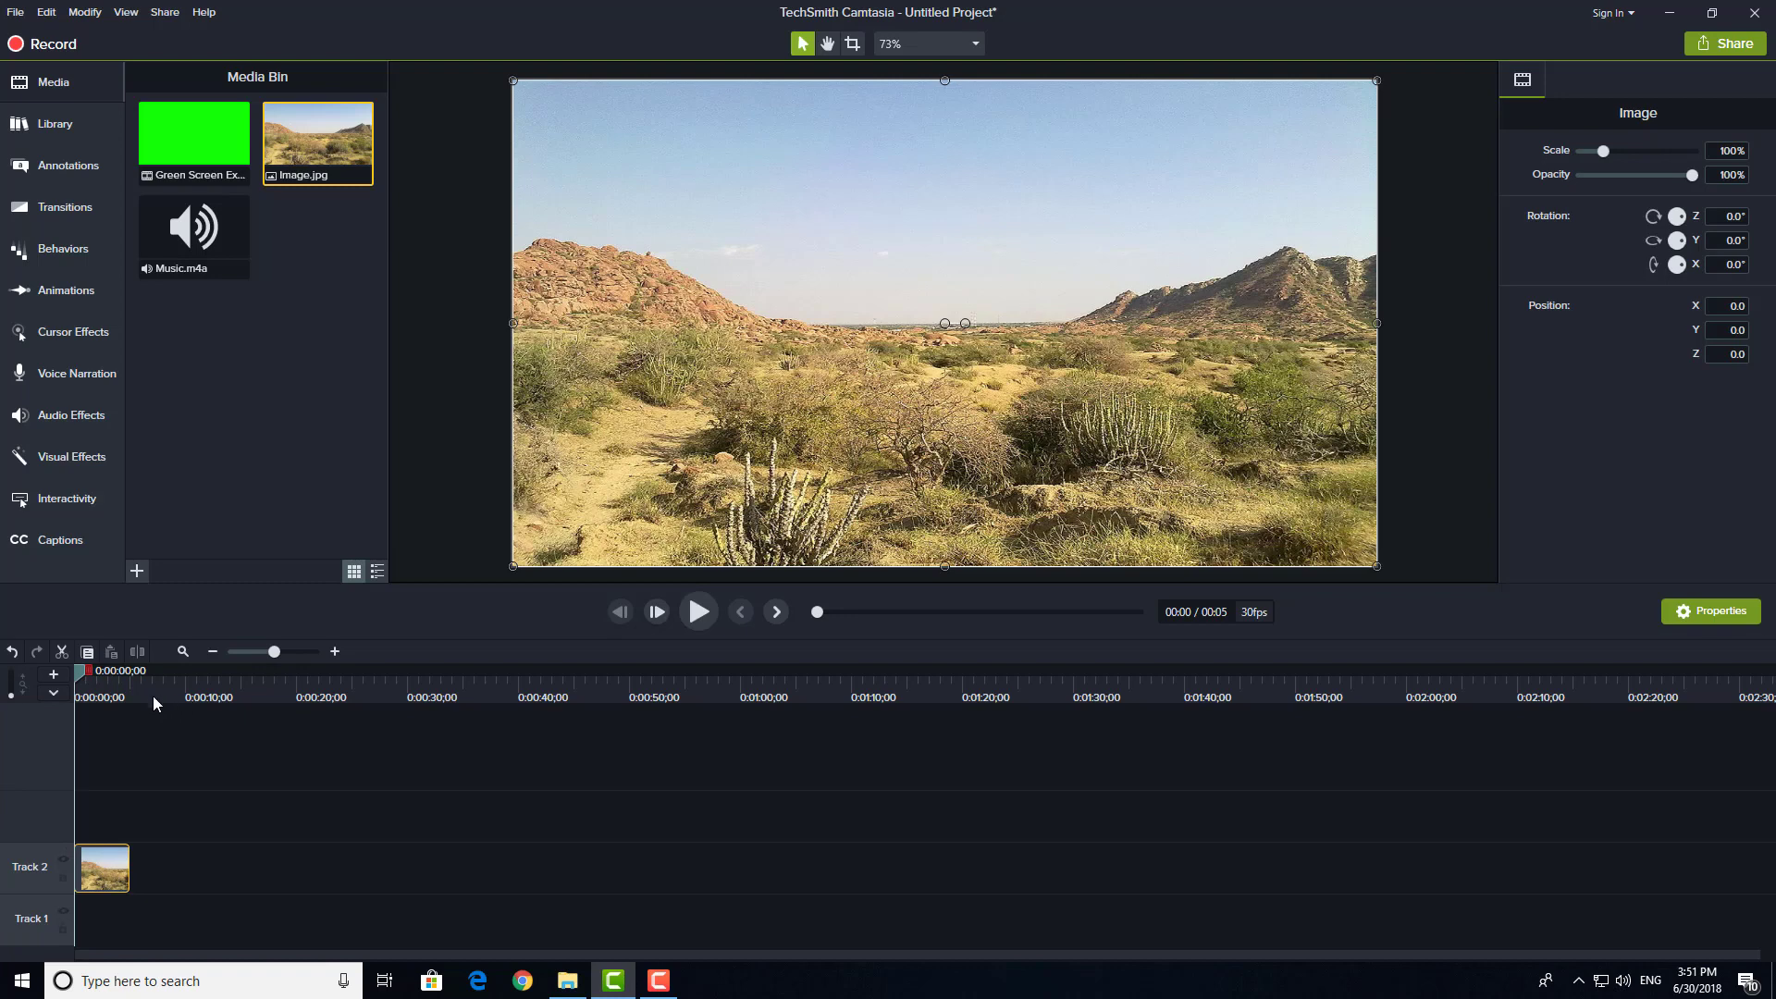
{"action": "left_click_drag", "start_coordinate": [94, 686], "coordinate": [1, 691]}
{"action": "left_click_drag", "start_coordinate": [196, 238], "coordinate": [88, 904]}
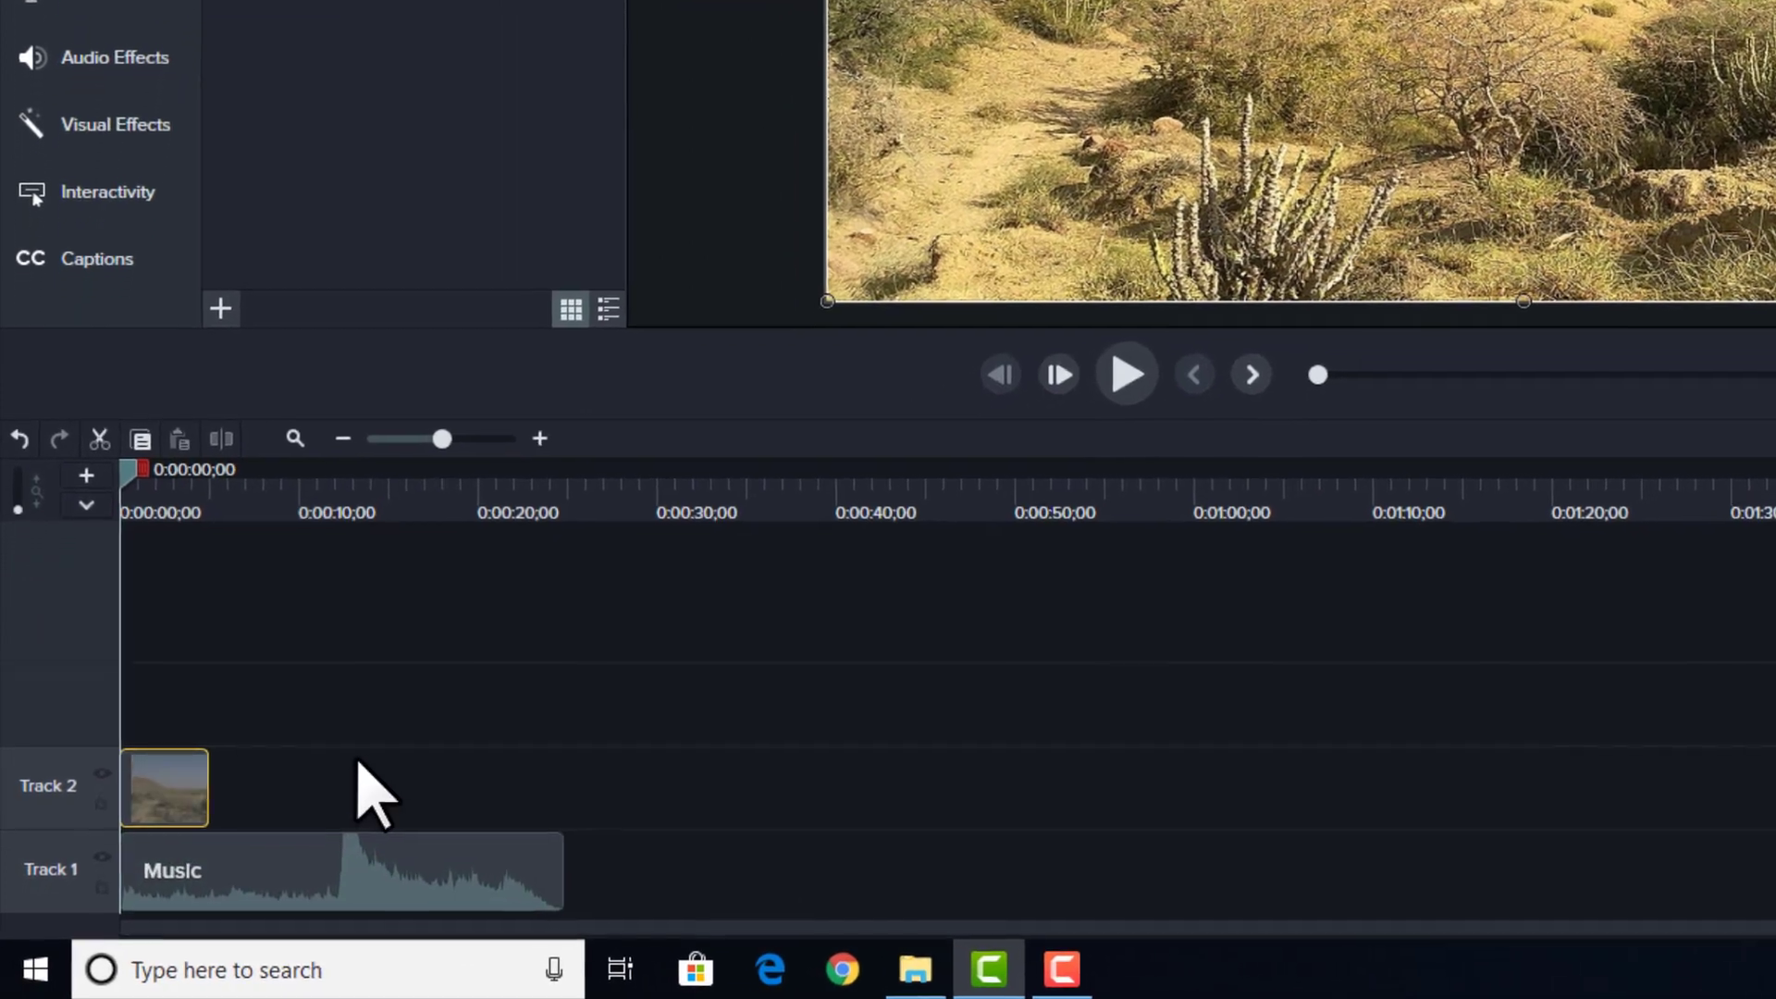
Step: Extend the image clip to match the end of the music clip and move both clips up one track
{"action": "left_click", "coordinate": [161, 817]}
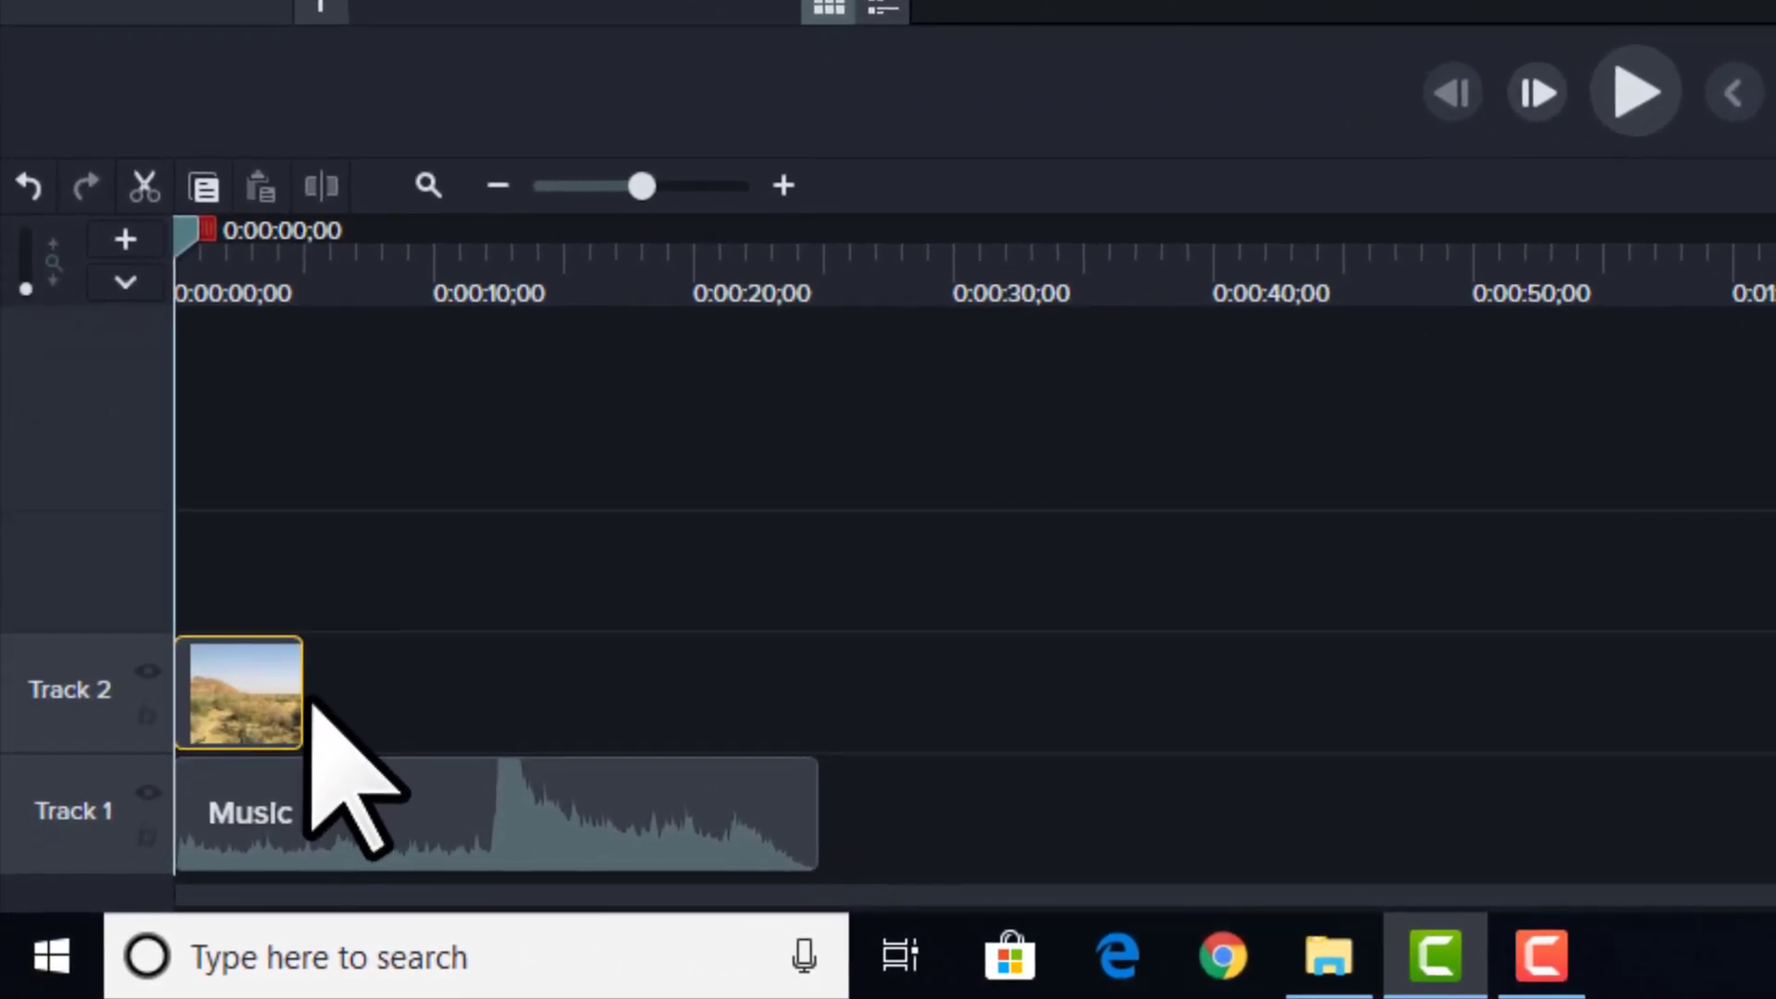
{"action": "left_click_drag", "start_coordinate": [347, 684], "coordinate": [827, 689]}
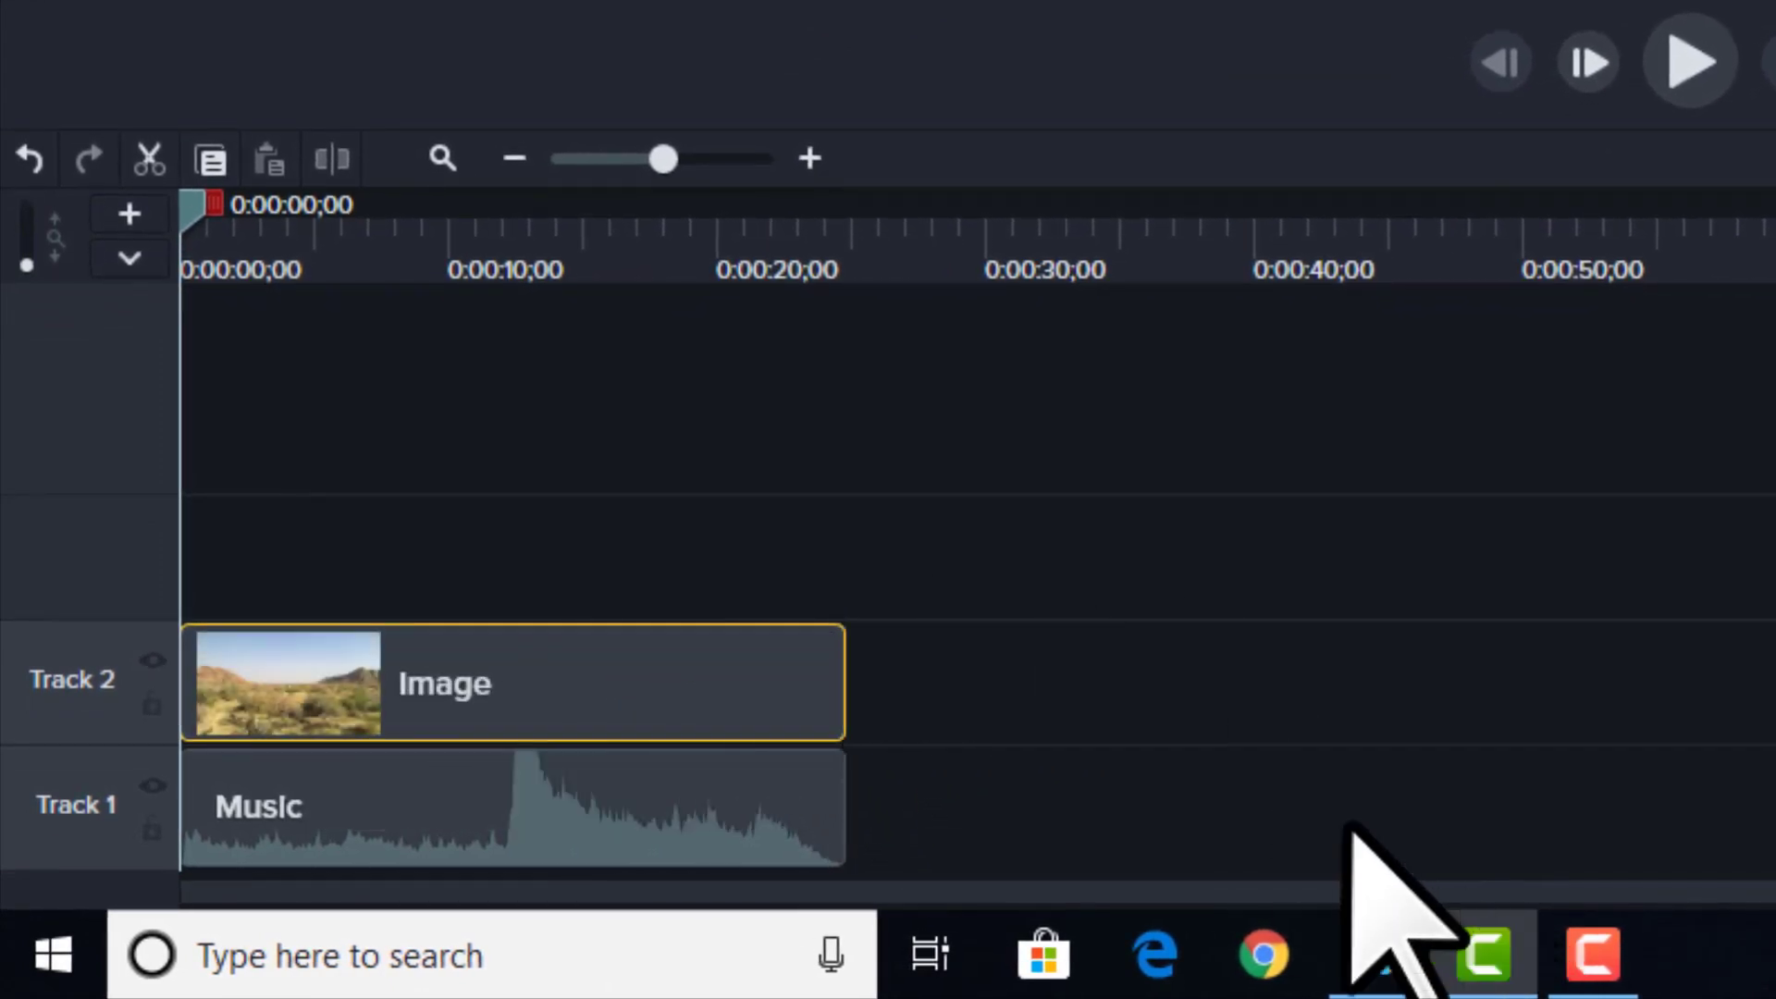
{"action": "left_click", "coordinate": [873, 536]}
{"action": "left_click_drag", "start_coordinate": [930, 485], "coordinate": [629, 857]}
{"action": "left_click_drag", "start_coordinate": [550, 686], "coordinate": [453, 574]}
{"action": "left_click", "coordinate": [313, 333]}
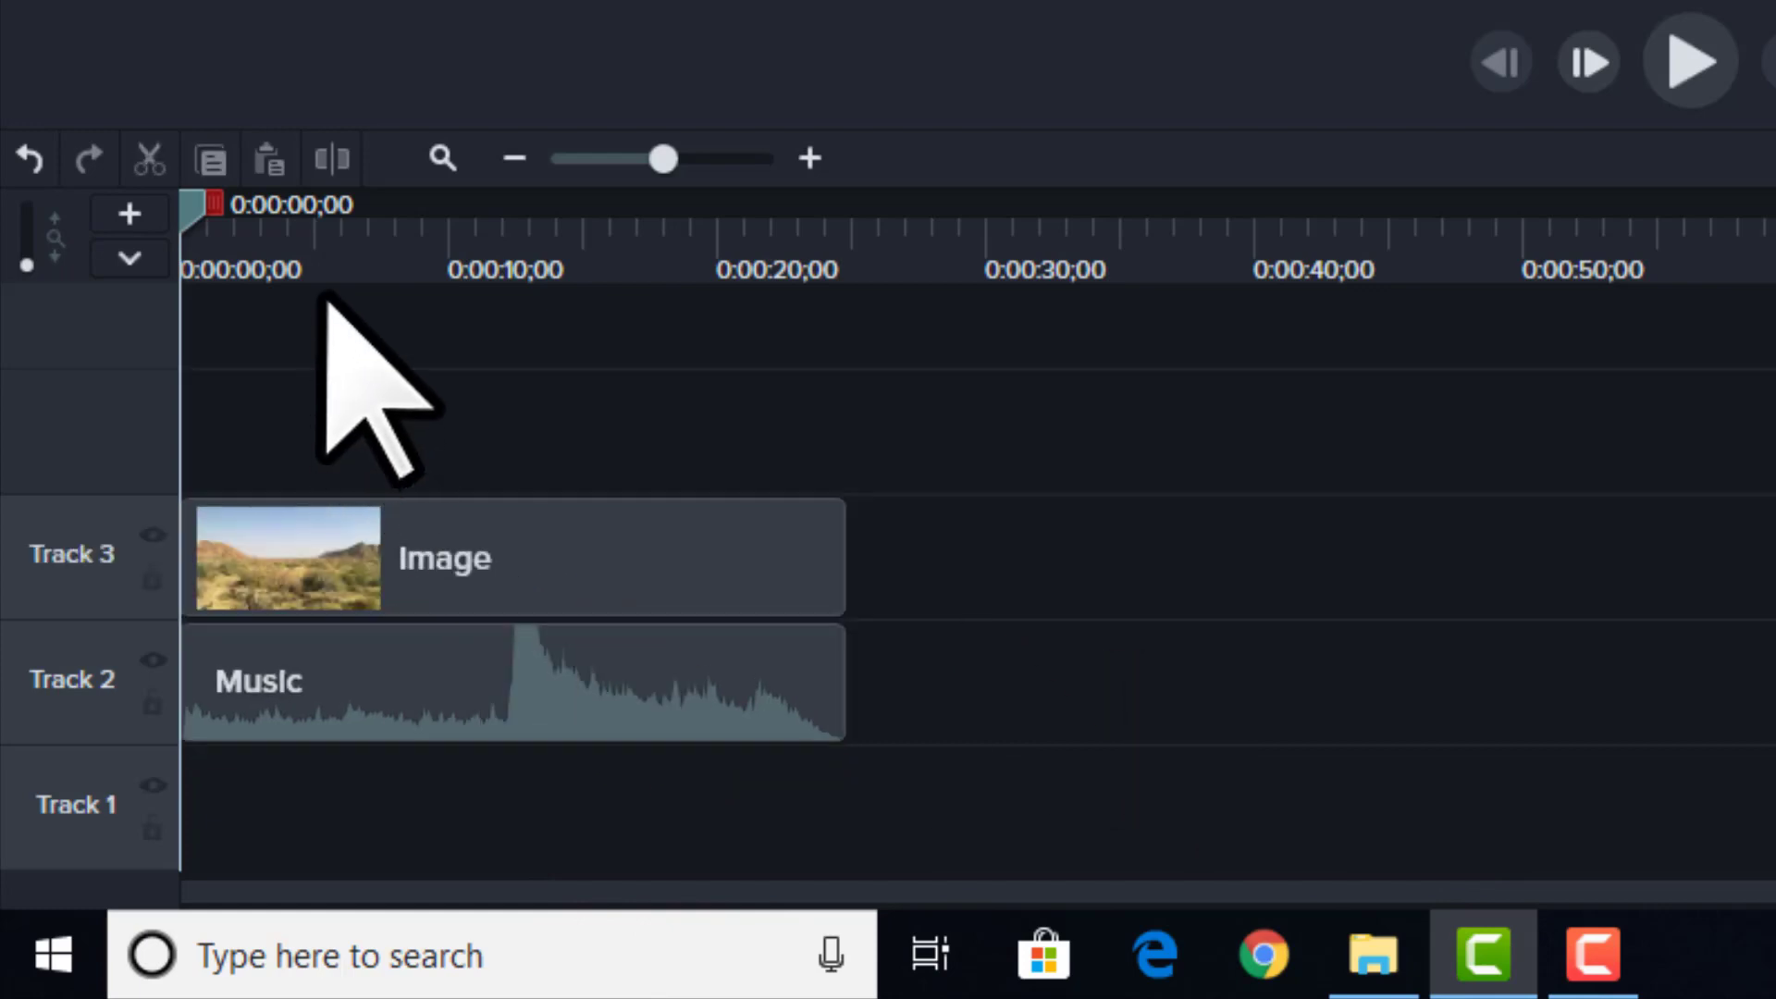
Step: Play the first few seconds of the timeline and return the playhead to the beginning
{"action": "left_click", "coordinate": [472, 262]}
{"action": "left_click_drag", "start_coordinate": [867, 264], "coordinate": [2, 326]}
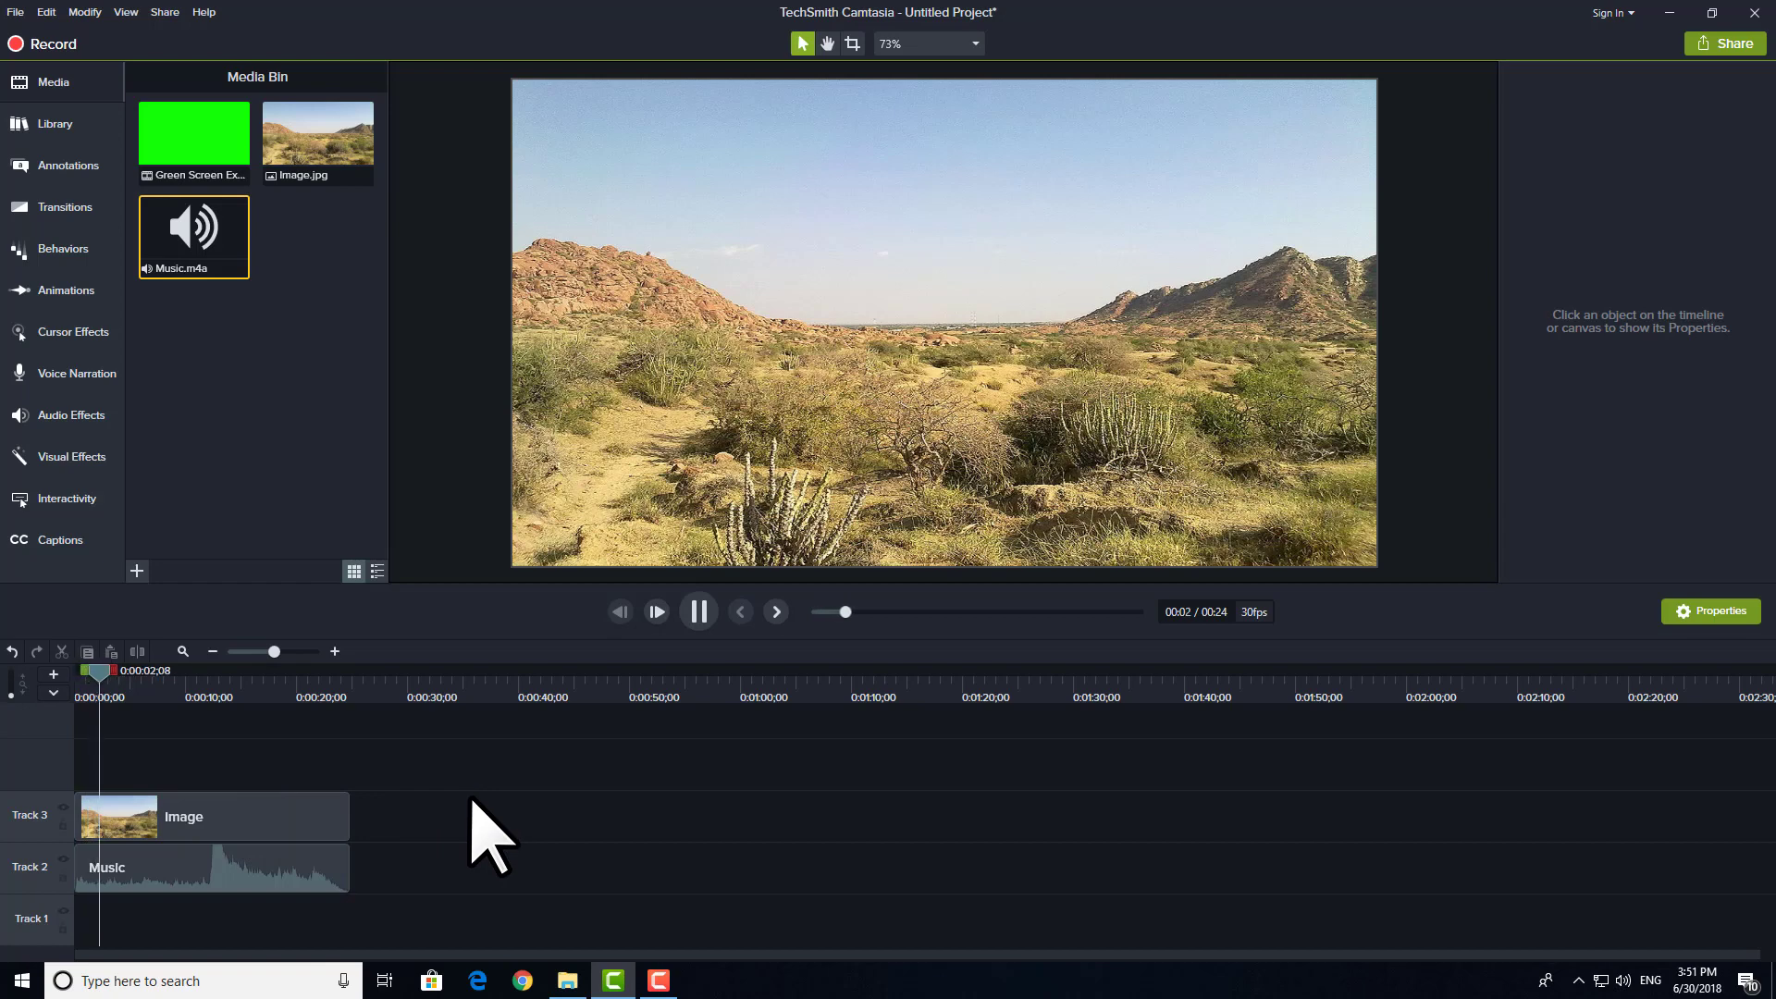
{"action": "key", "text": "space"}
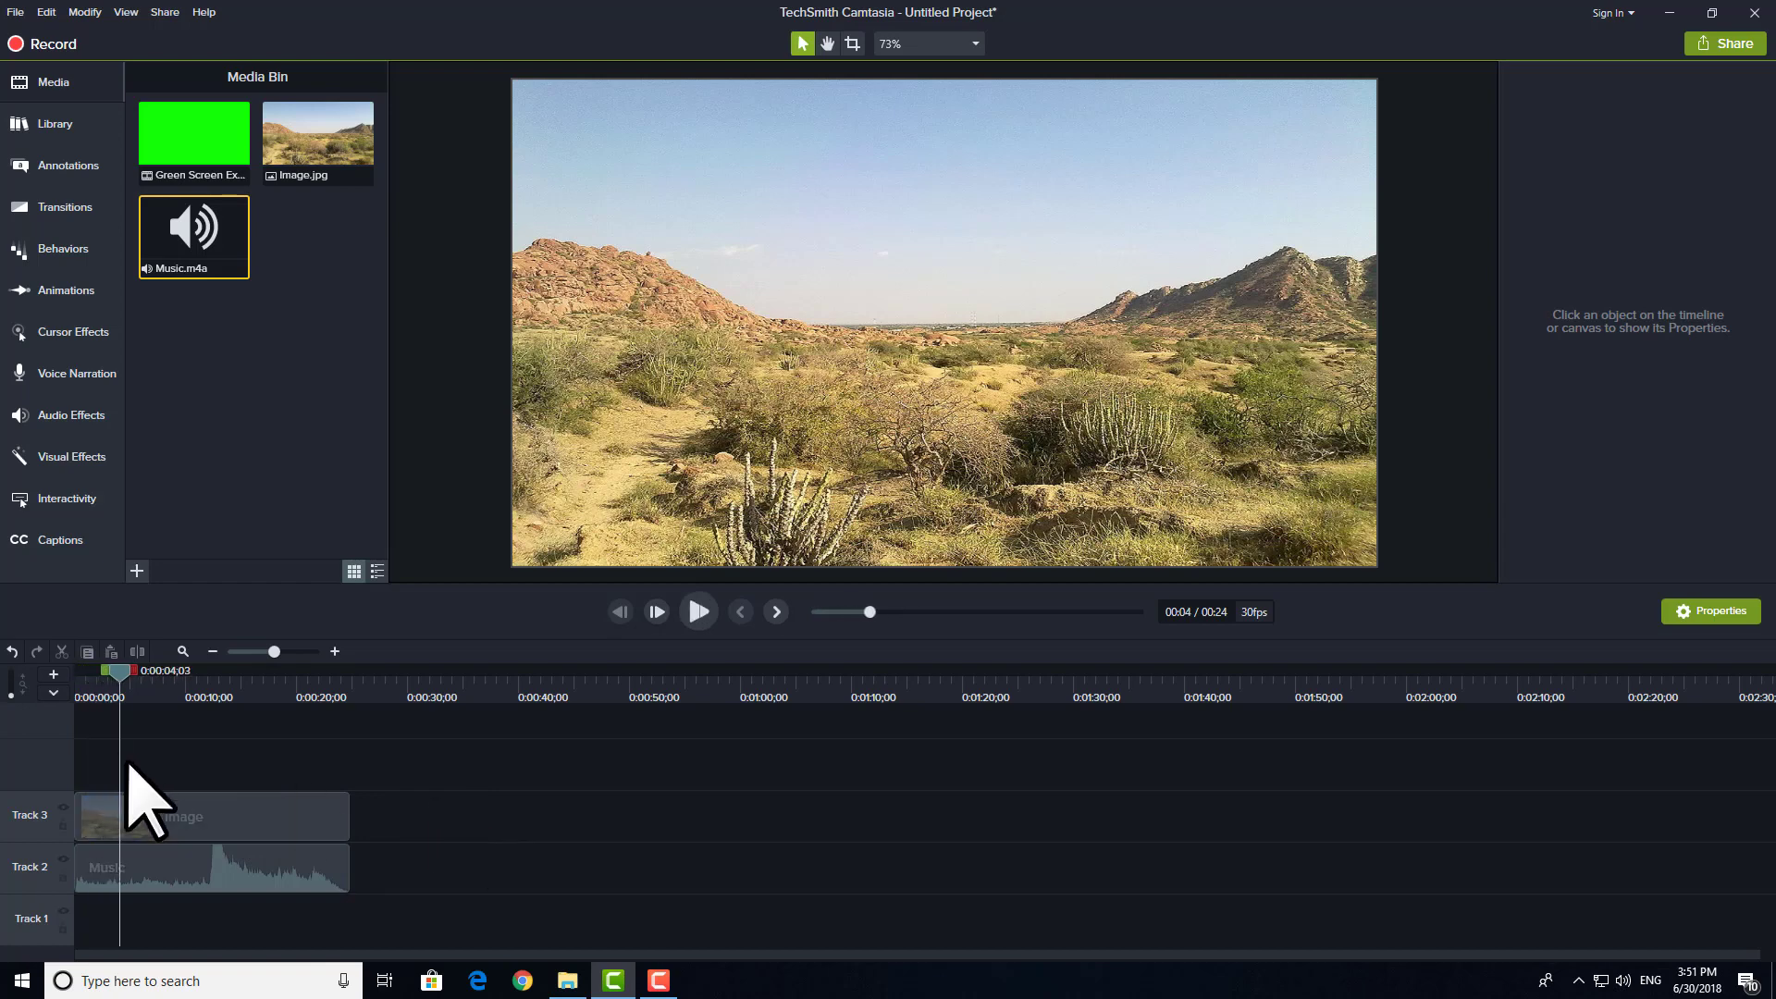
{"action": "key", "text": "ctrl+Home"}
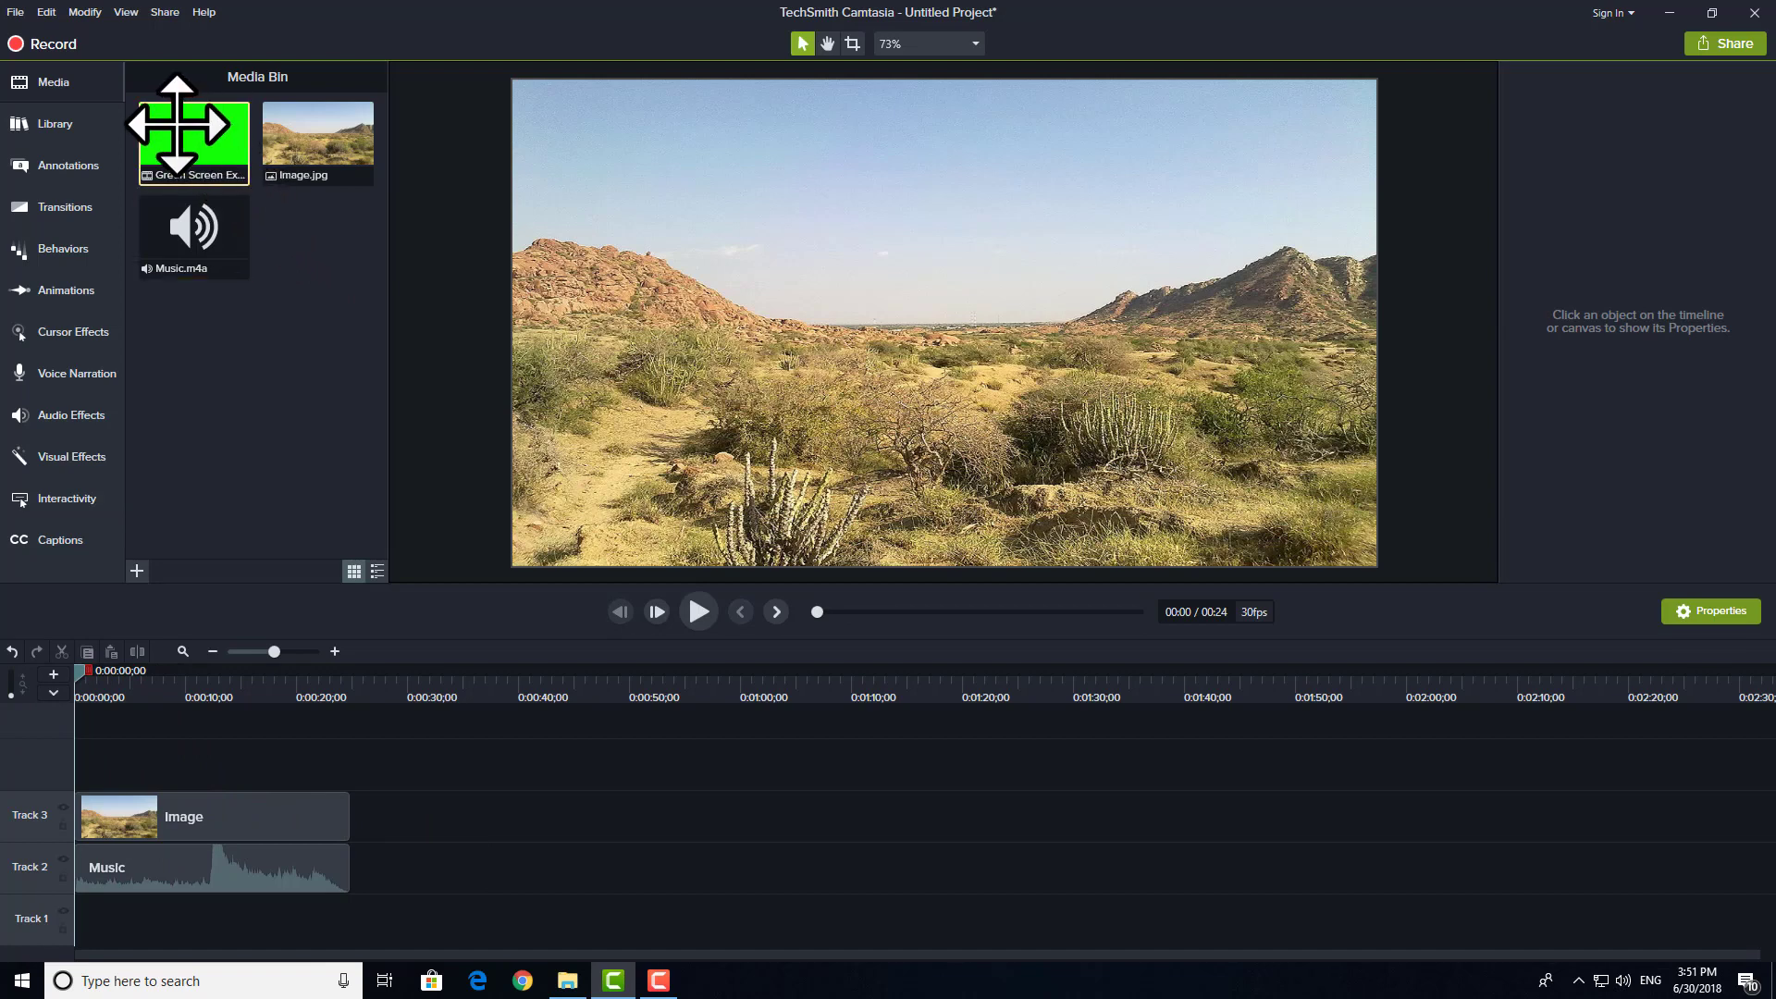
Step: Add the Green Screen Explosion clip to Track 2 at about 0:00:45 and preview it up to the explosion
{"action": "left_click_drag", "start_coordinate": [176, 131], "coordinate": [567, 890]}
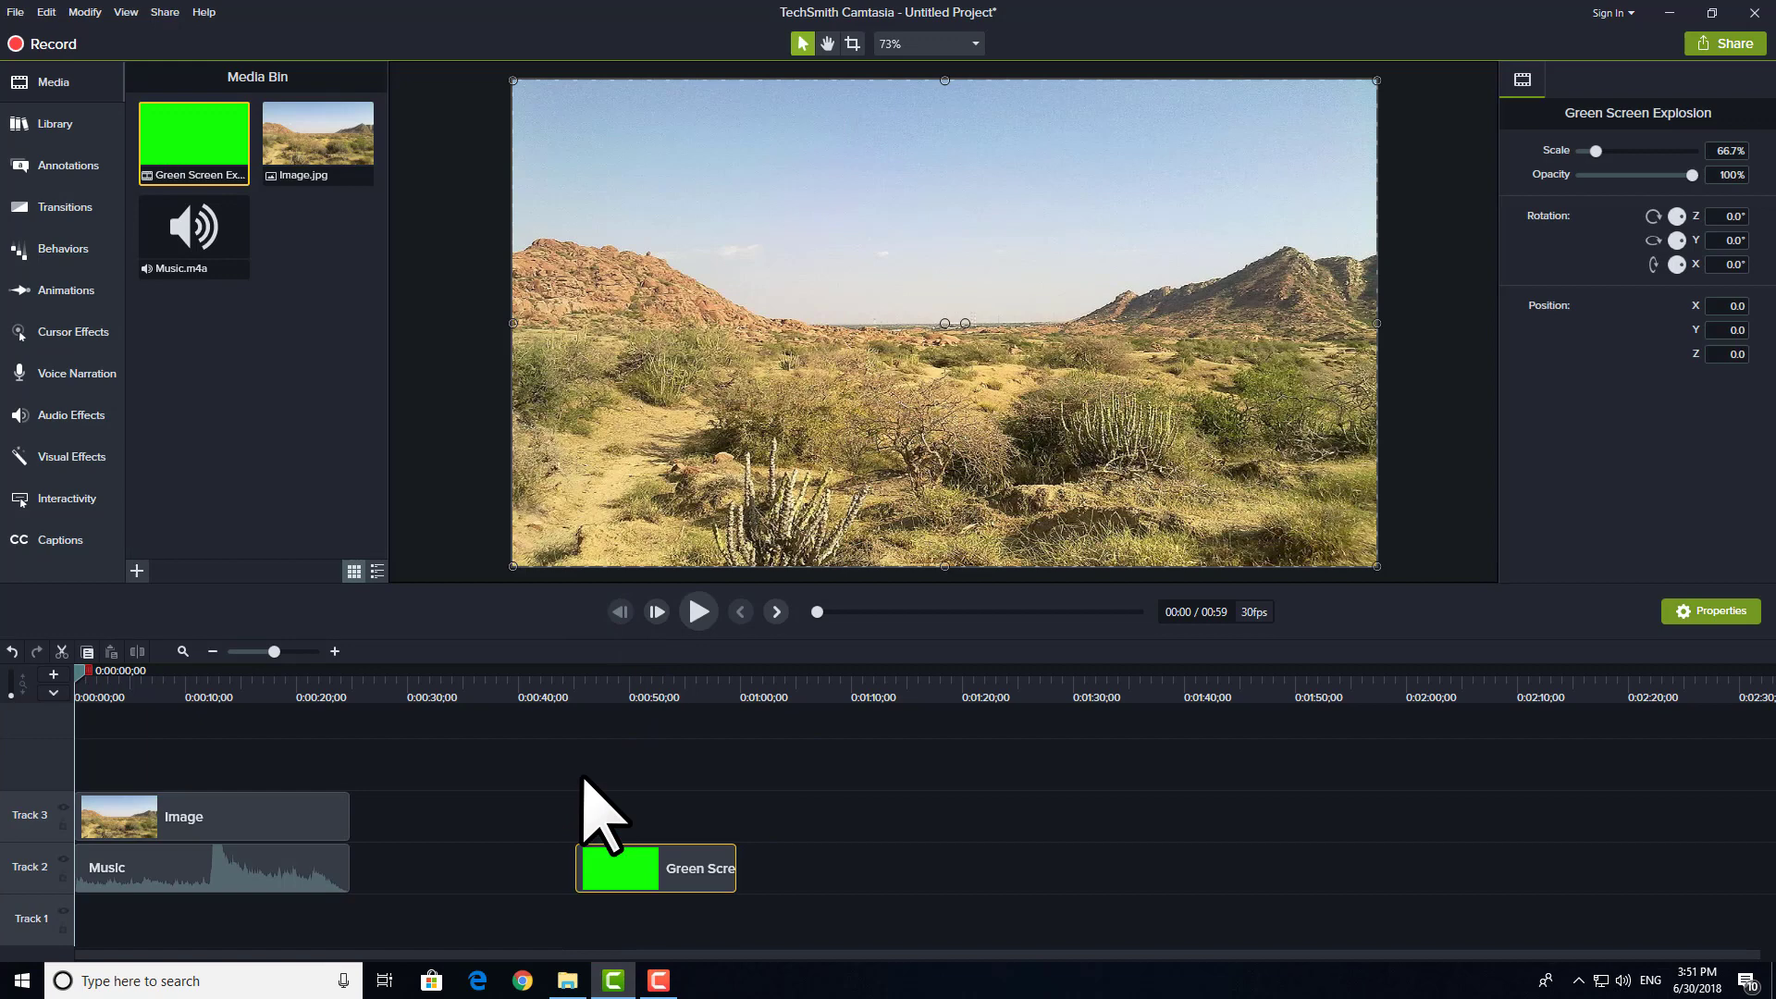
{"action": "left_click", "coordinate": [568, 683]}
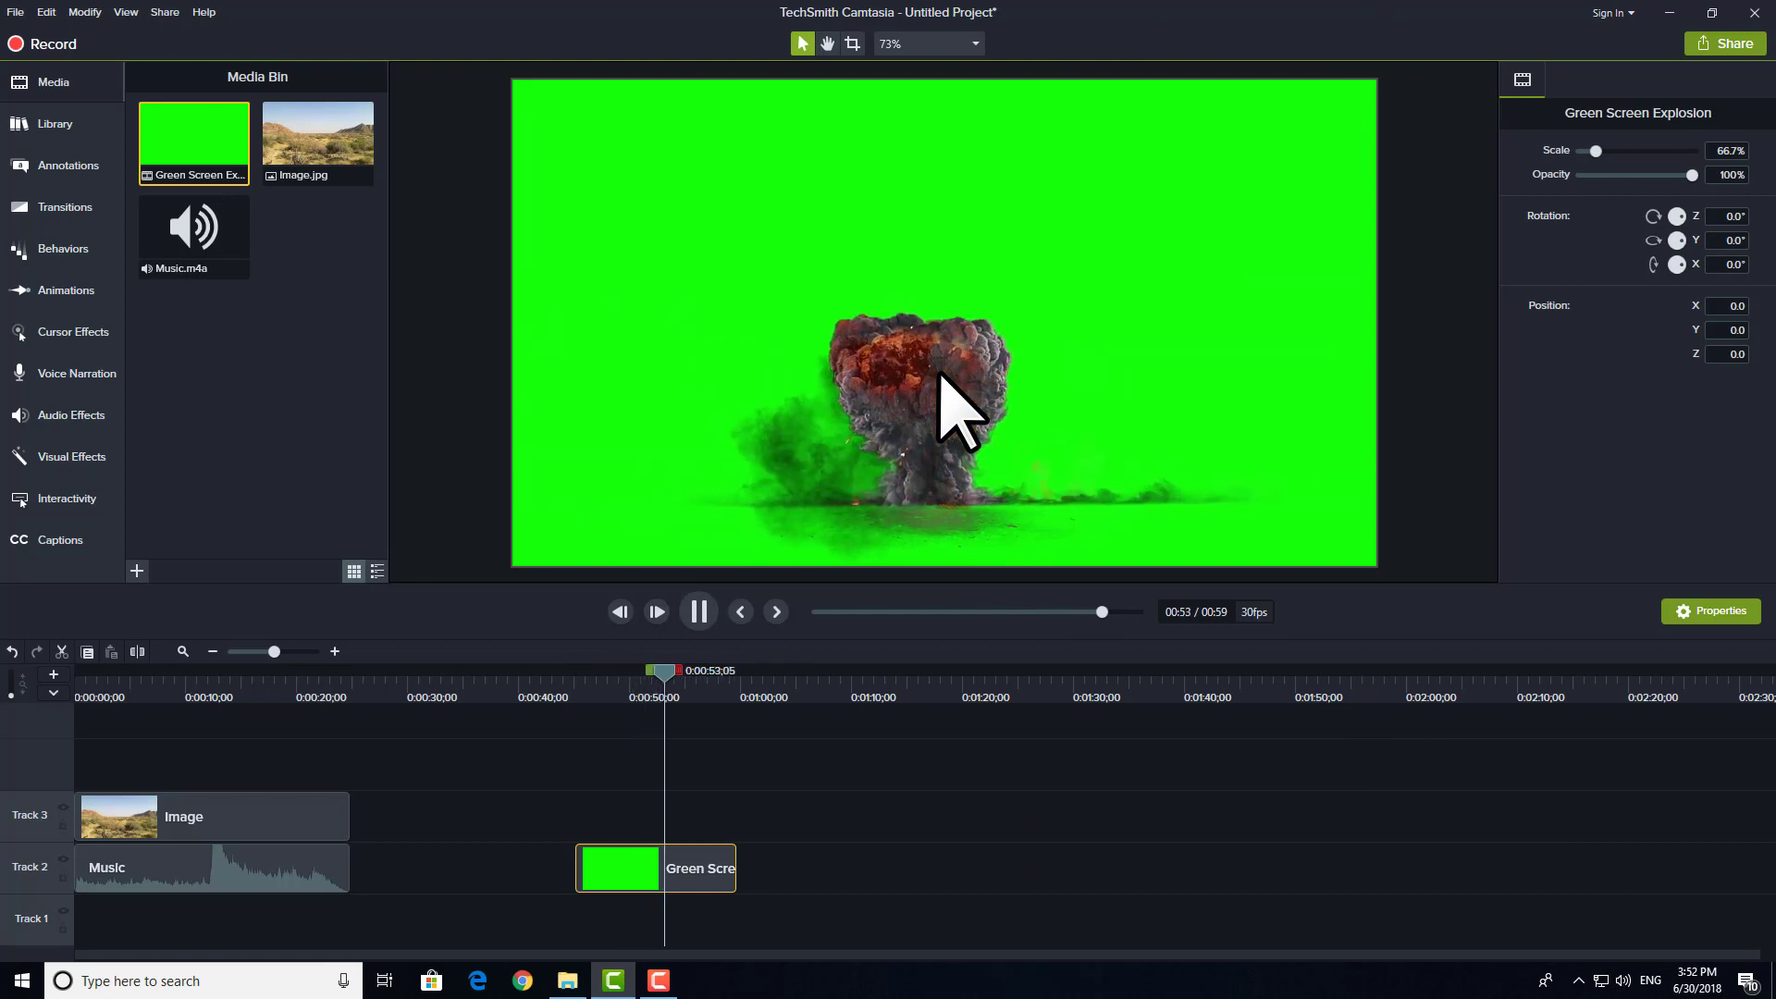
{"action": "left_click", "coordinate": [940, 374]}
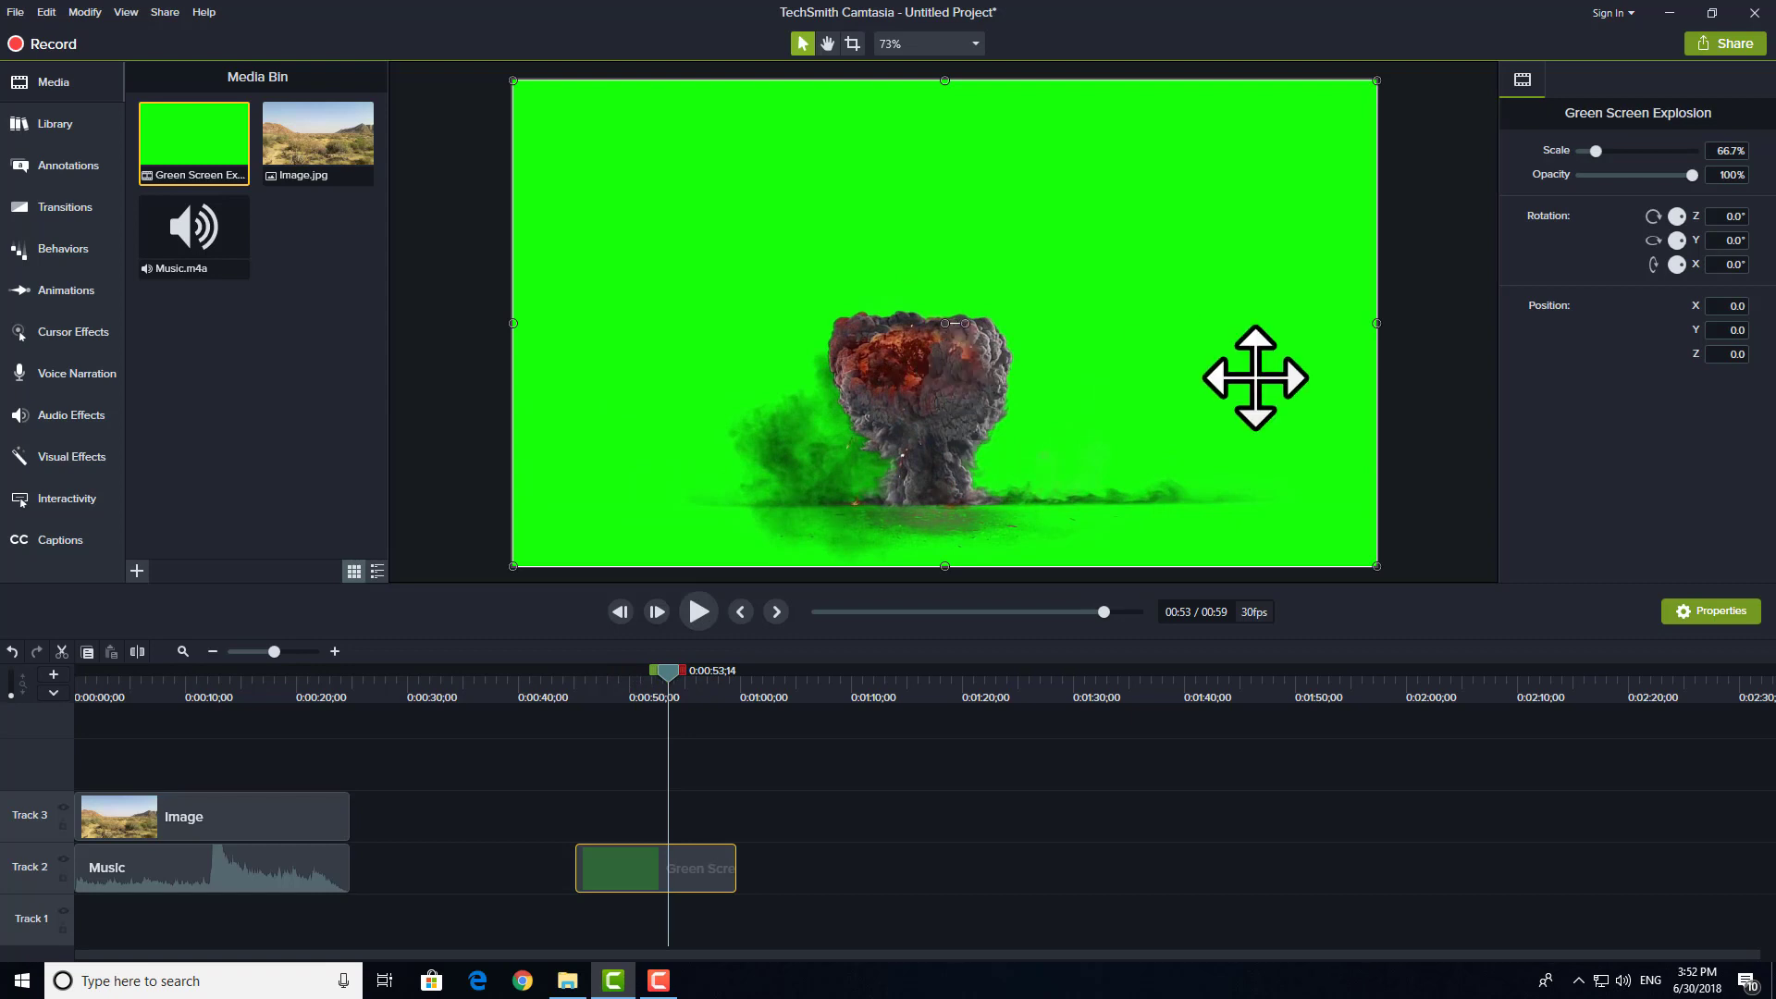
{"action": "mouse_move", "coordinate": [630, 696]}
{"action": "left_mouse_down"}
{"action": "mouse_move", "coordinate": [587, 698]}
{"action": "mouse_move", "coordinate": [660, 680]}
{"action": "left_mouse_up"}
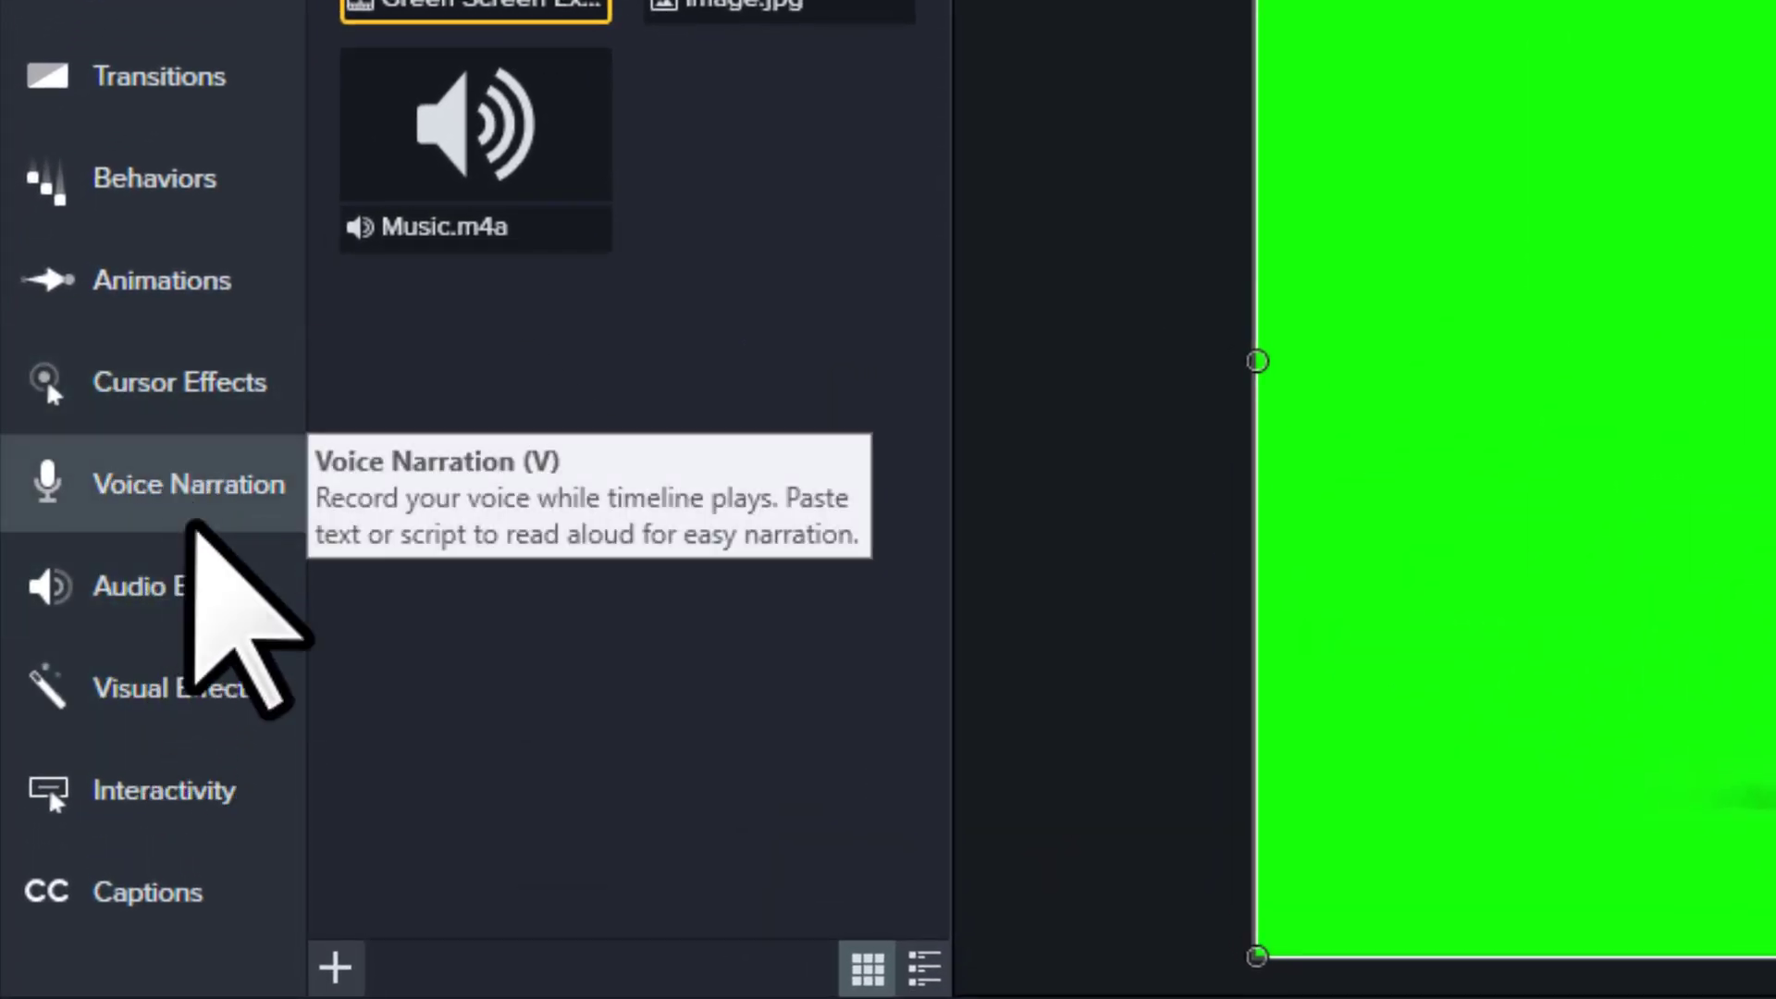
Step: Apply the Remove a Color visual effect to the Green Screen Explosion clip on the timeline
{"action": "left_click", "coordinate": [190, 694]}
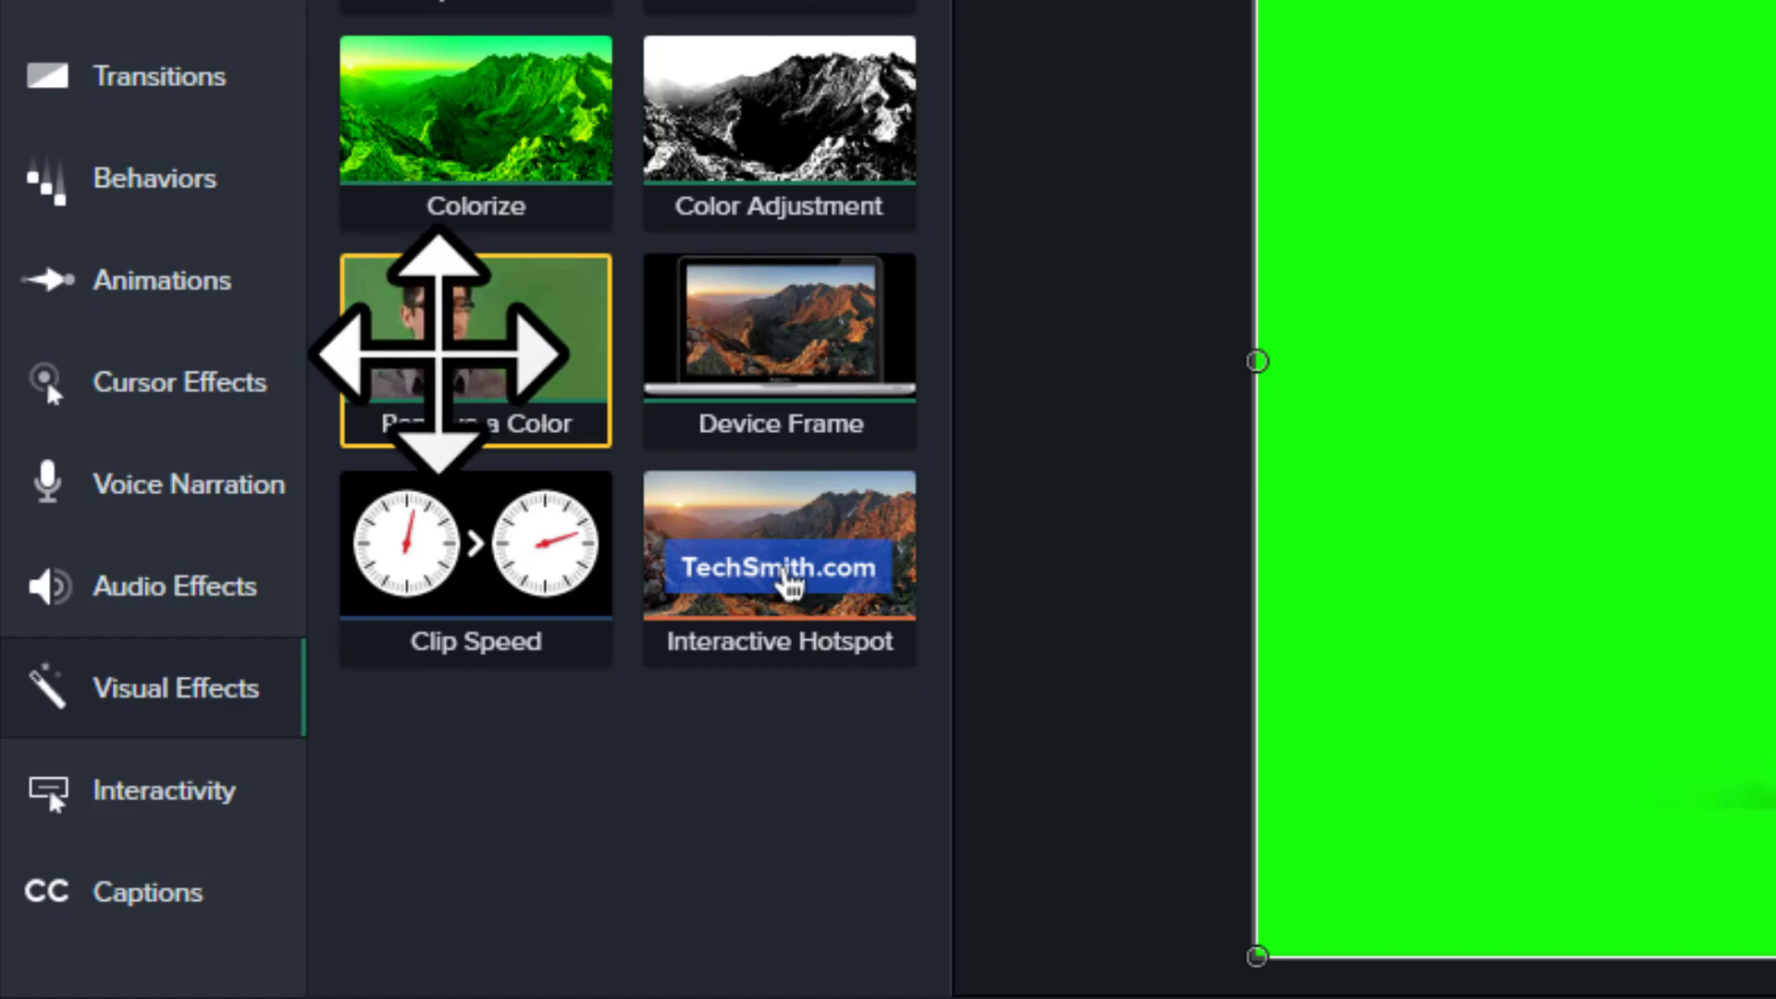
{"action": "left_click_drag", "start_coordinate": [437, 354], "coordinate": [1581, 998]}
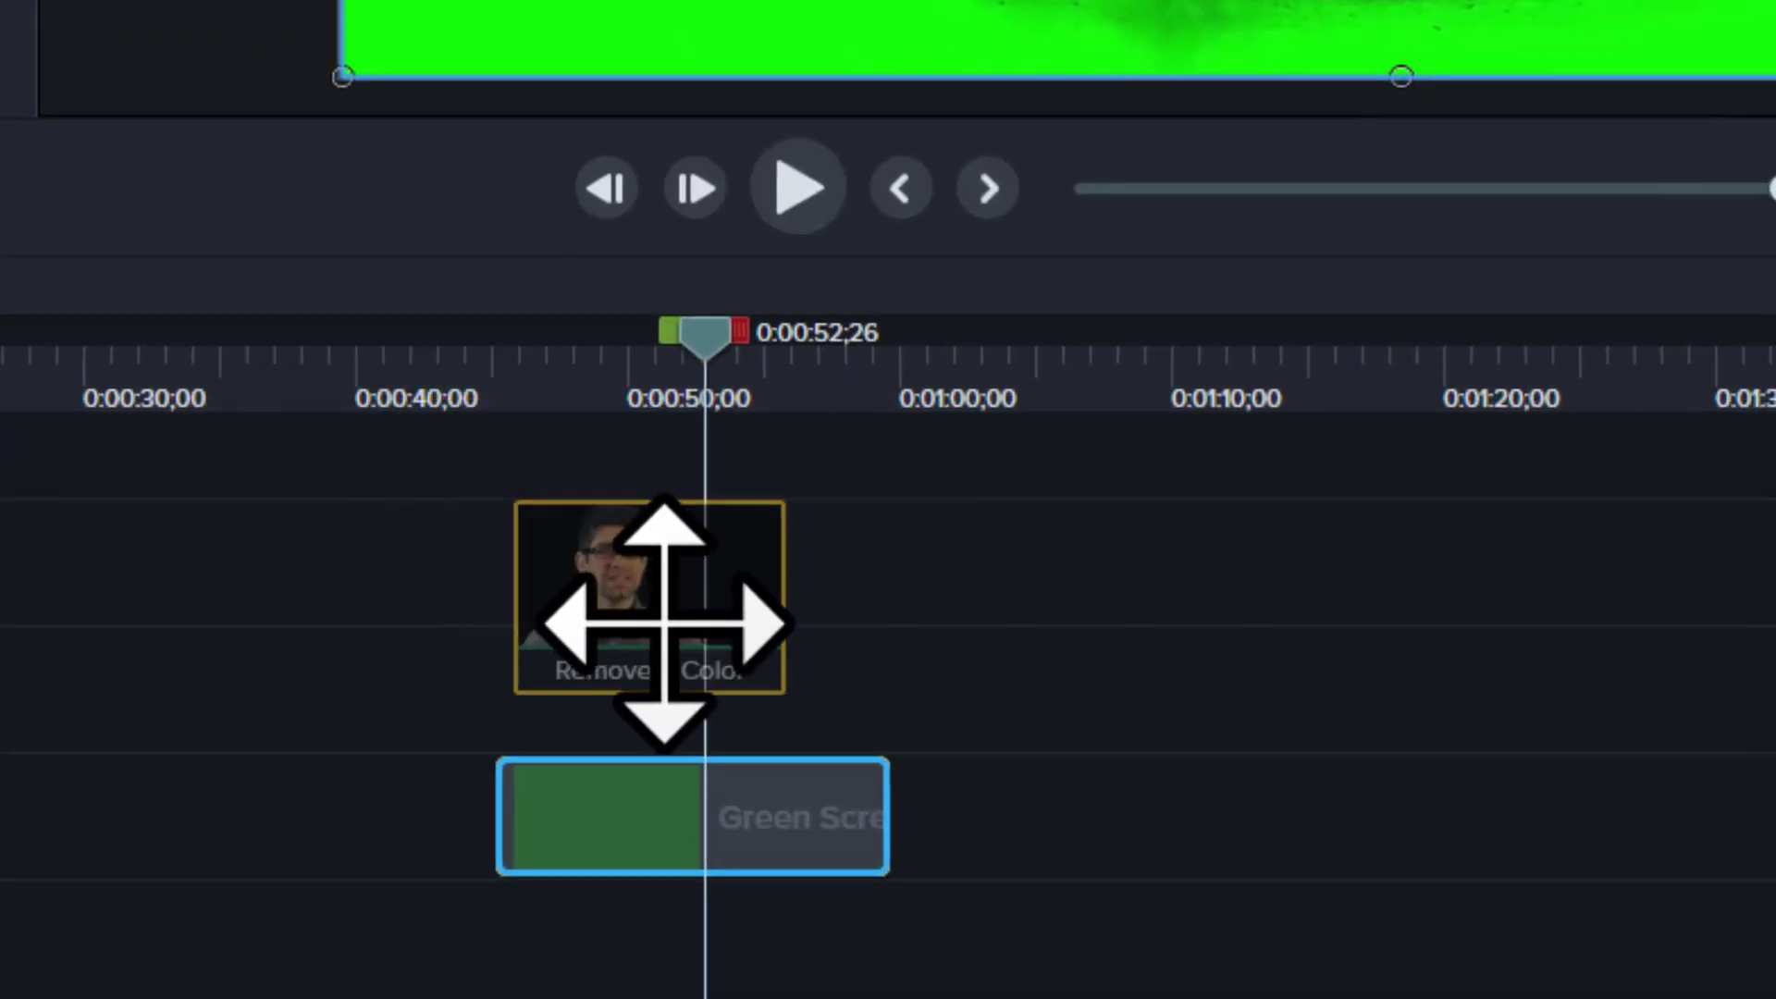
{"action": "left_click_drag", "start_coordinate": [664, 622], "coordinate": [720, 754]}
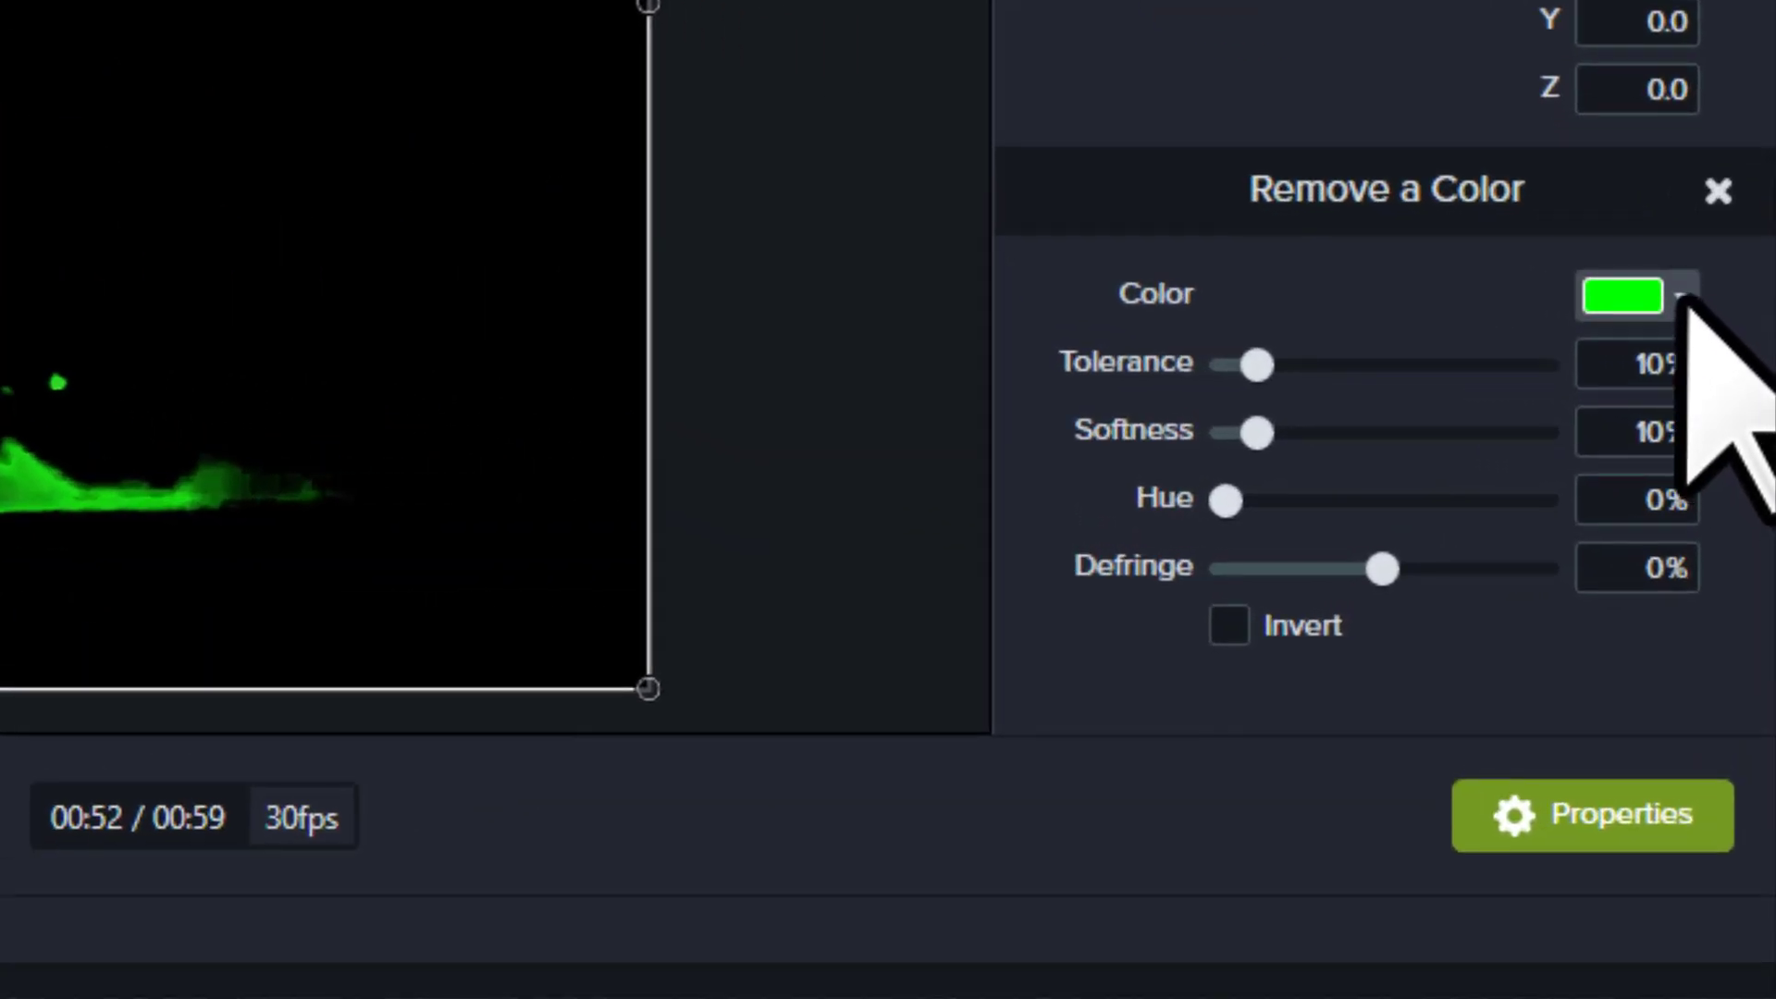
Step: Try sampling a different color for the Remove a Color effect with the eyedropper
{"action": "left_click", "coordinate": [1681, 296]}
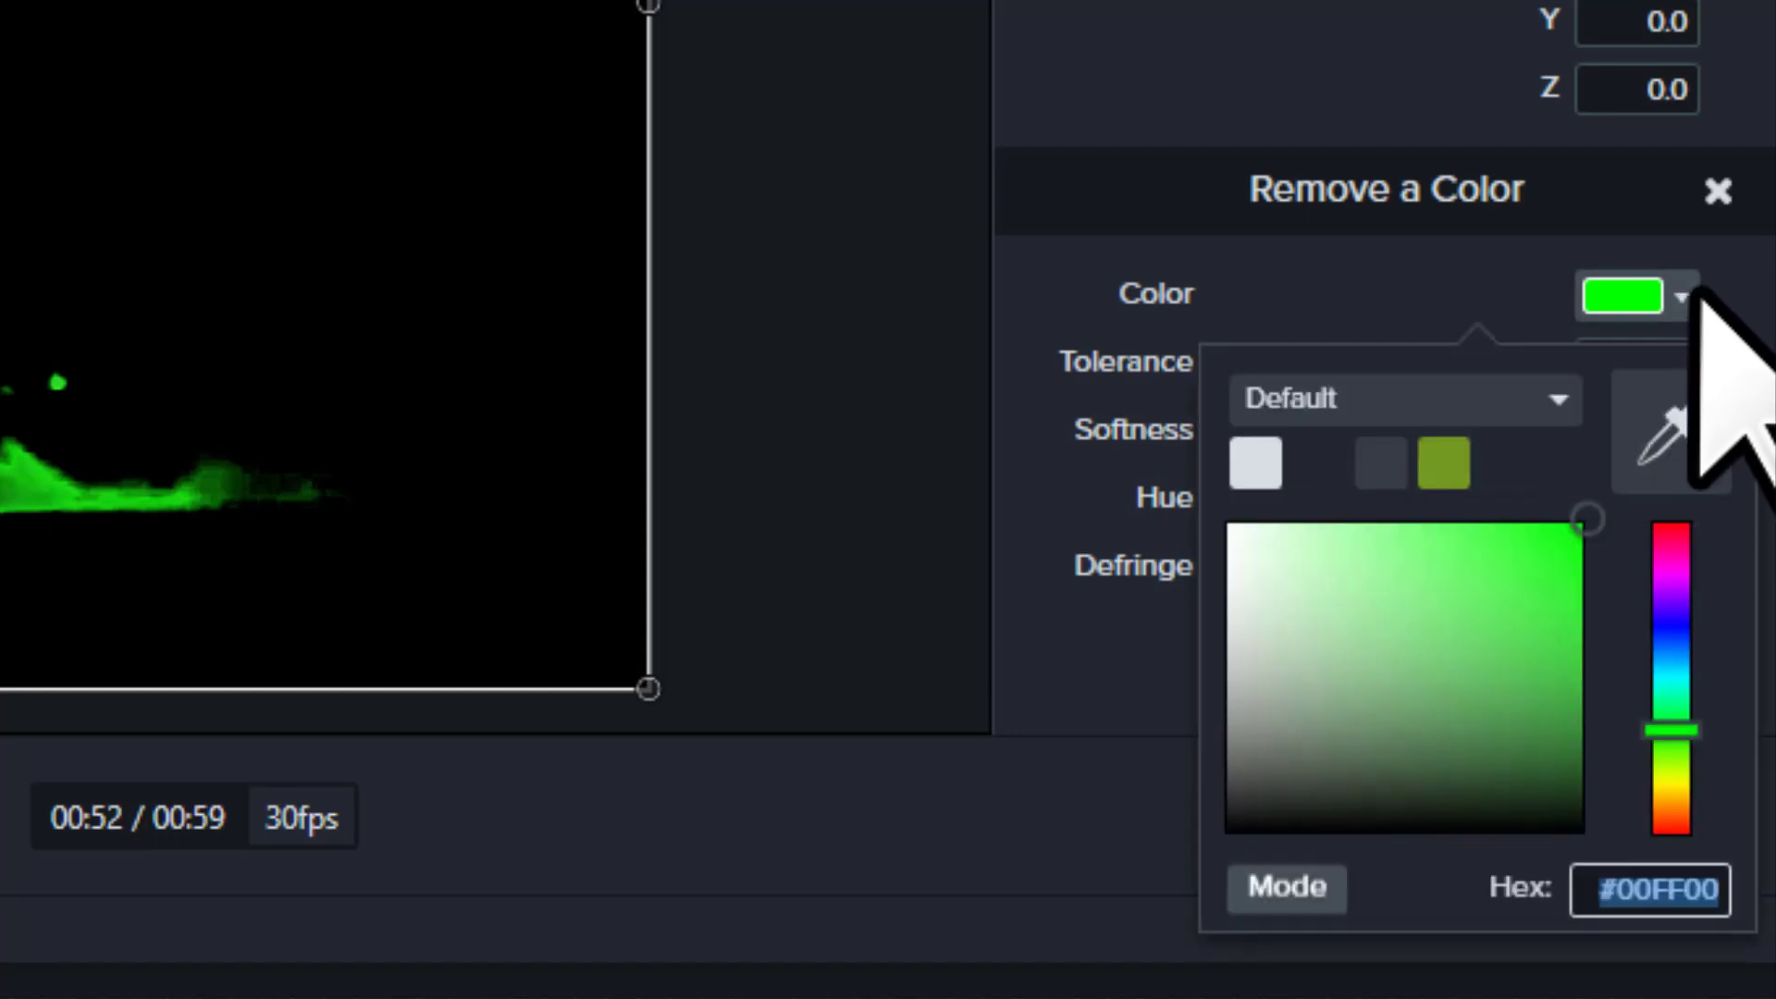
{"action": "left_click", "coordinate": [1682, 461]}
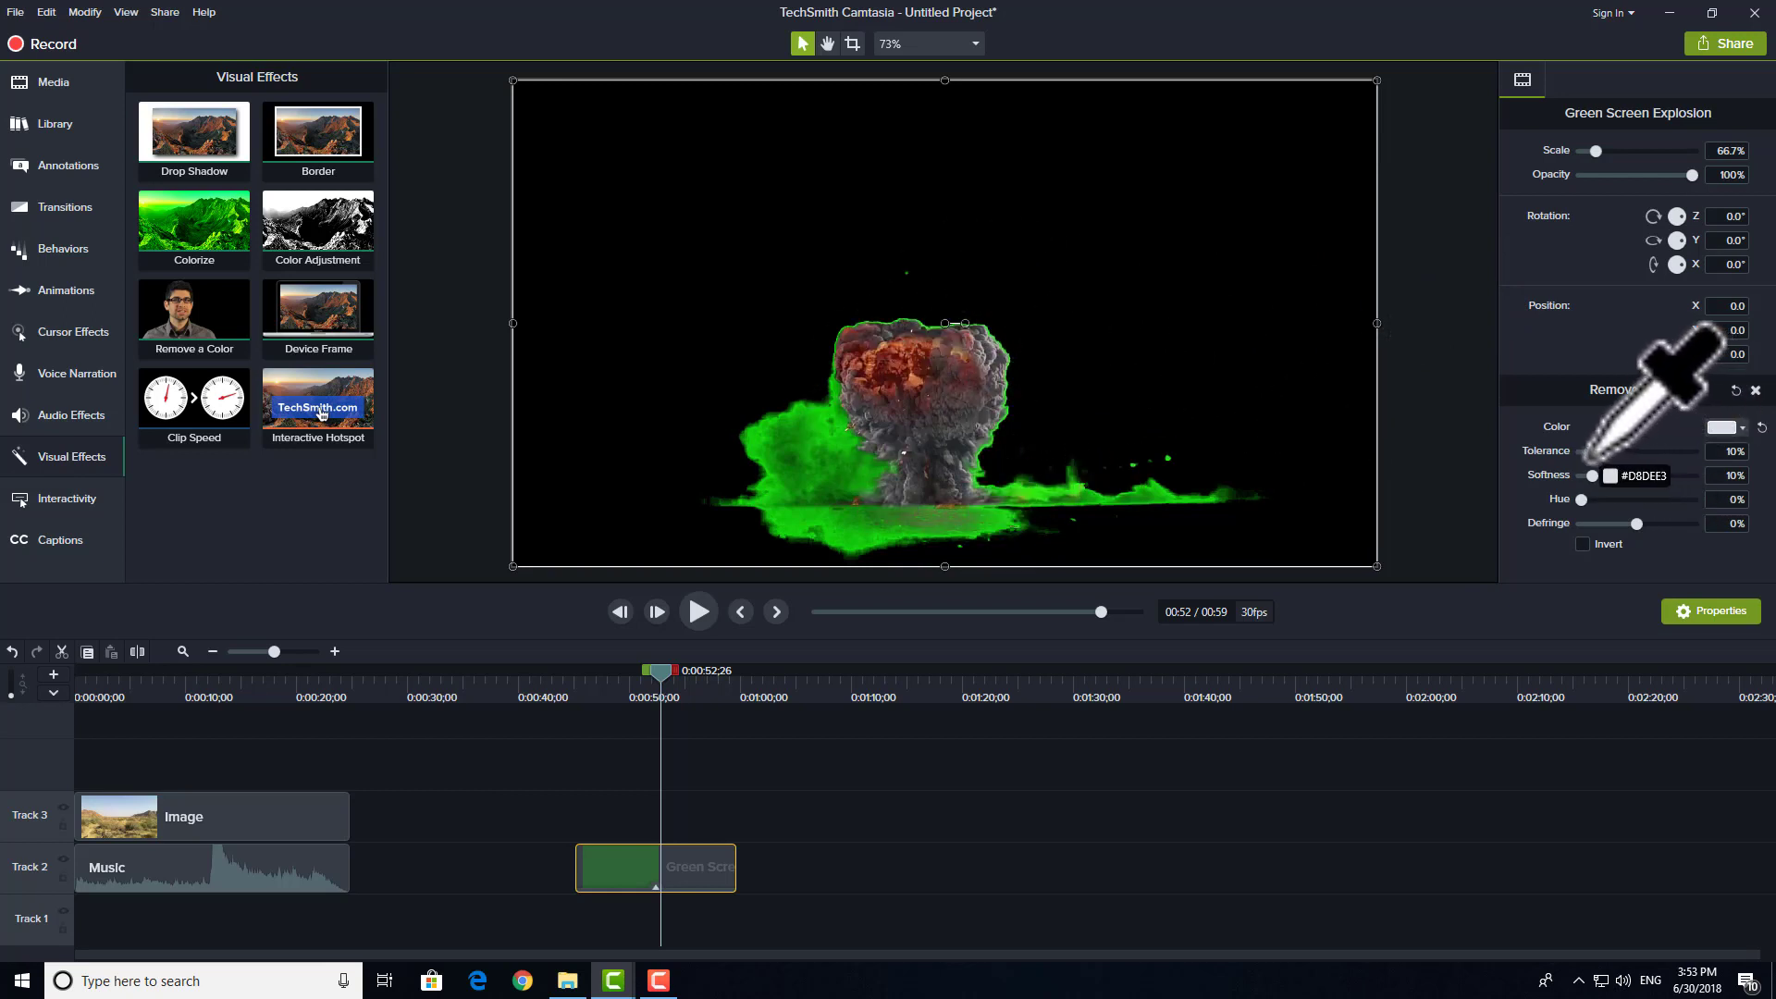
{"action": "left_click", "coordinate": [1670, 444]}
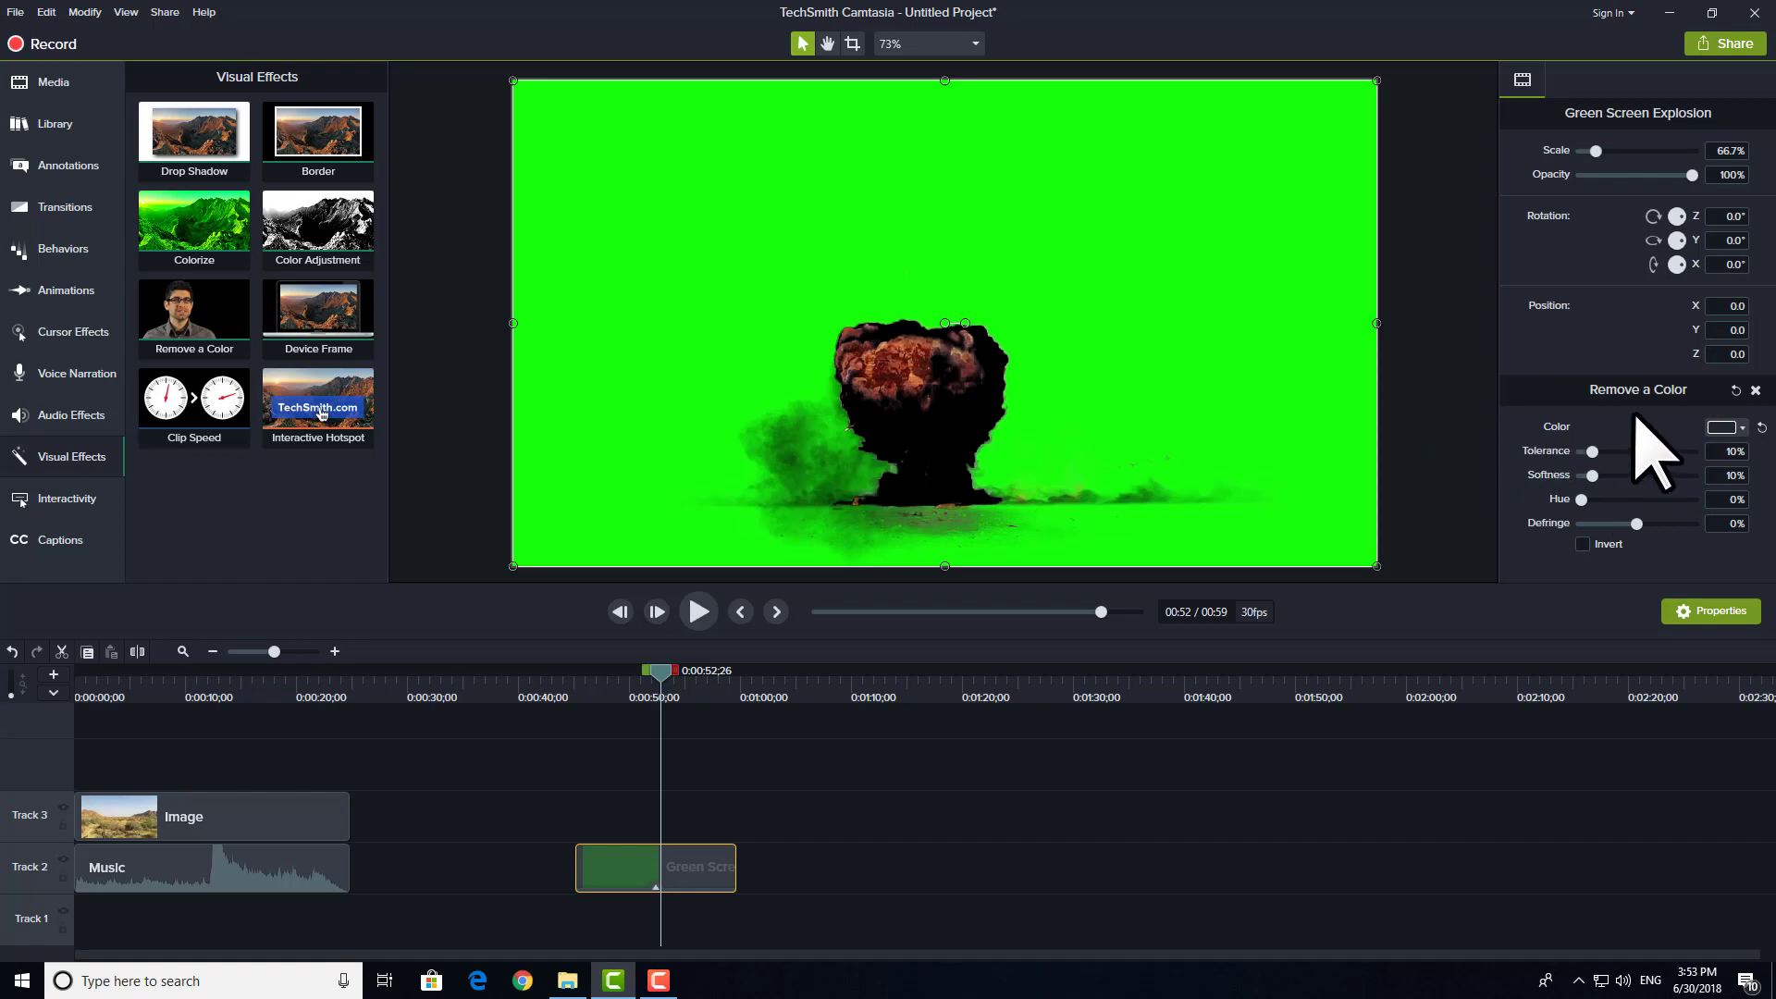
Step: Set the Remove a Color effect's Tolerance to 48%, Softness to 25% and Hue to 32% for the explosion clip
{"action": "key", "text": "space"}
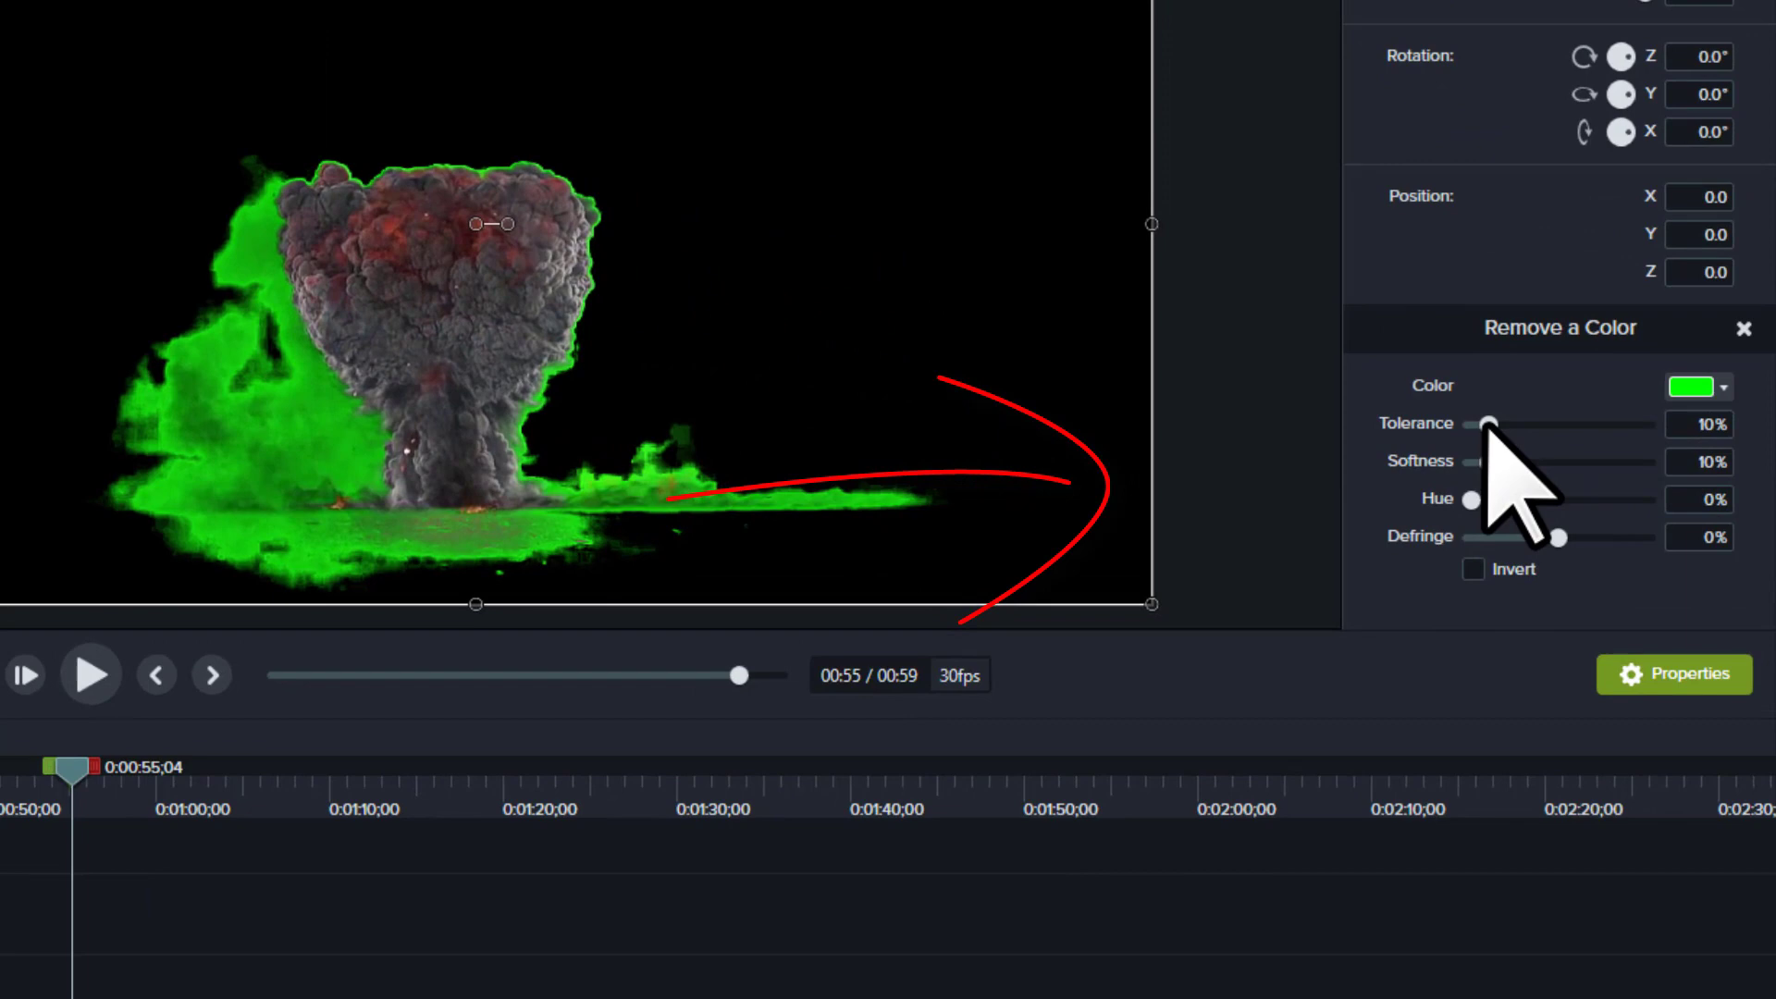
{"action": "left_click_drag", "start_coordinate": [1593, 451], "coordinate": [1600, 452]}
{"action": "left_click_drag", "start_coordinate": [1501, 423], "coordinate": [1508, 424]}
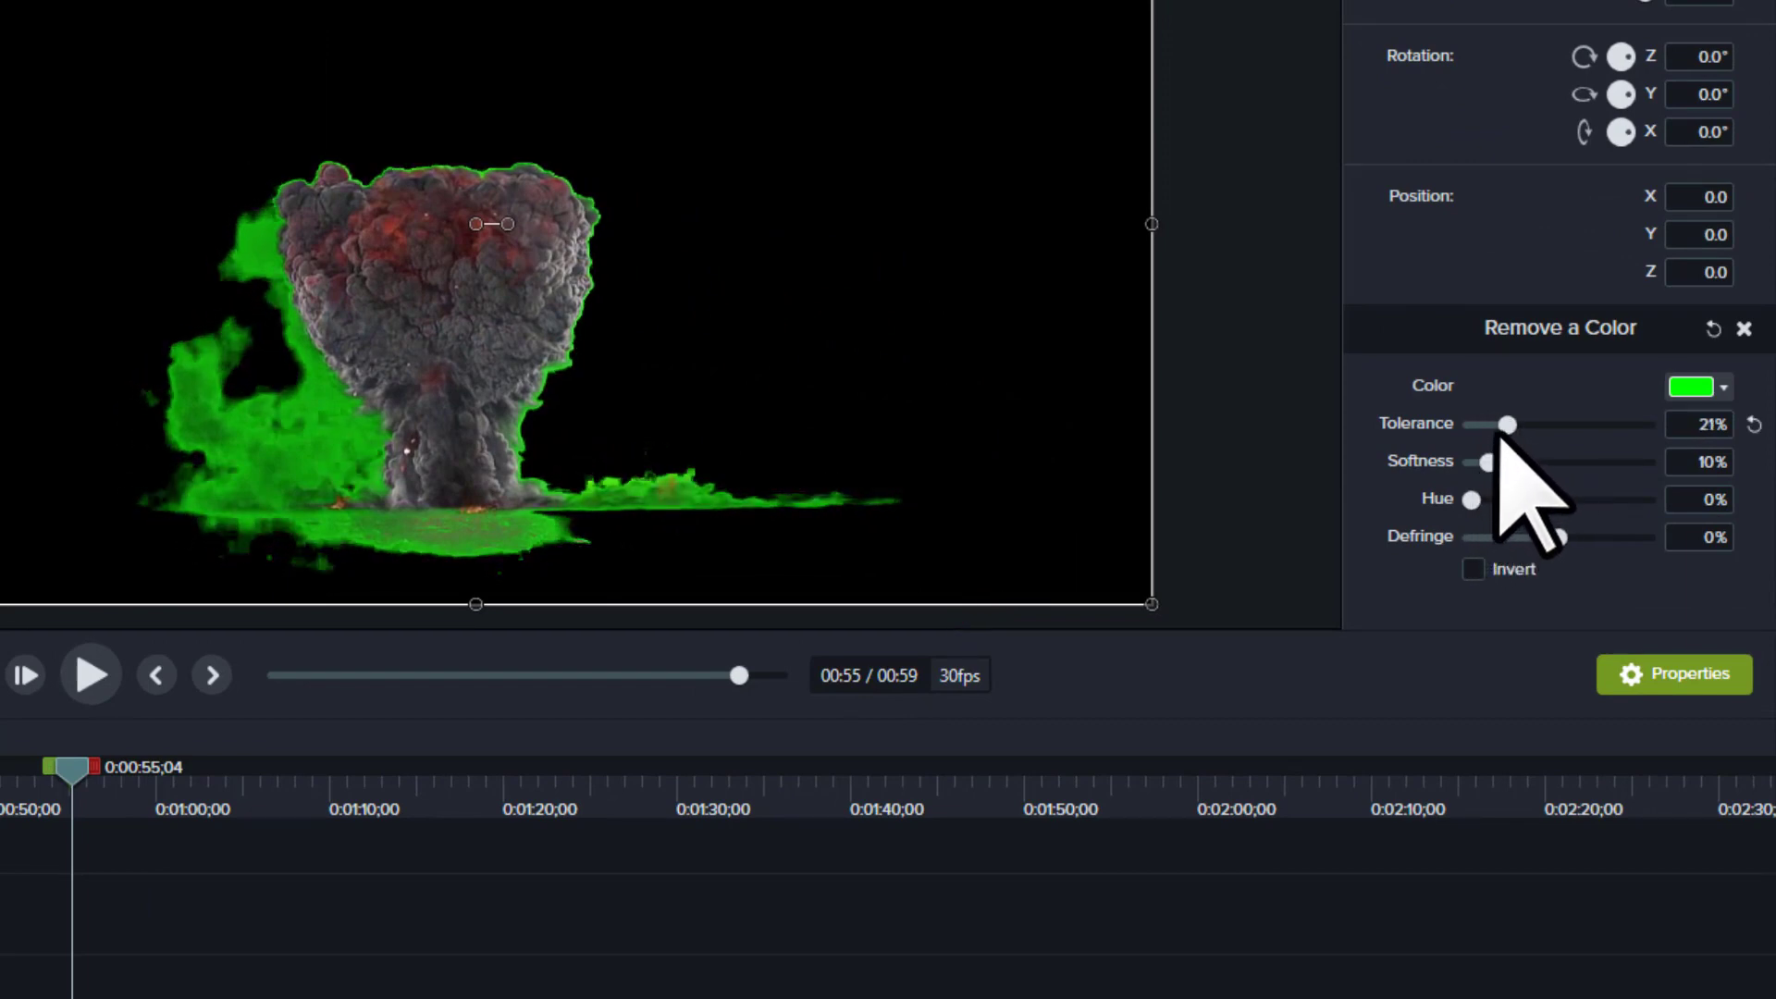
{"action": "left_click_drag", "start_coordinate": [1508, 424], "coordinate": [1498, 424]}
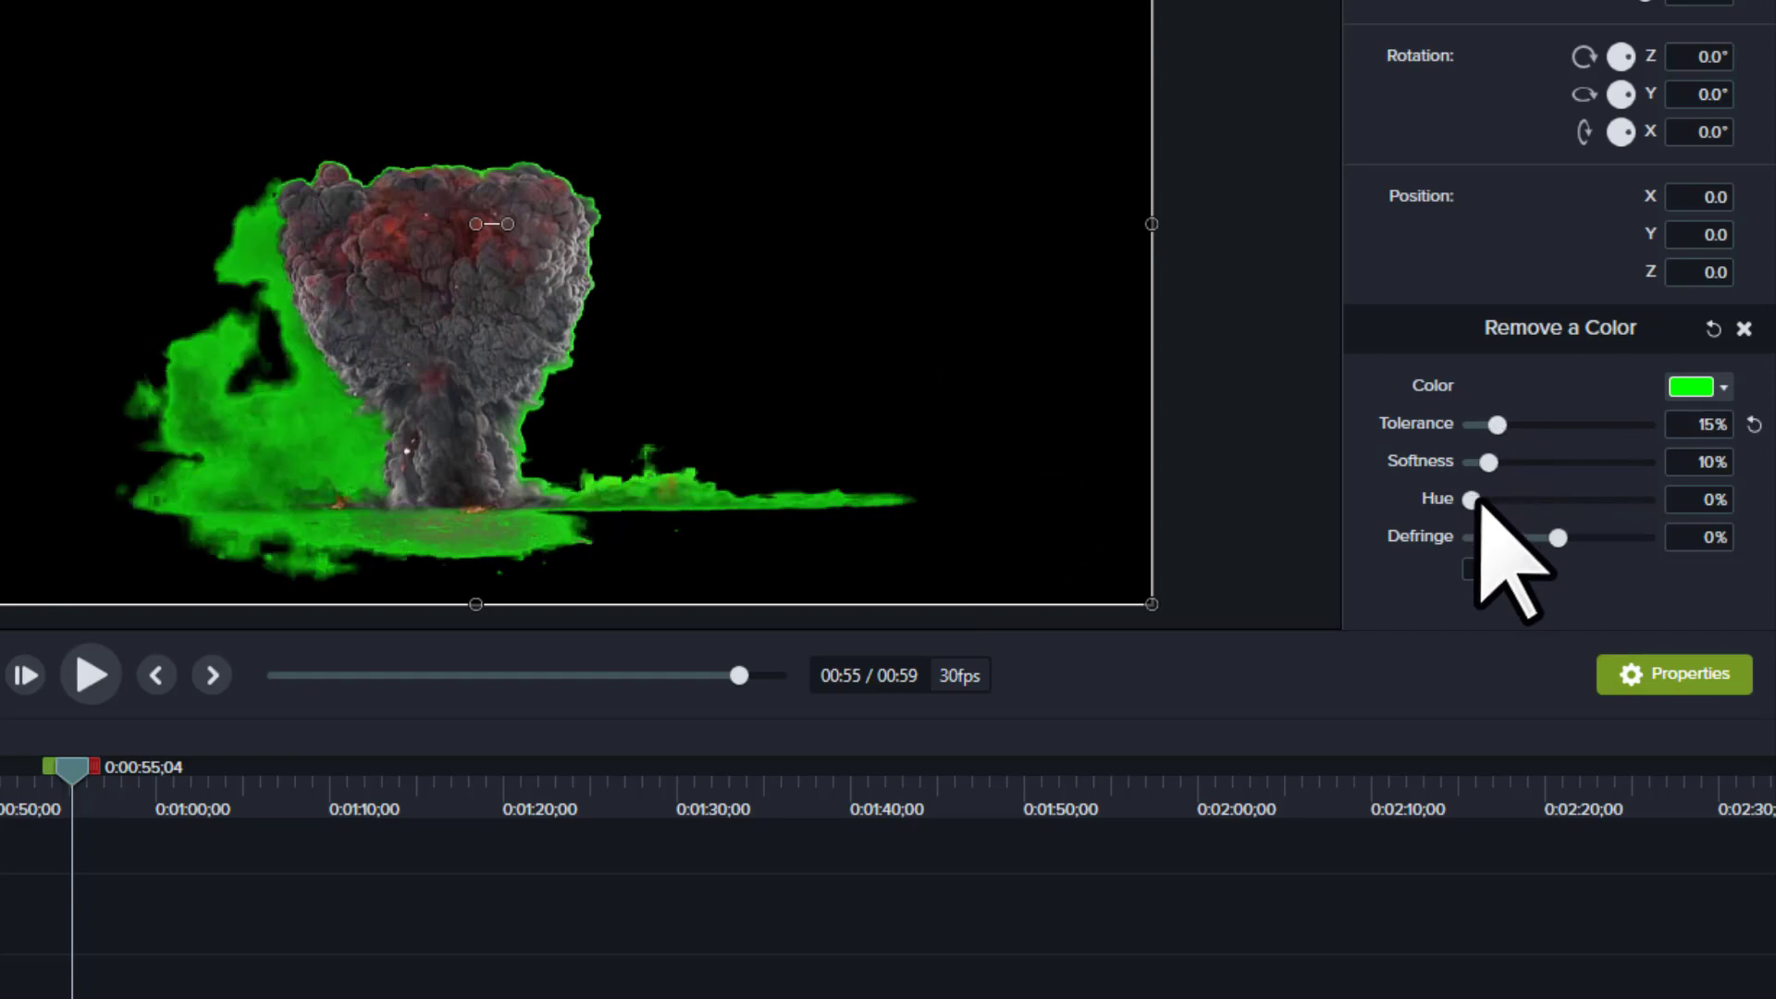
{"action": "left_click_drag", "start_coordinate": [1473, 500], "coordinate": [1523, 502]}
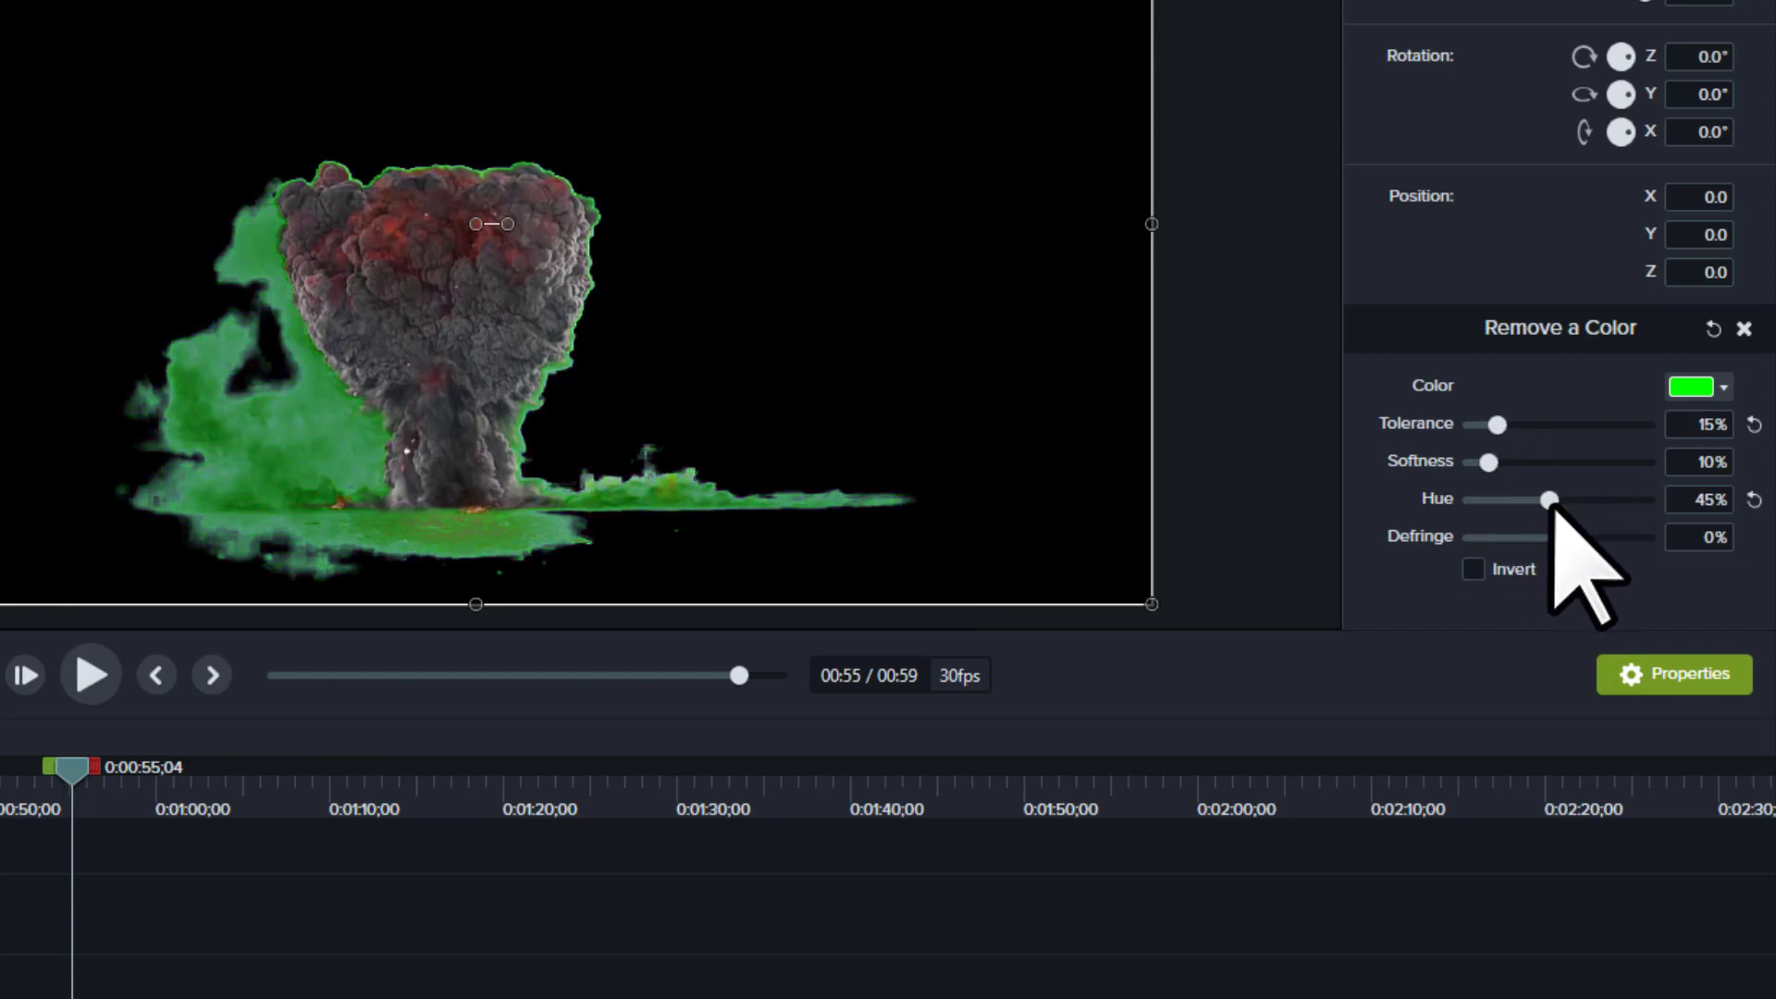
{"action": "mouse_move", "coordinate": [1601, 514]}
{"action": "left_mouse_down"}
{"action": "mouse_move", "coordinate": [1610, 499]}
{"action": "mouse_move", "coordinate": [1577, 502]}
{"action": "left_mouse_up"}
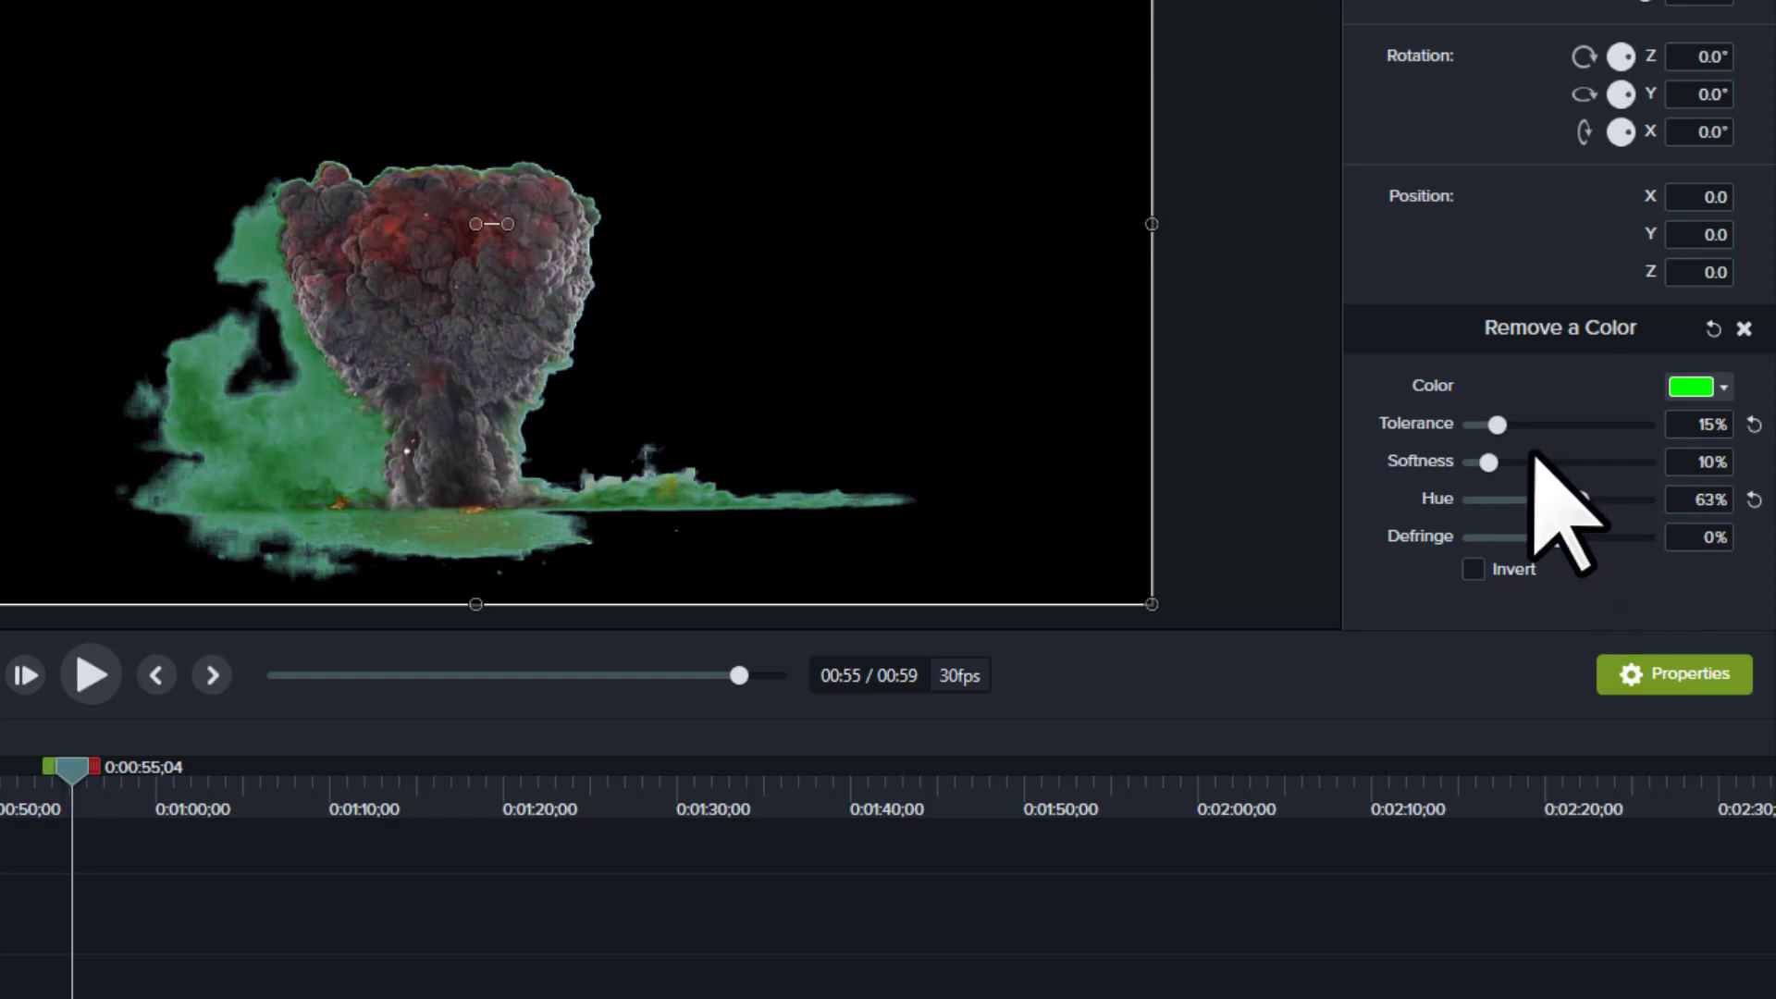
{"action": "left_click_drag", "start_coordinate": [1500, 426], "coordinate": [1560, 442]}
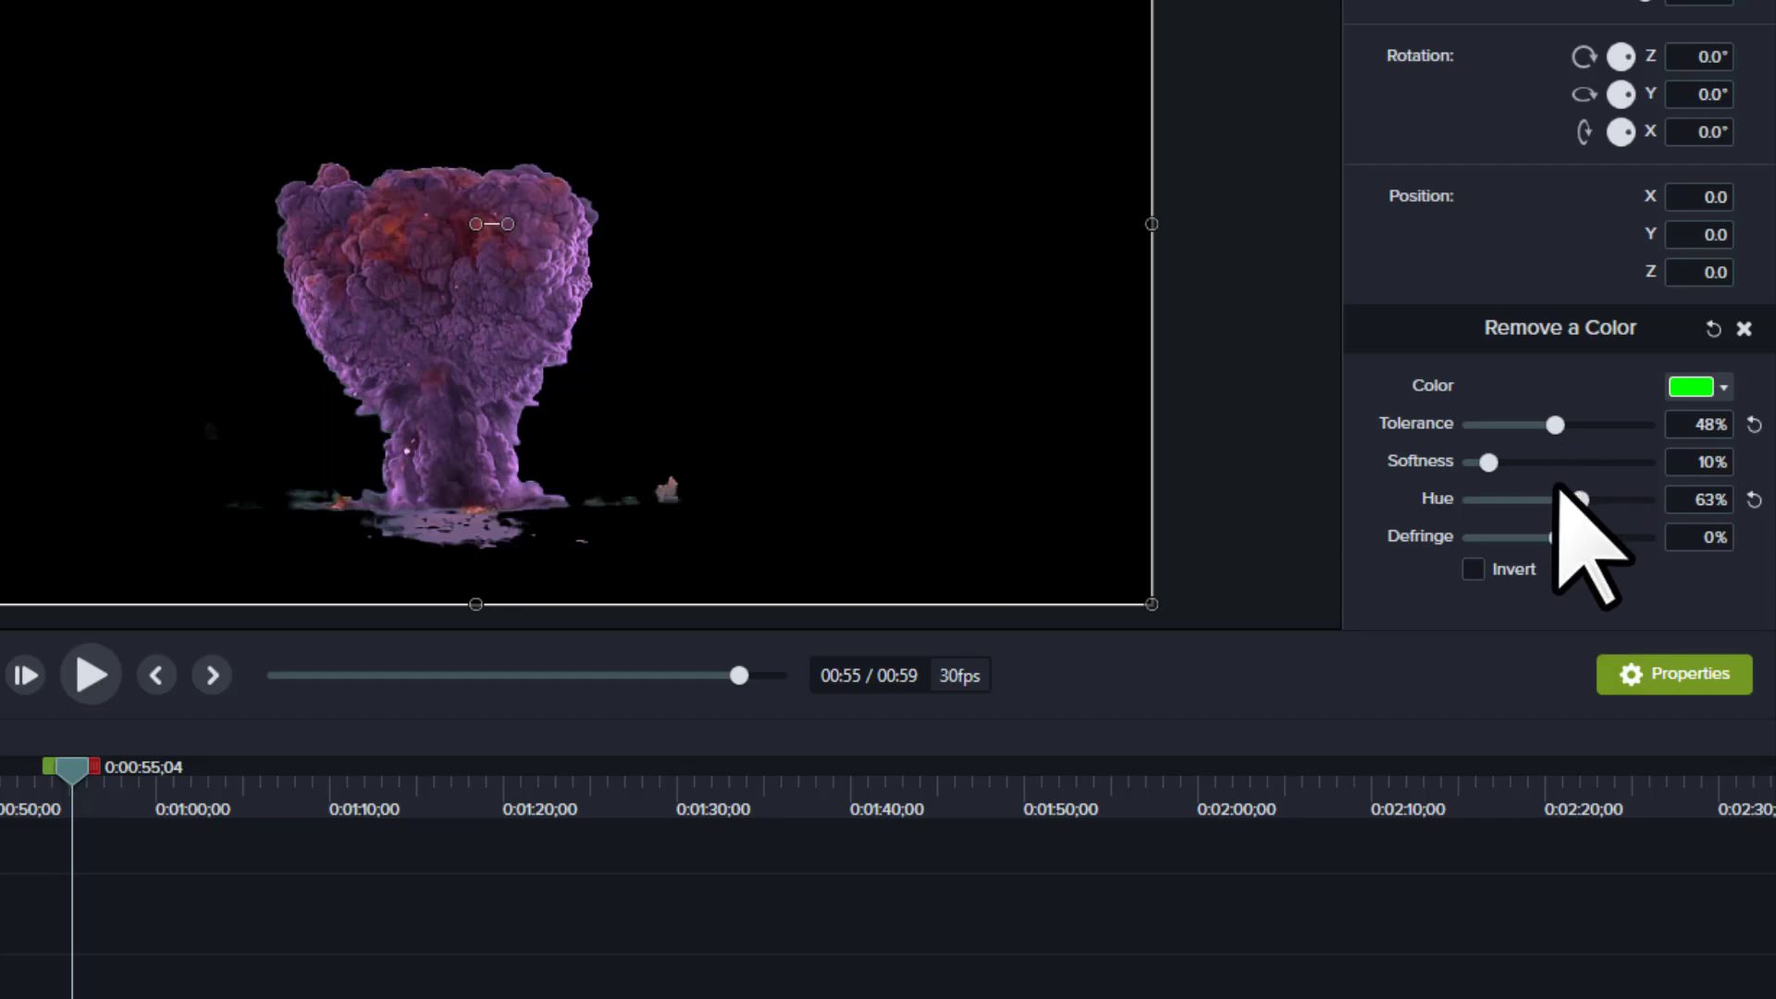
{"action": "left_click_drag", "start_coordinate": [1513, 463], "coordinate": [1526, 507]}
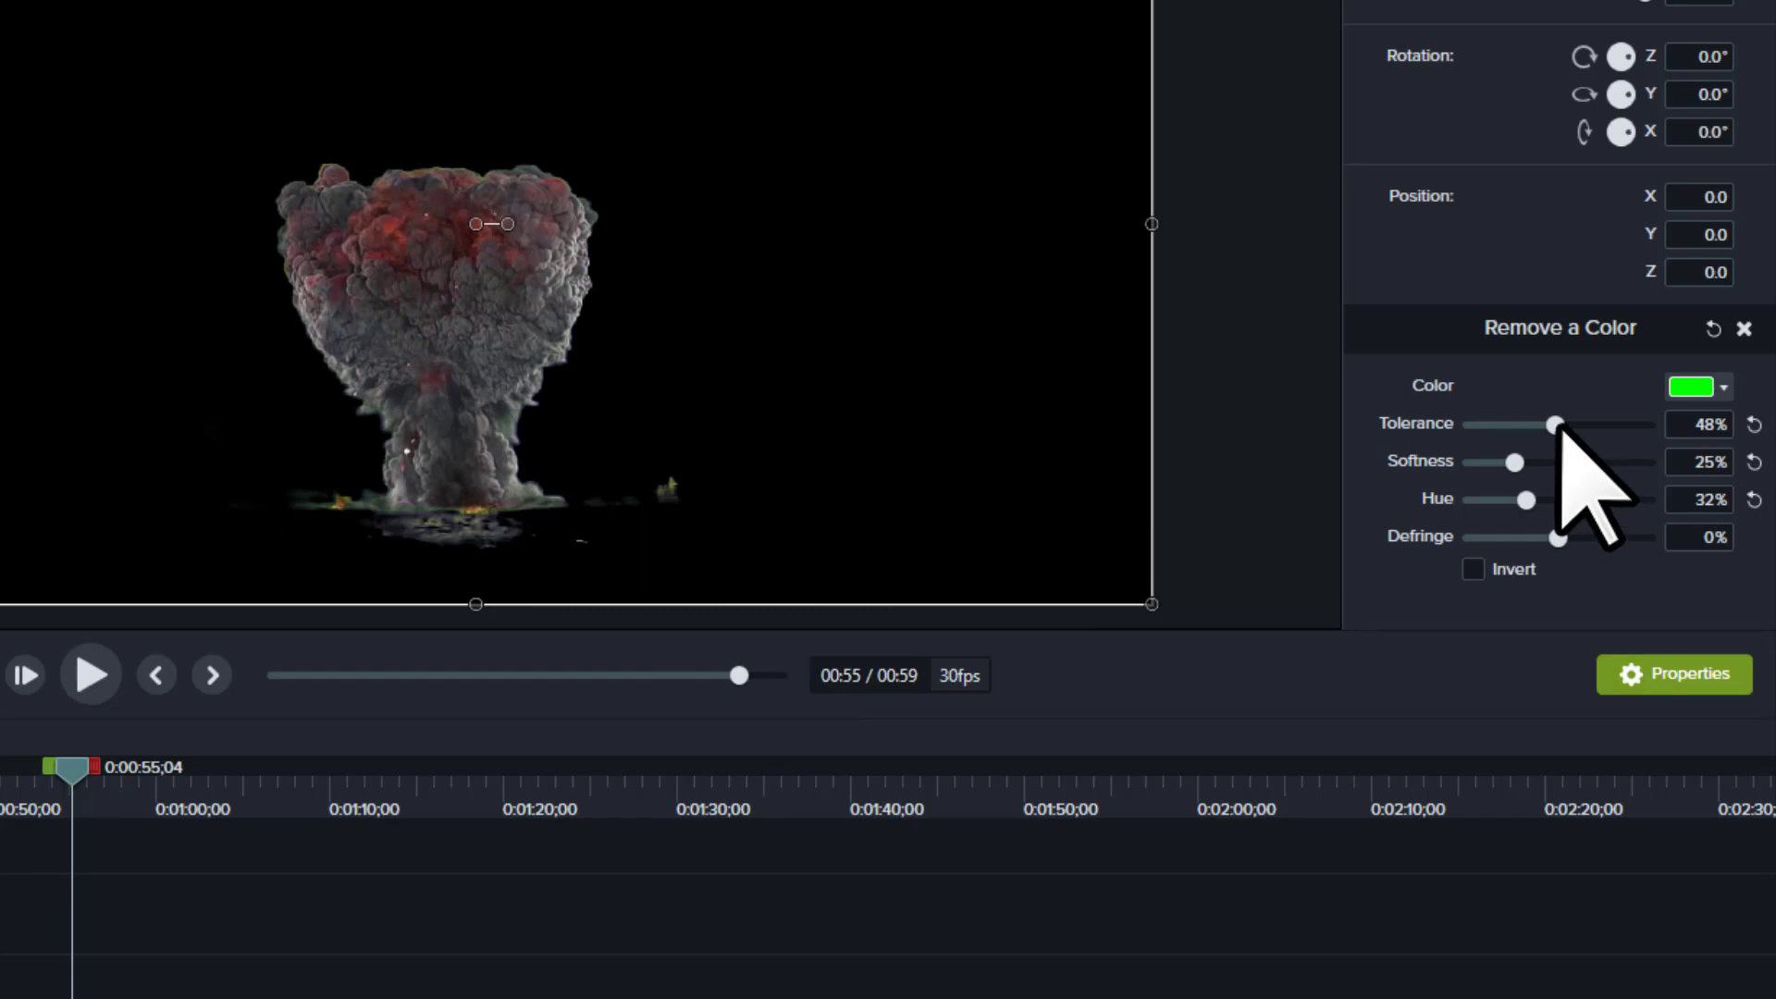
Step: Set the explosion clip's Remove a Color Tolerance to 63% and play the clip to check the keying
{"action": "left_click_drag", "start_coordinate": [1557, 426], "coordinate": [1582, 425]}
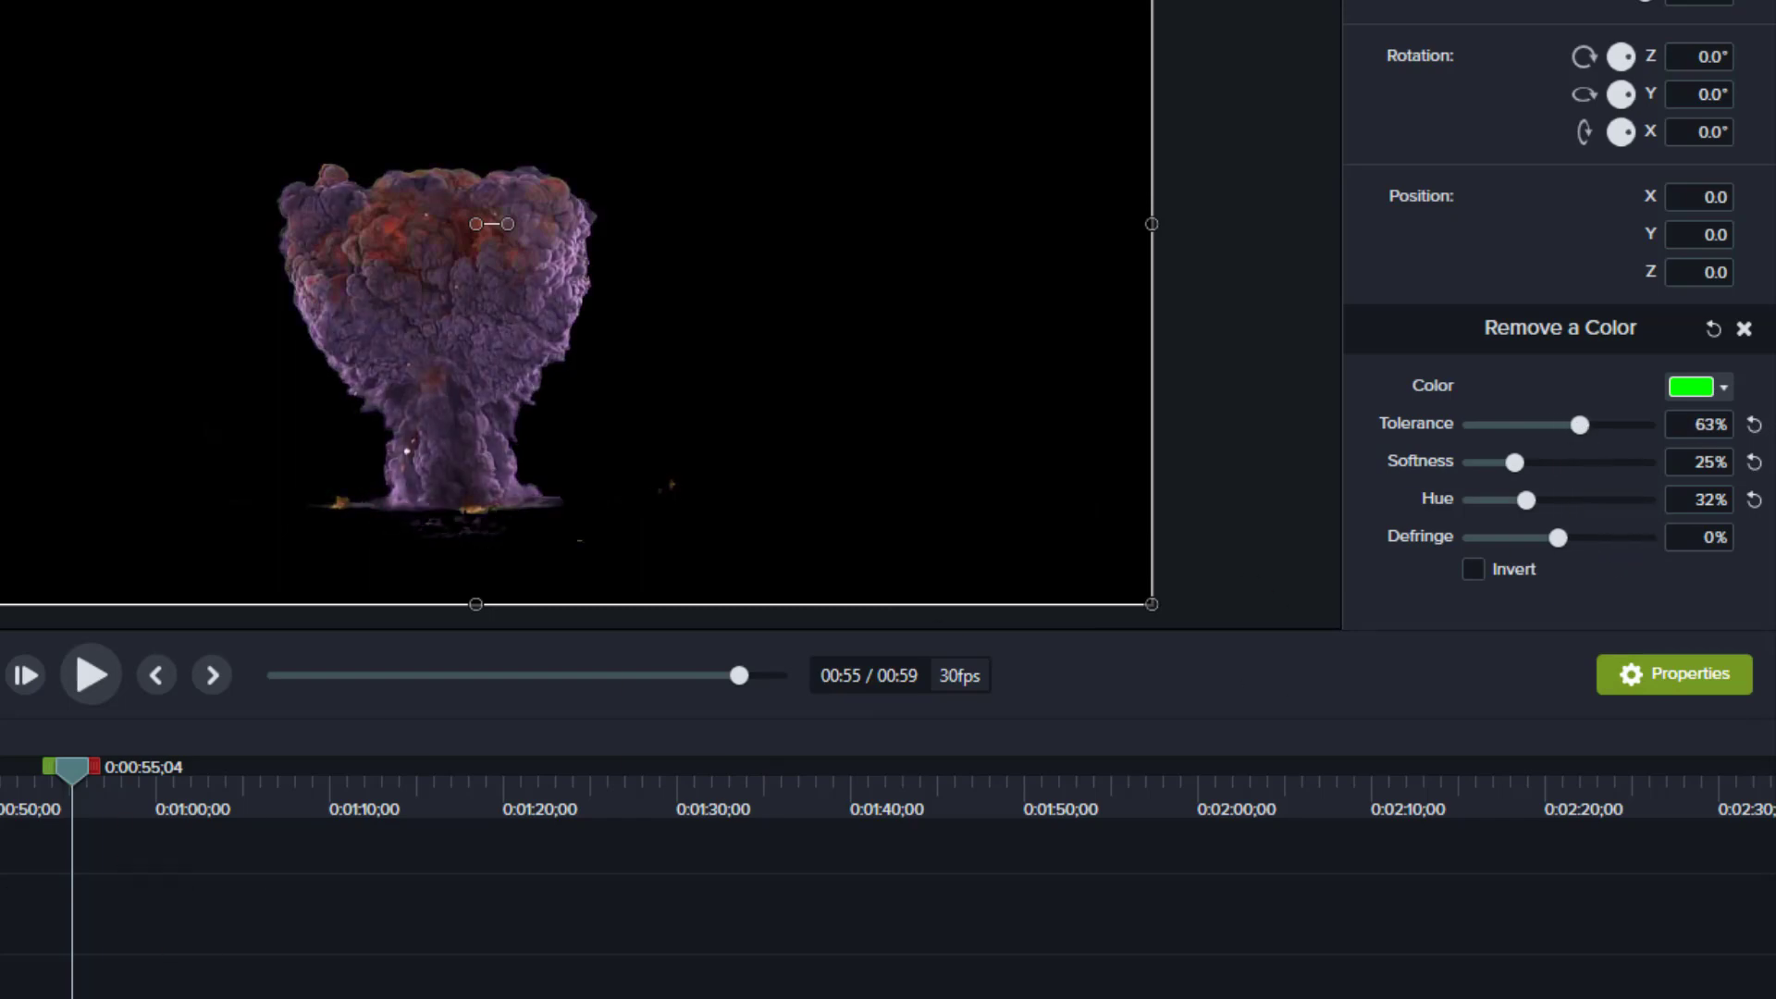
{"action": "key", "text": "space"}
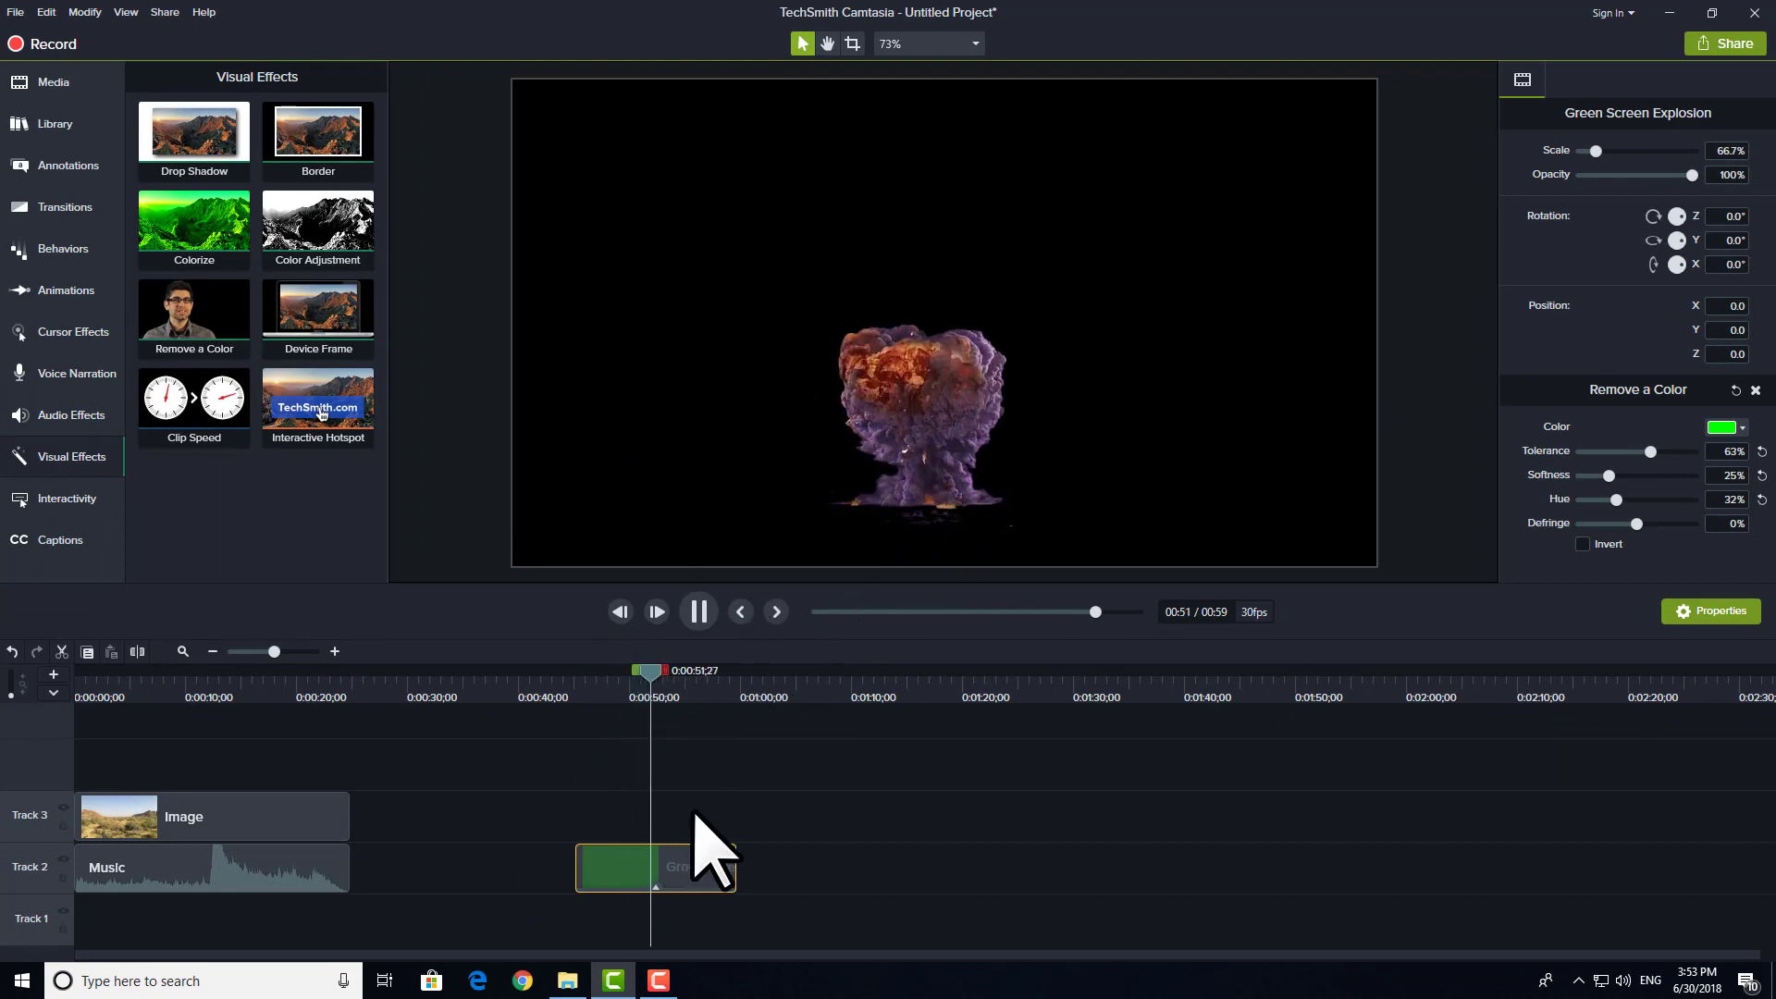
{"action": "left_click", "coordinate": [722, 780]}
{"action": "key", "text": "space"}
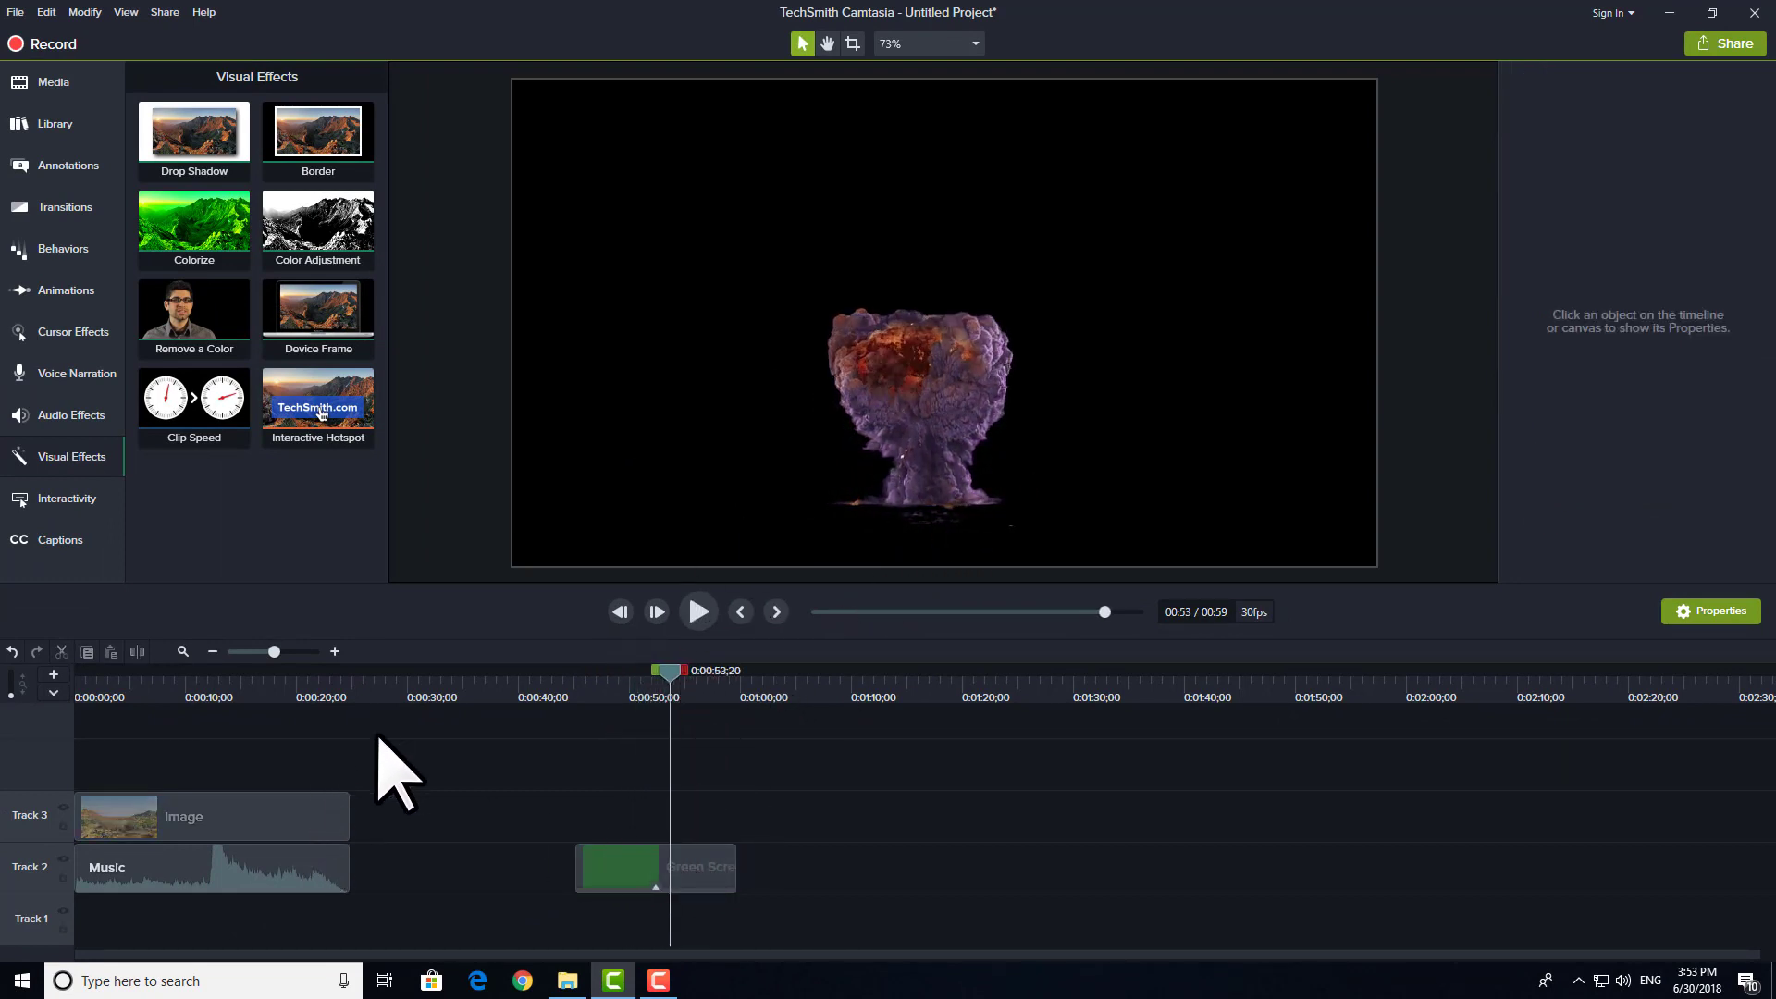
Step: Play the Music and Image clips from about 0:00:09;22 to find where the explosion sound occurs
{"action": "left_click_drag", "start_coordinate": [379, 731], "coordinate": [125, 726]}
{"action": "left_click", "coordinate": [79, 685]}
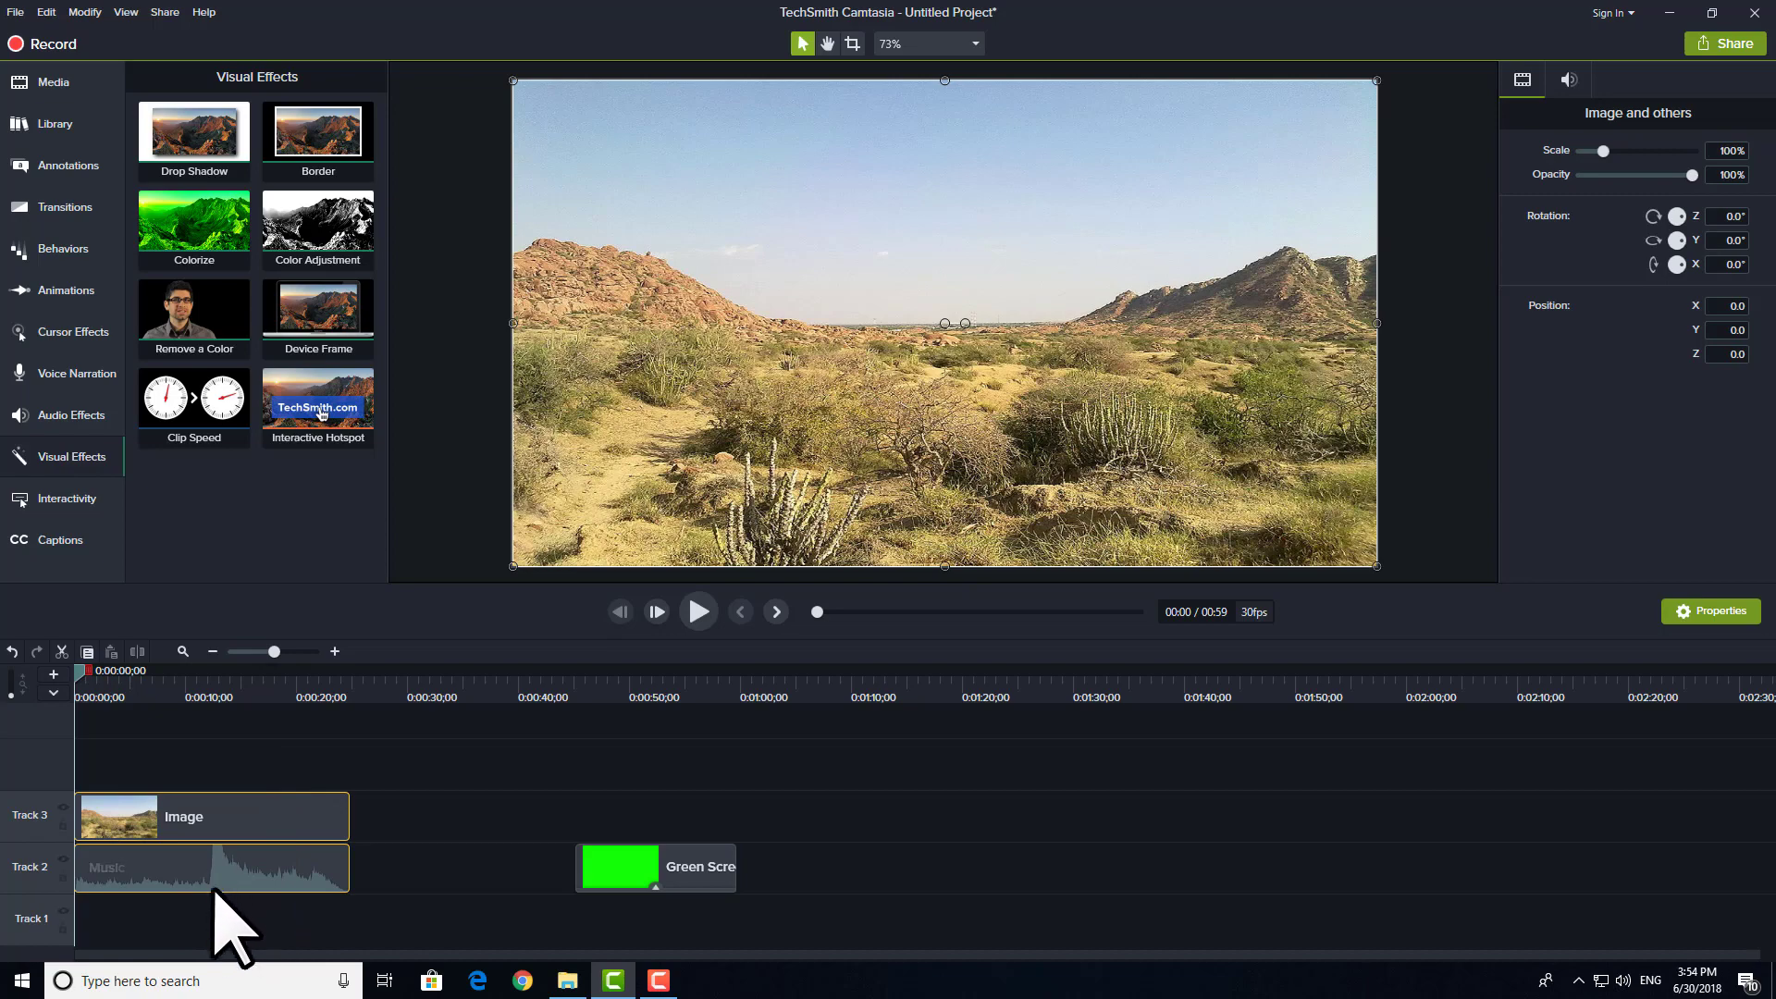
{"action": "mouse_move", "coordinate": [213, 880]}
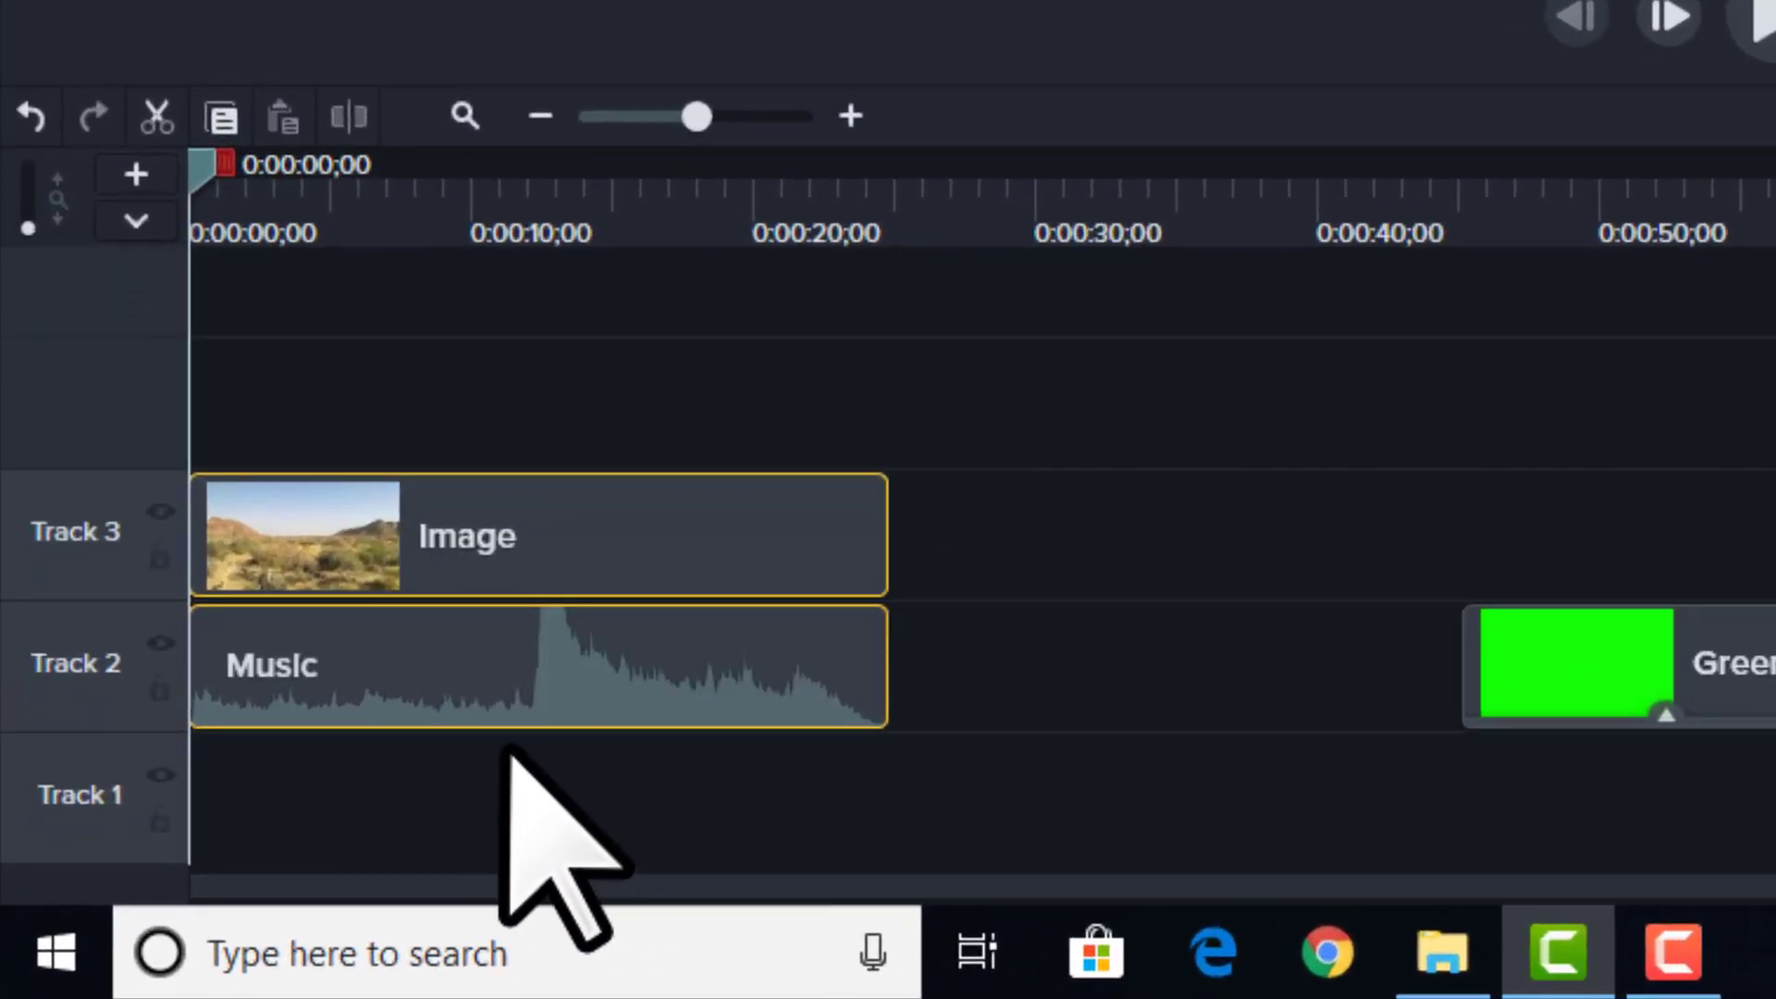
{"action": "mouse_move", "coordinate": [491, 714]}
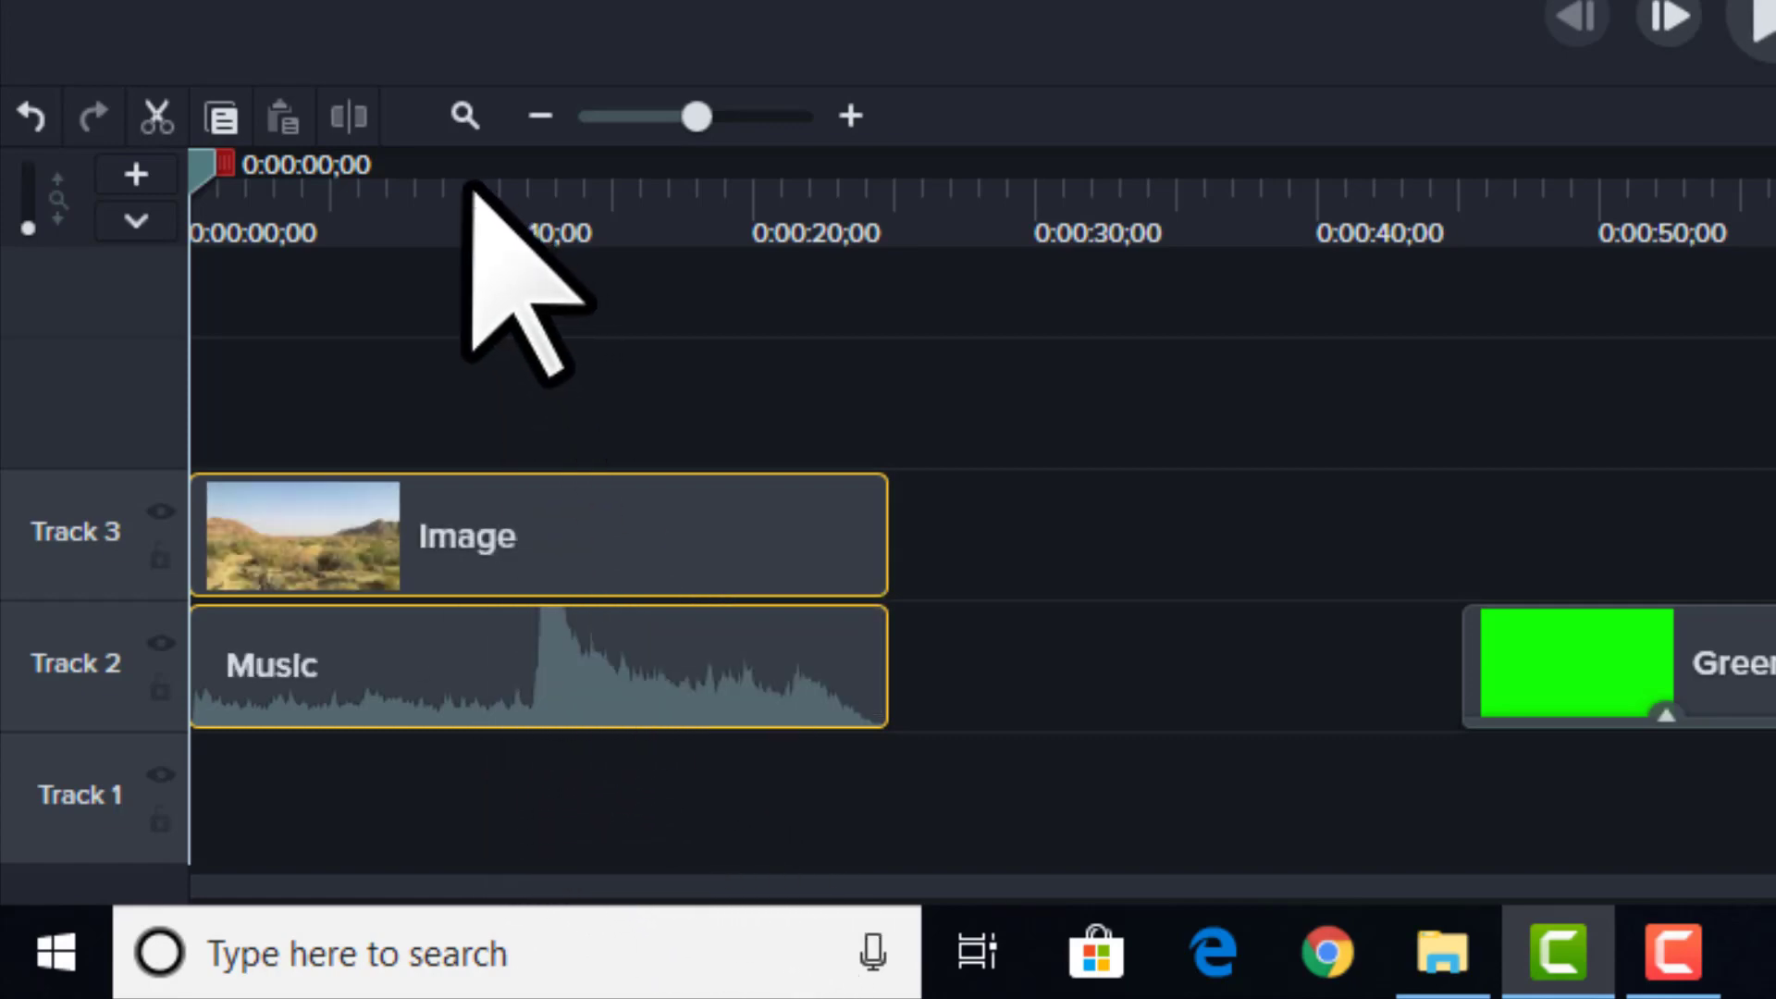
{"action": "left_click", "coordinate": [464, 198]}
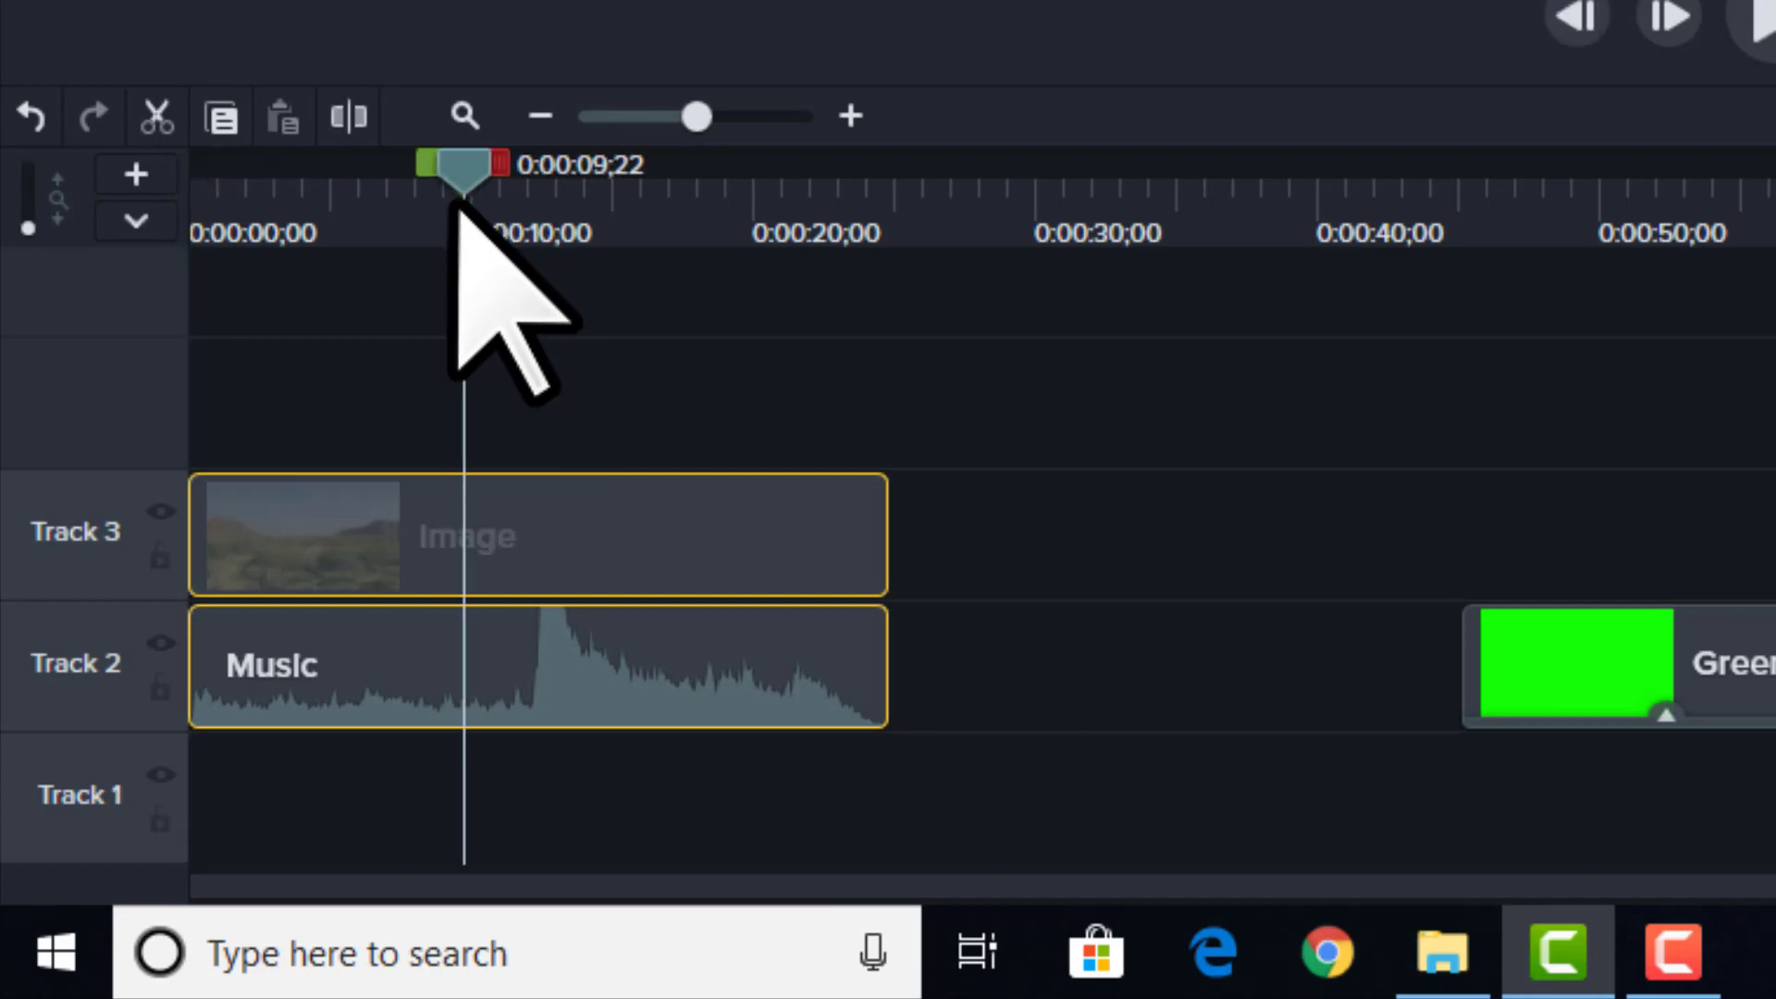
{"action": "key", "text": "space"}
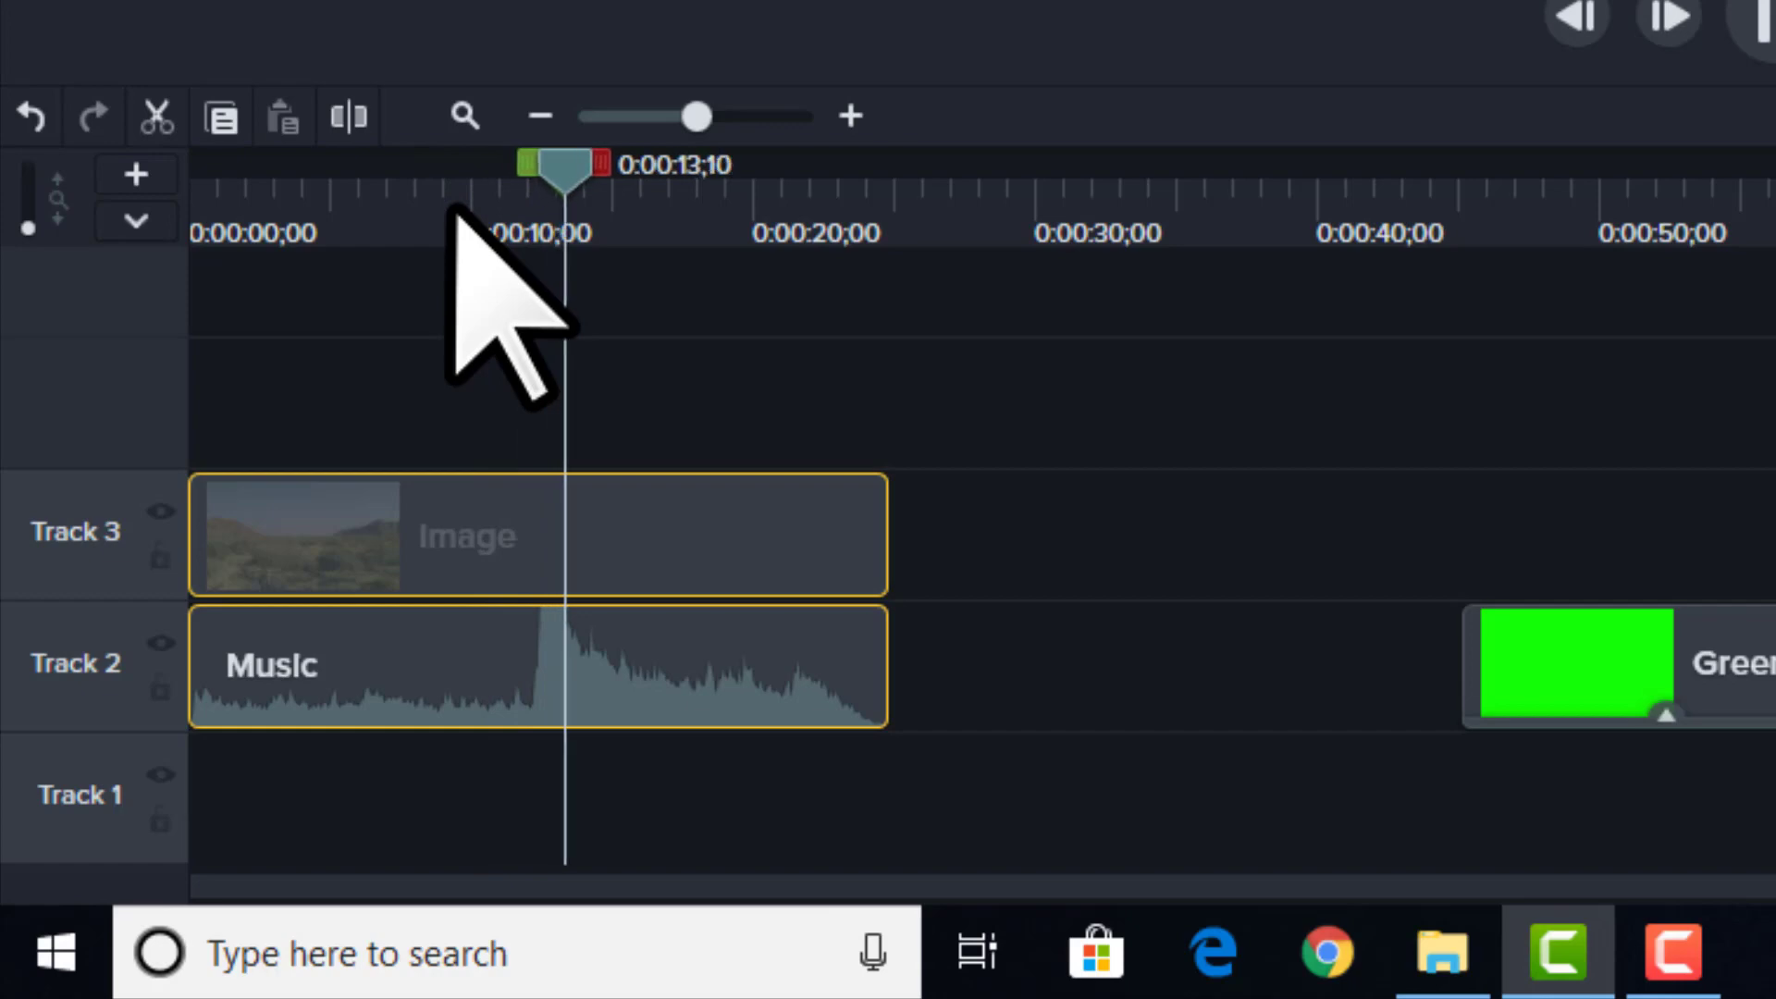
{"action": "key", "text": "space"}
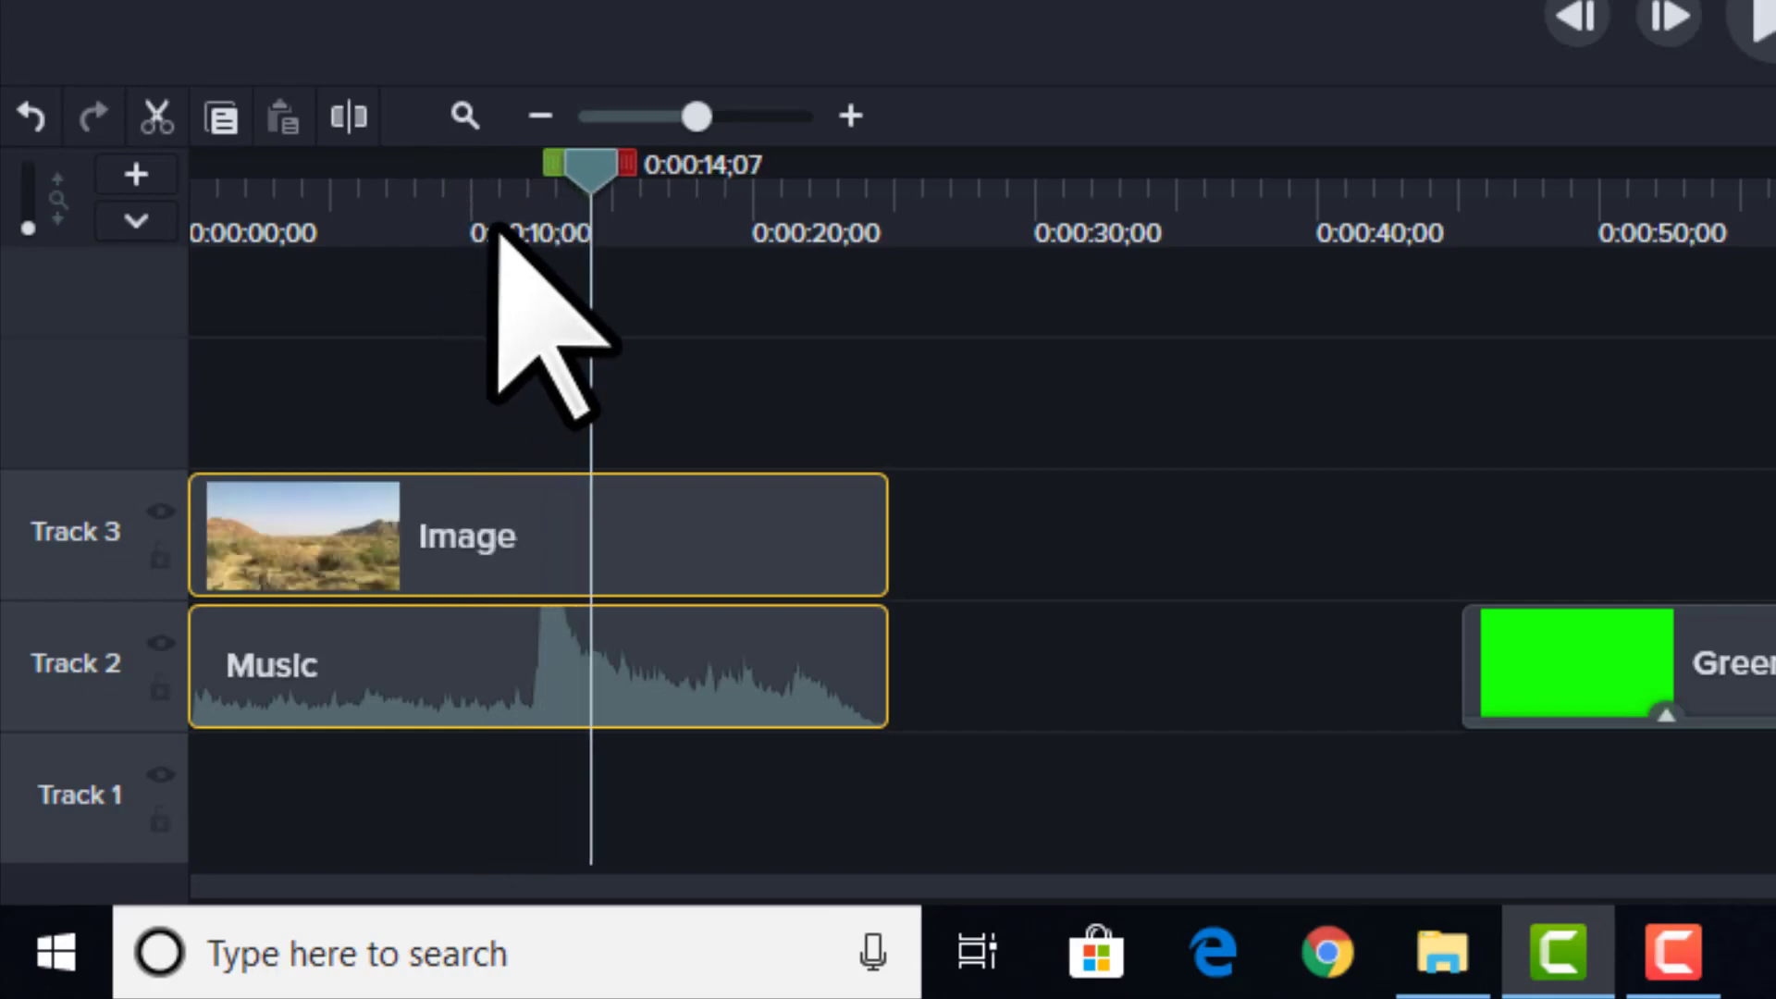
Step: Move the Green Screen Explosion clip to Track 4 at about 0:00:12;13, at the music's peak, and scrub through it
{"action": "left_click", "coordinate": [506, 236]}
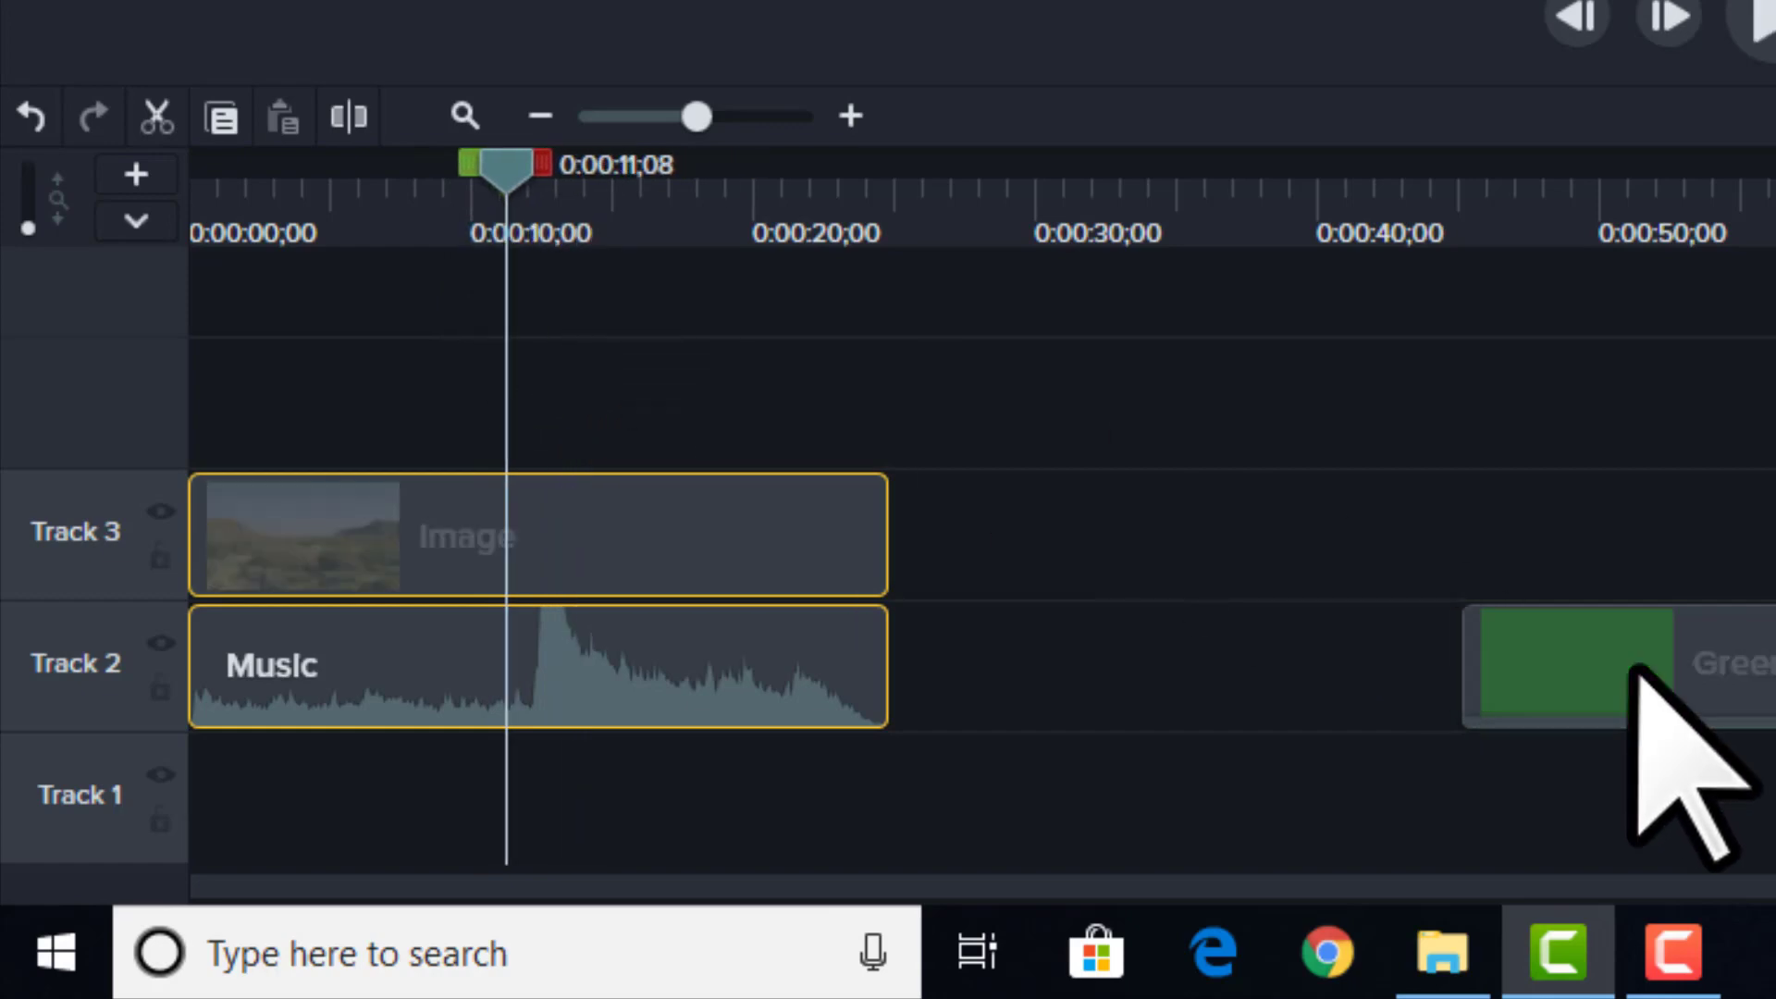
{"action": "left_click_drag", "start_coordinate": [1633, 668], "coordinate": [708, 407]}
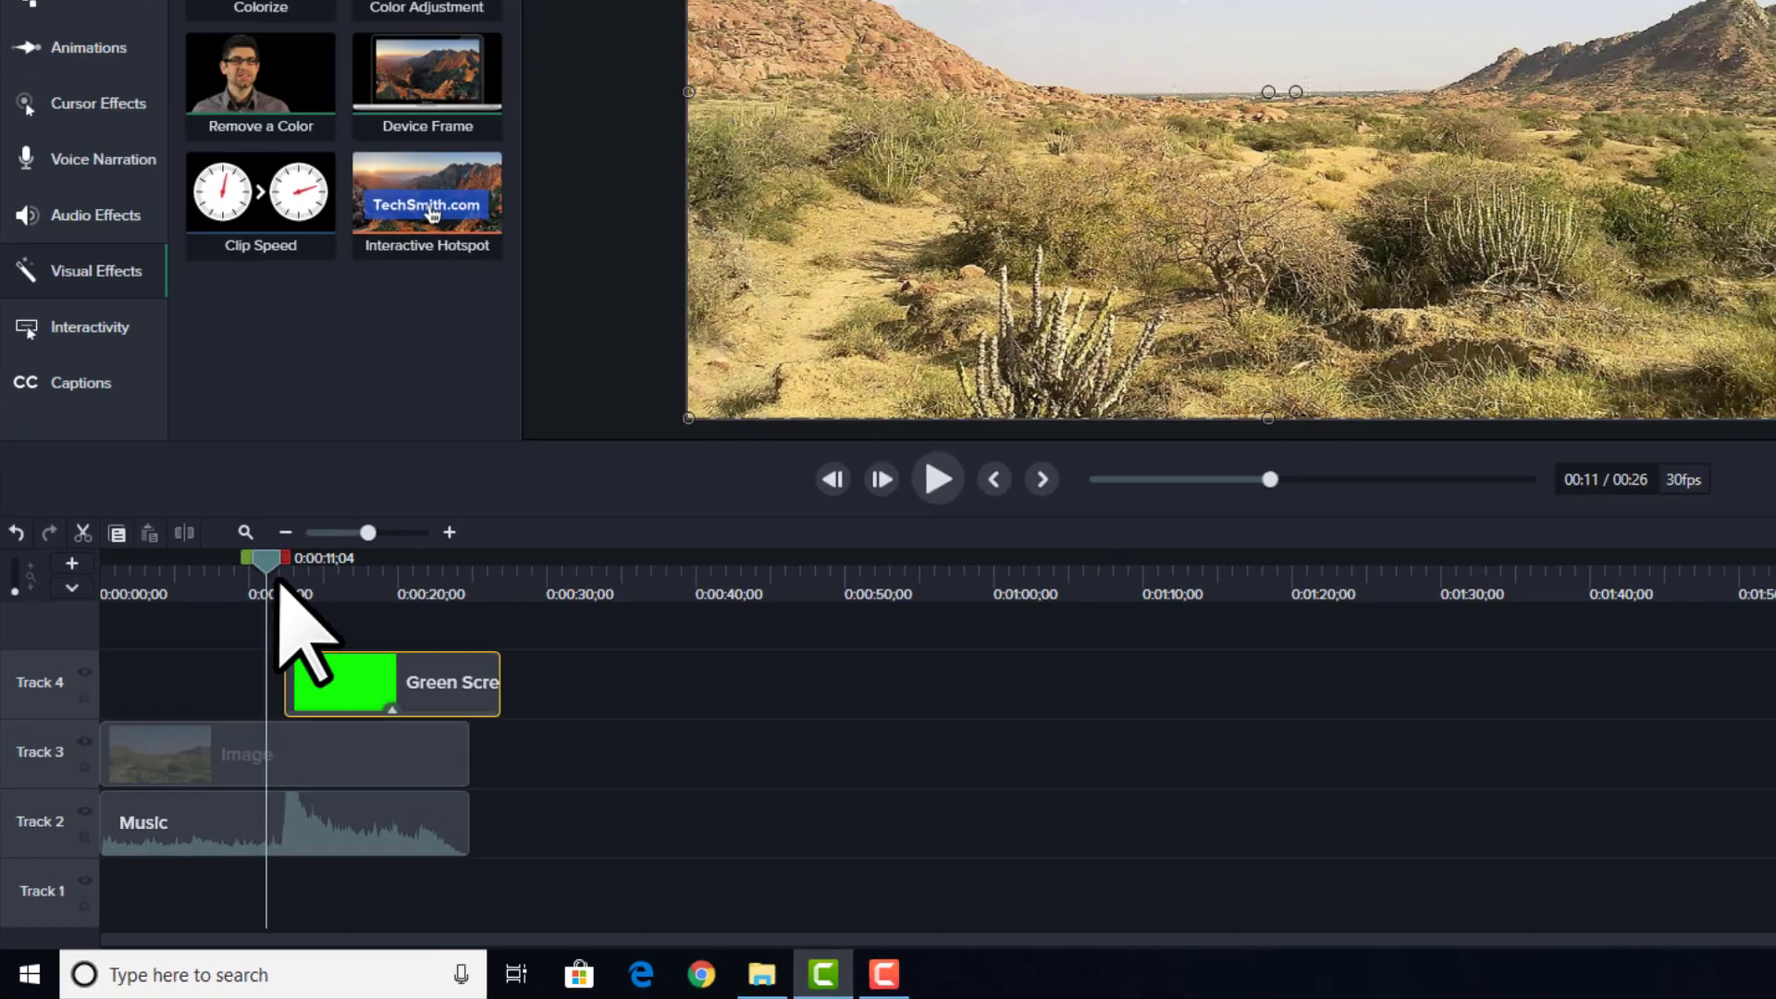
{"action": "left_click_drag", "start_coordinate": [280, 581], "coordinate": [343, 602]}
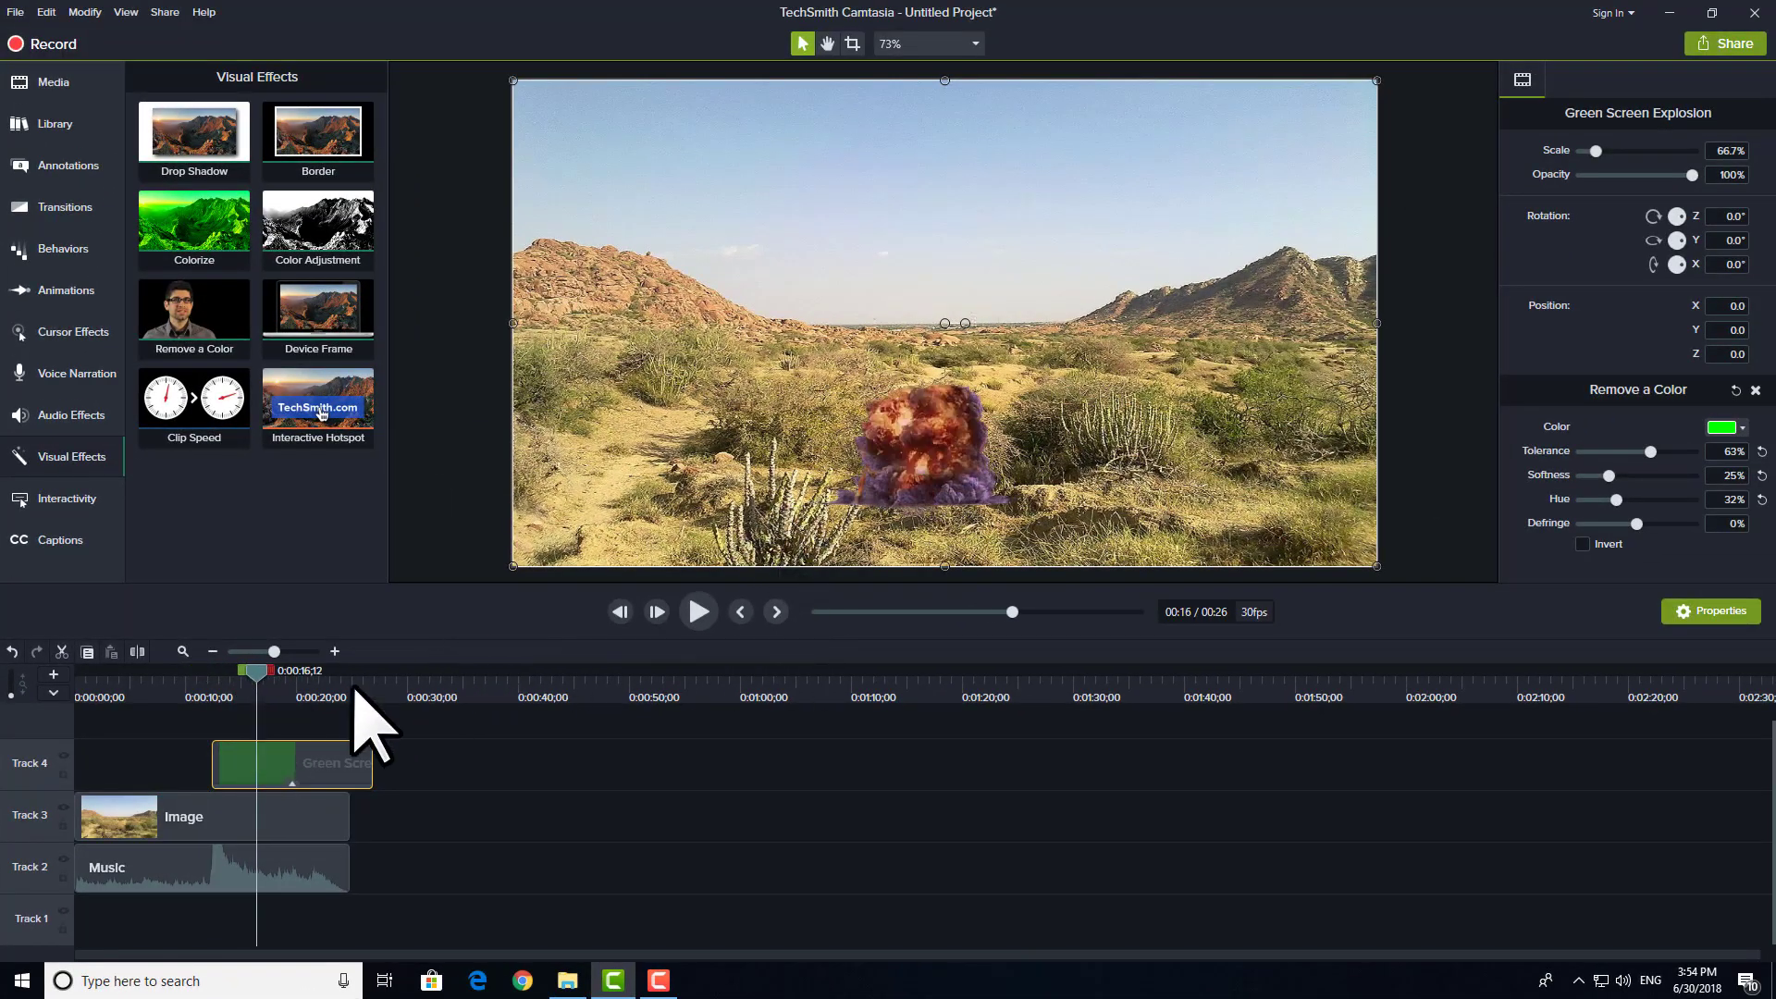
{"action": "left_click", "coordinate": [191, 690]}
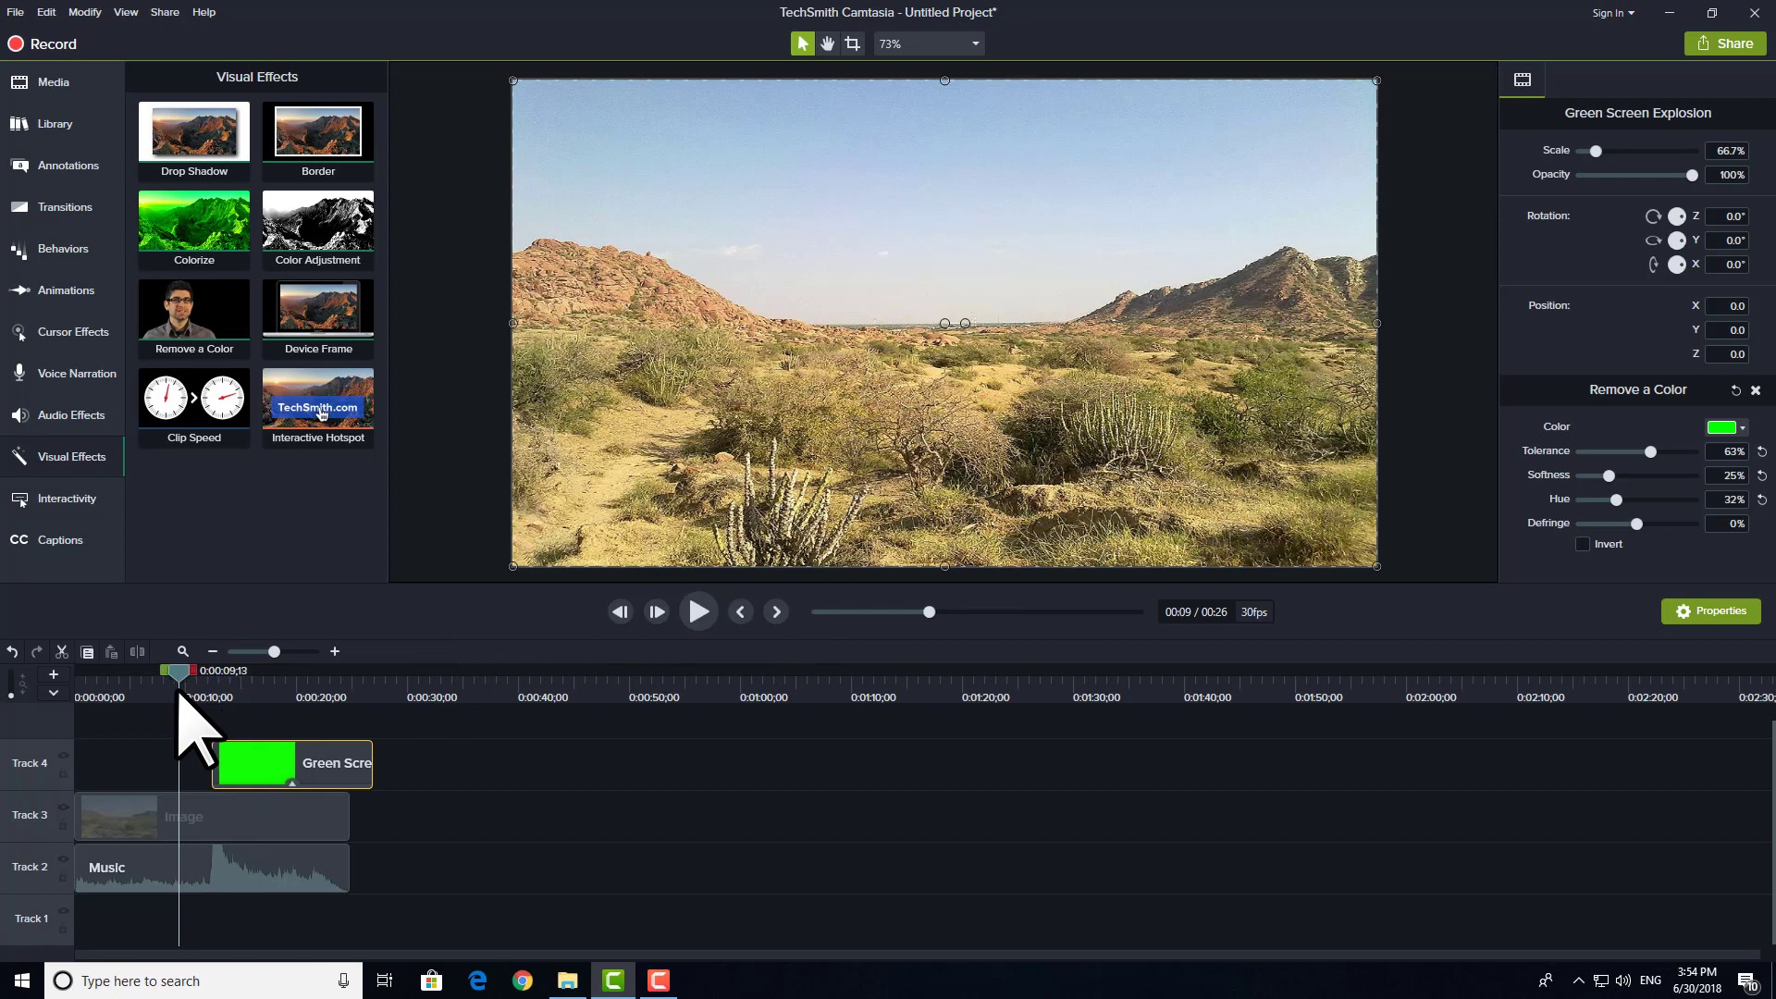
{"action": "left_click_drag", "start_coordinate": [99, 687], "coordinate": [1, 686]}
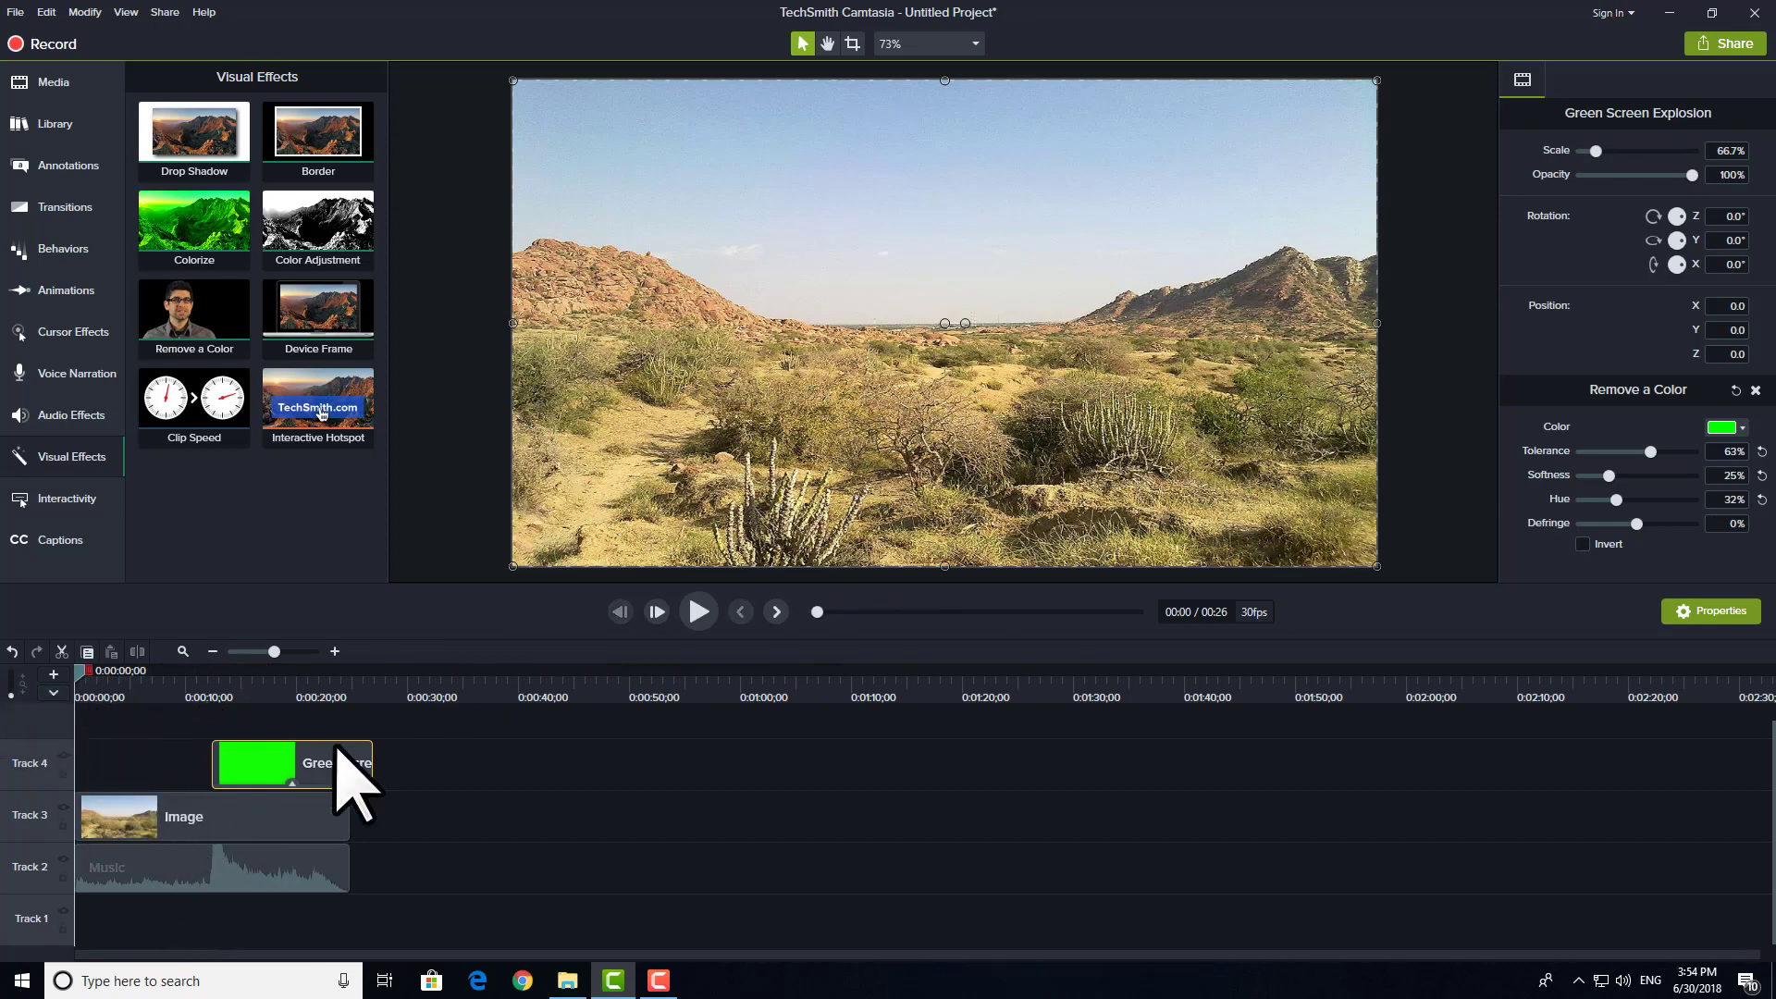
Step: Play the three layered clips to check the explosion's timing against the music, stopping at about 0:00:15
{"action": "left_click_drag", "start_coordinate": [499, 746], "coordinate": [229, 870]}
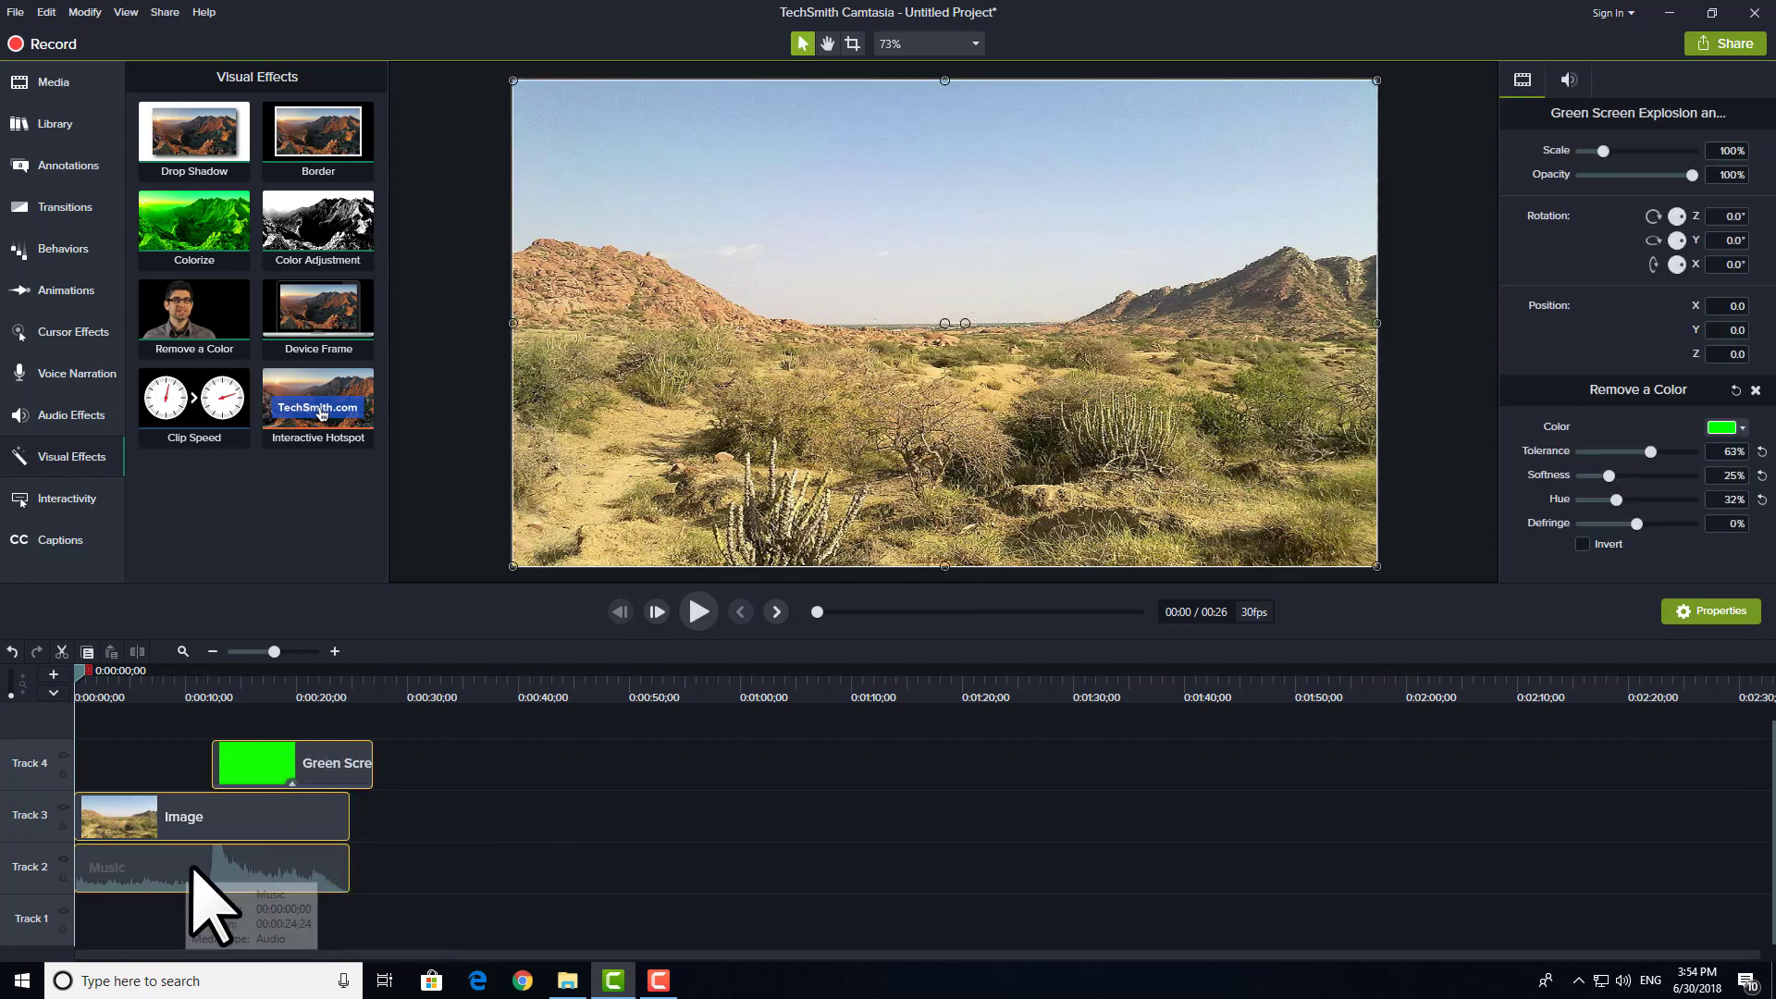
{"action": "left_click", "coordinate": [237, 884]}
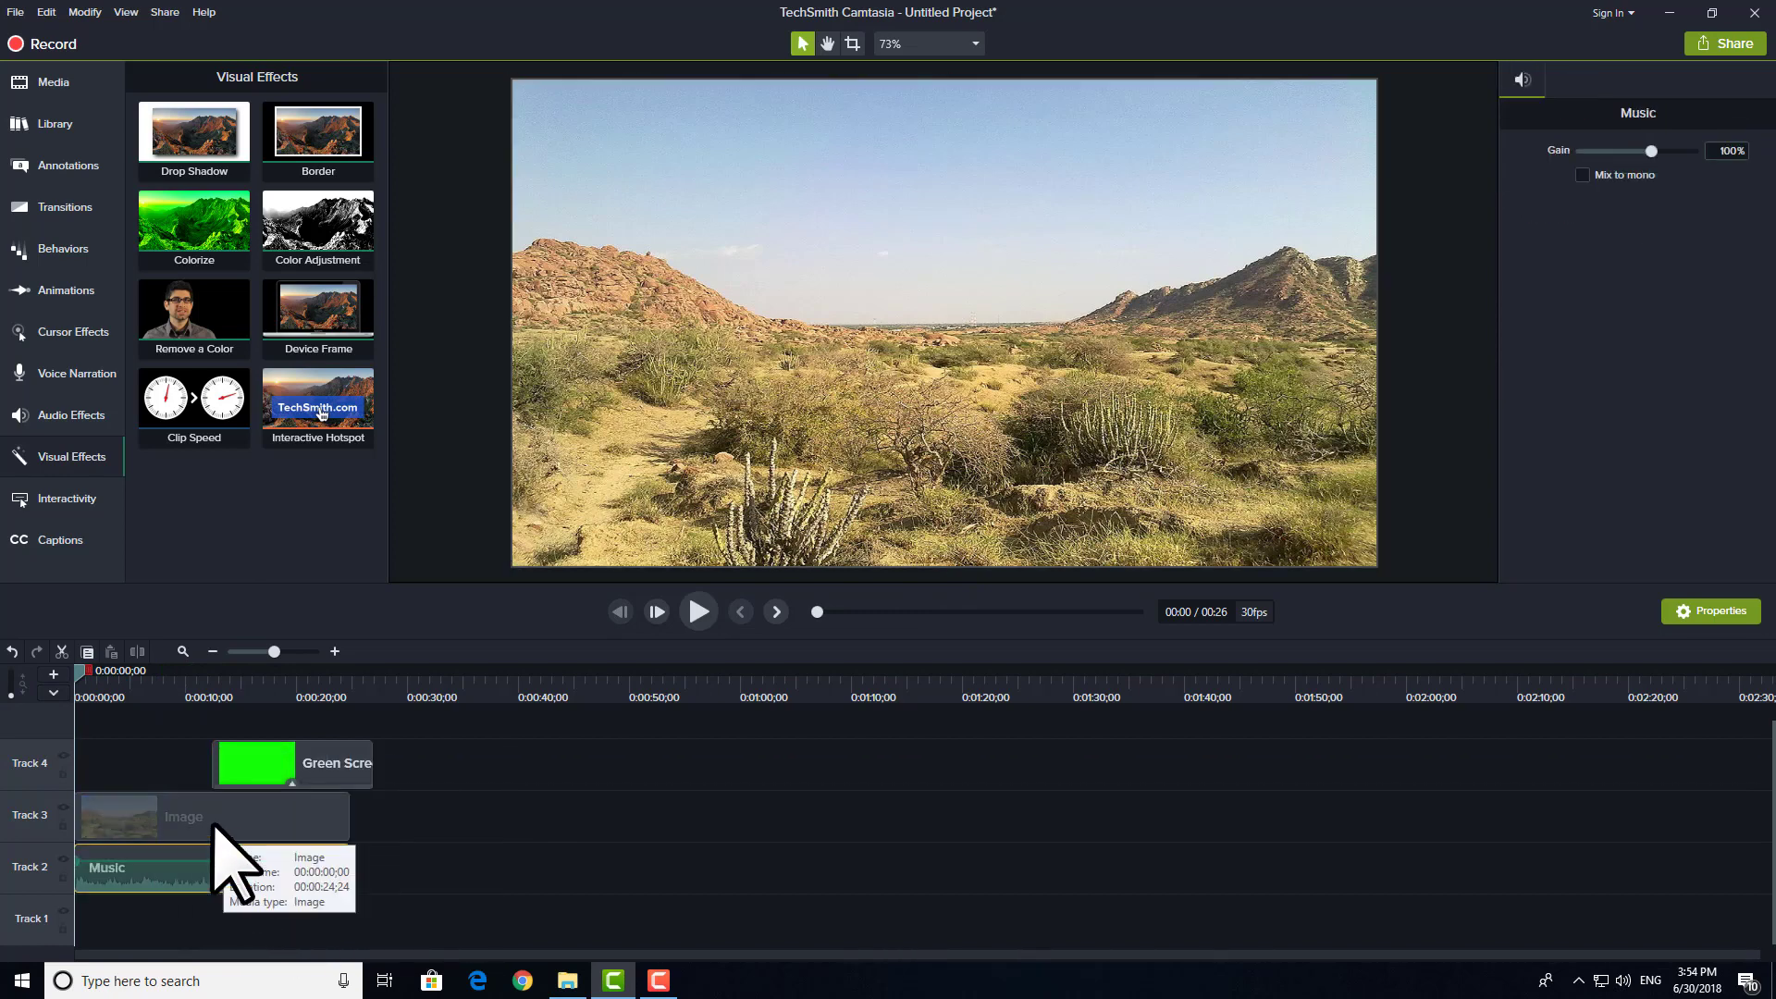
{"action": "left_click", "coordinate": [226, 826]}
{"action": "left_click", "coordinate": [238, 768]}
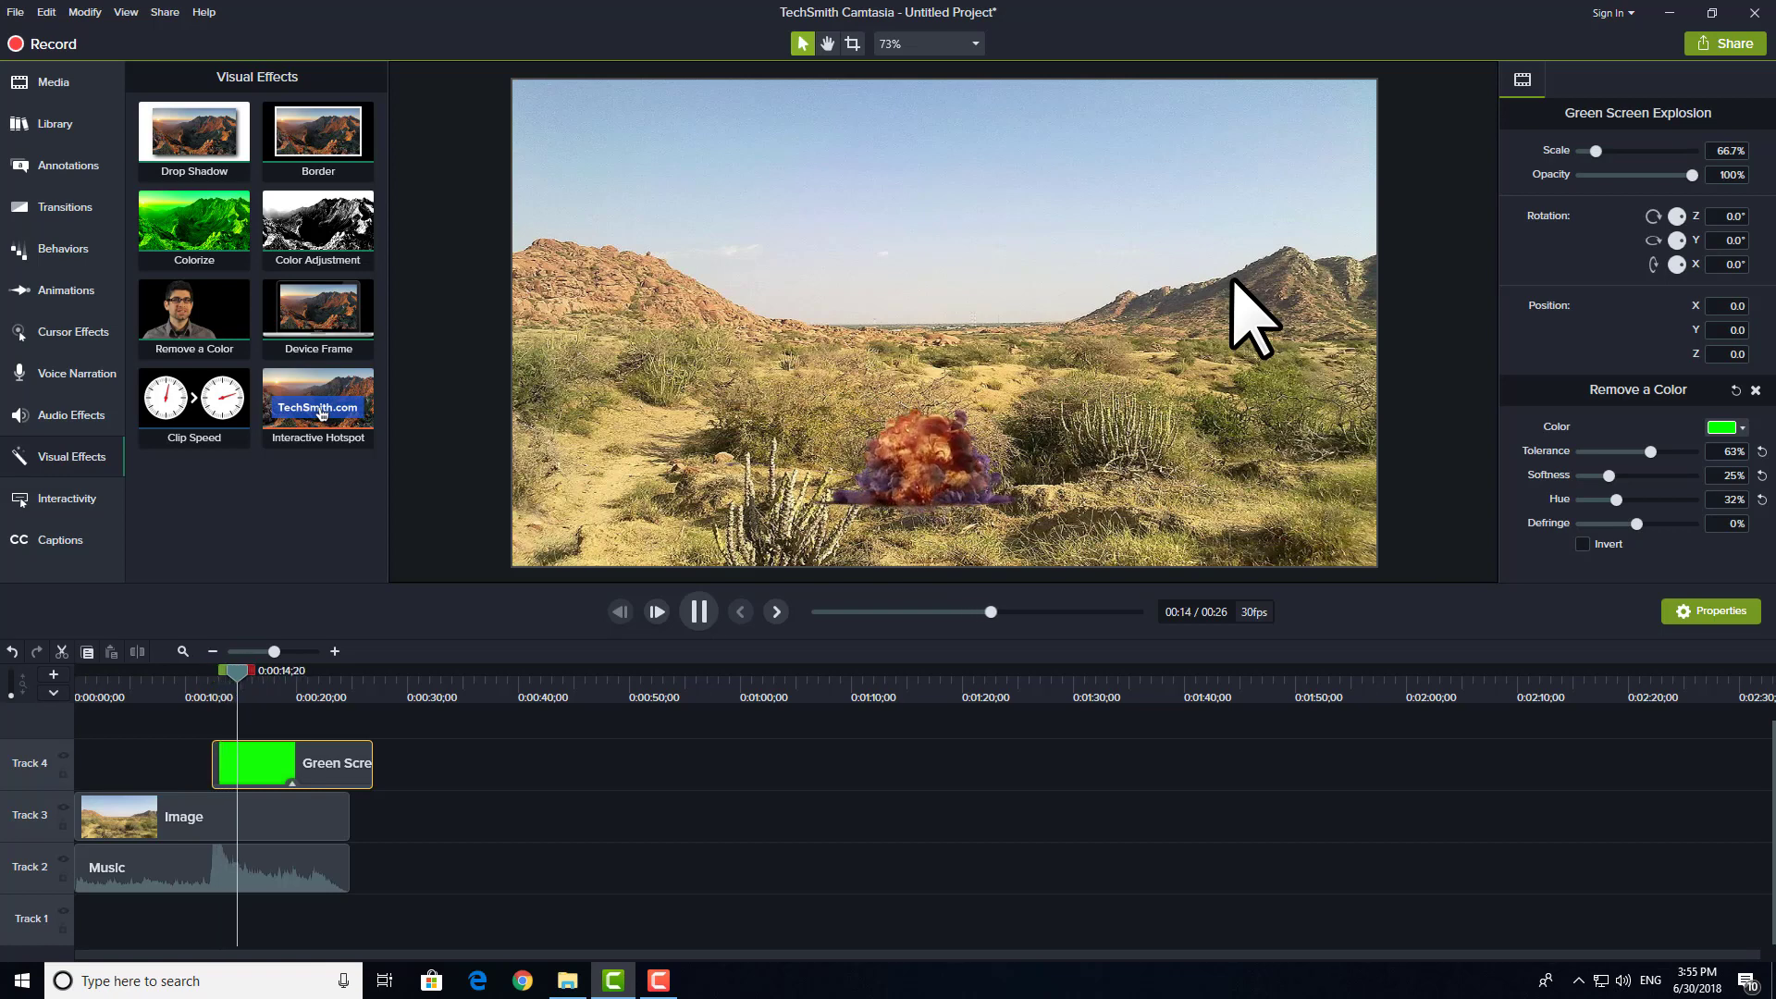
{"action": "key", "text": "space"}
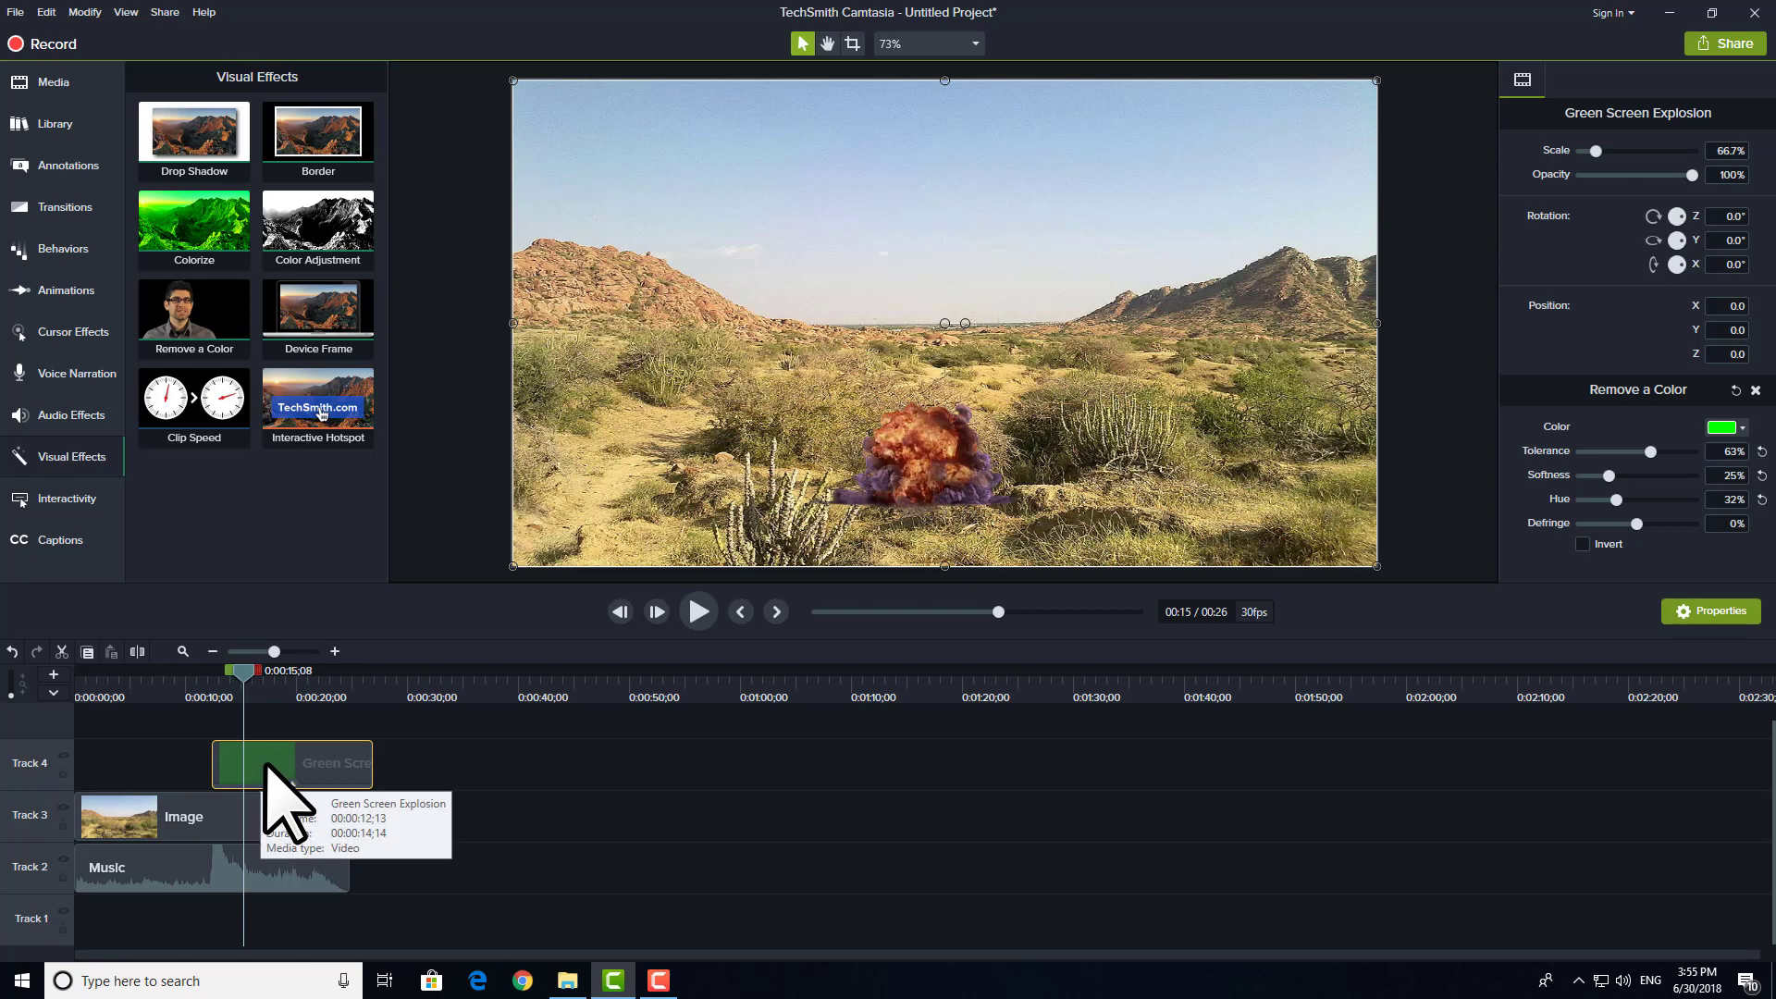
Step: Shift the explosion clip earlier on Track 4 to start at 0:00:12;00 and preview it from 0:00:09;20
{"action": "left_click_drag", "start_coordinate": [260, 760], "coordinate": [256, 761]}
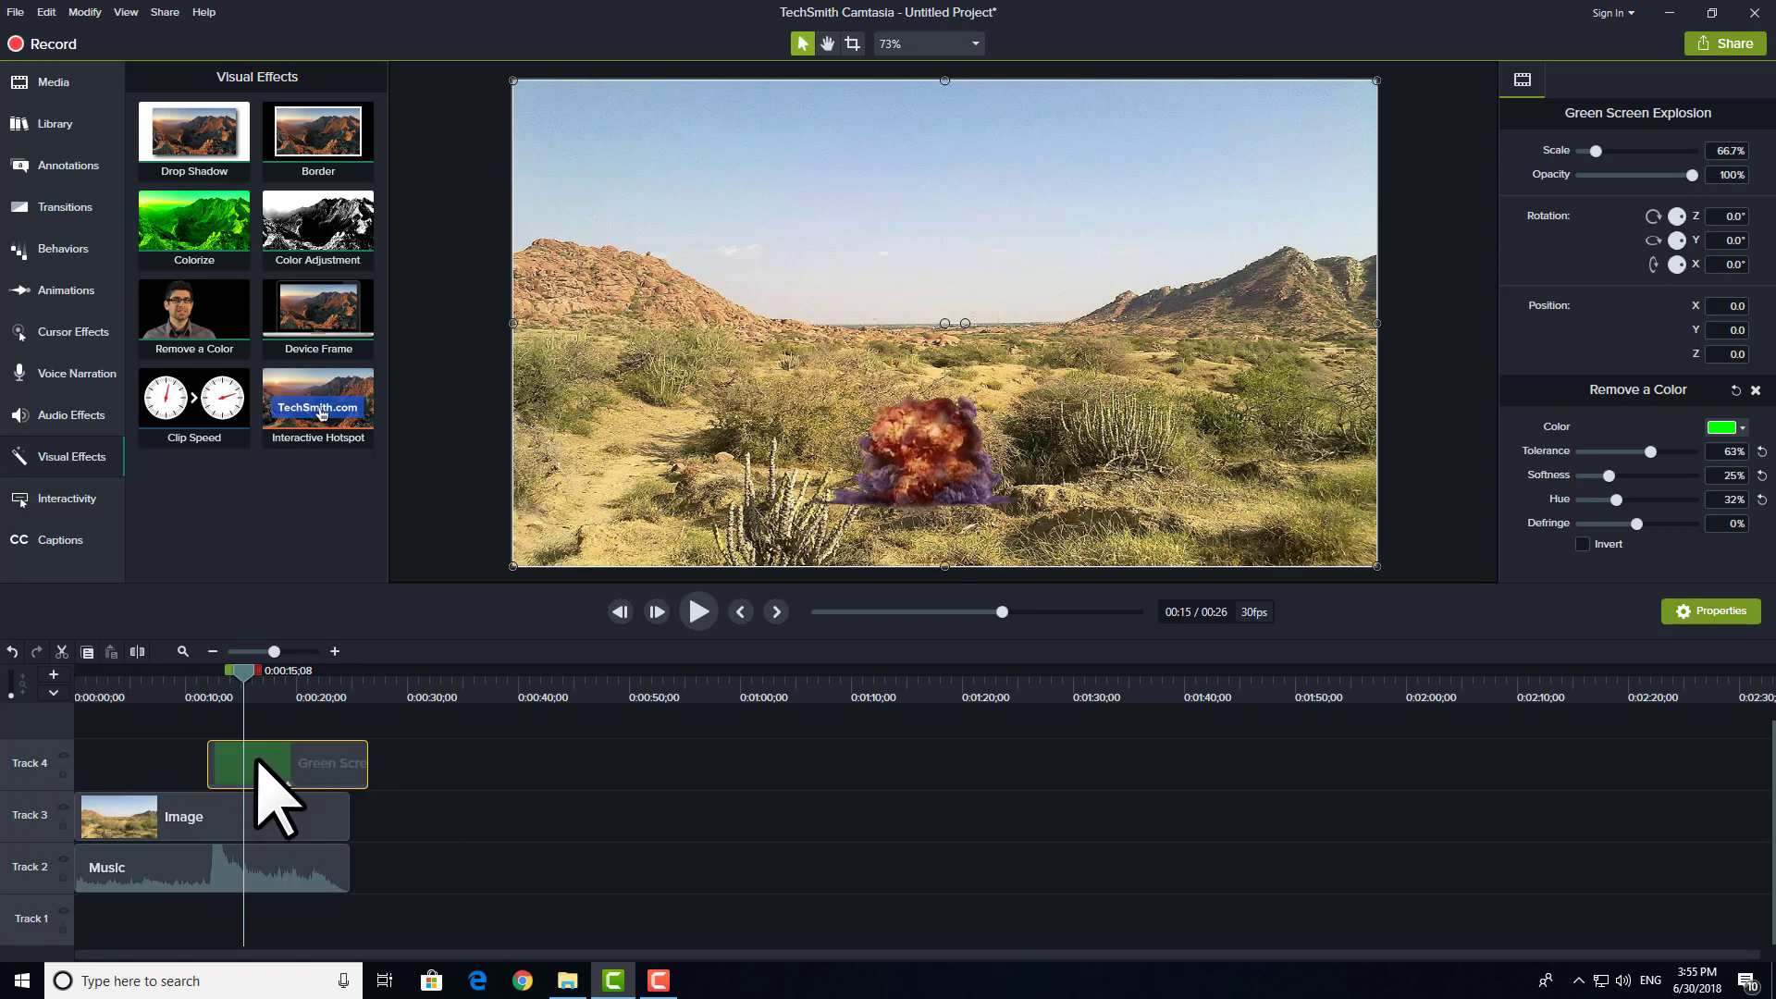
{"action": "left_click", "coordinate": [238, 868]}
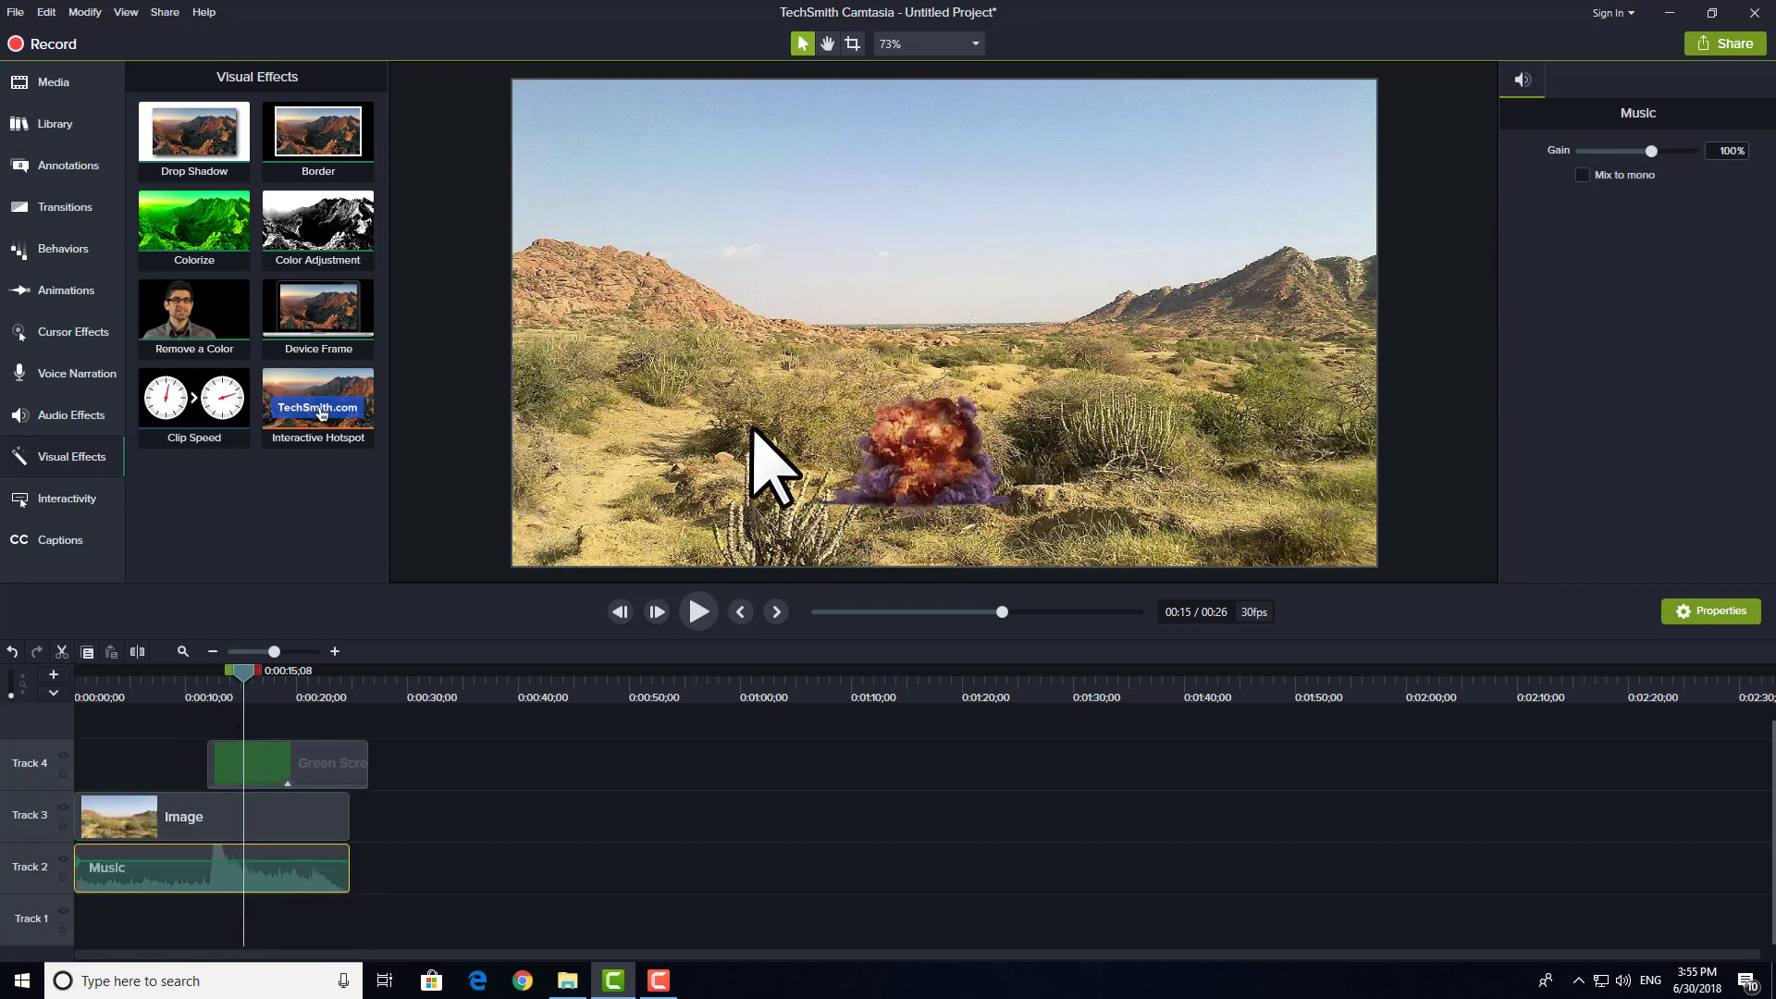
{"action": "left_click", "coordinate": [182, 696]}
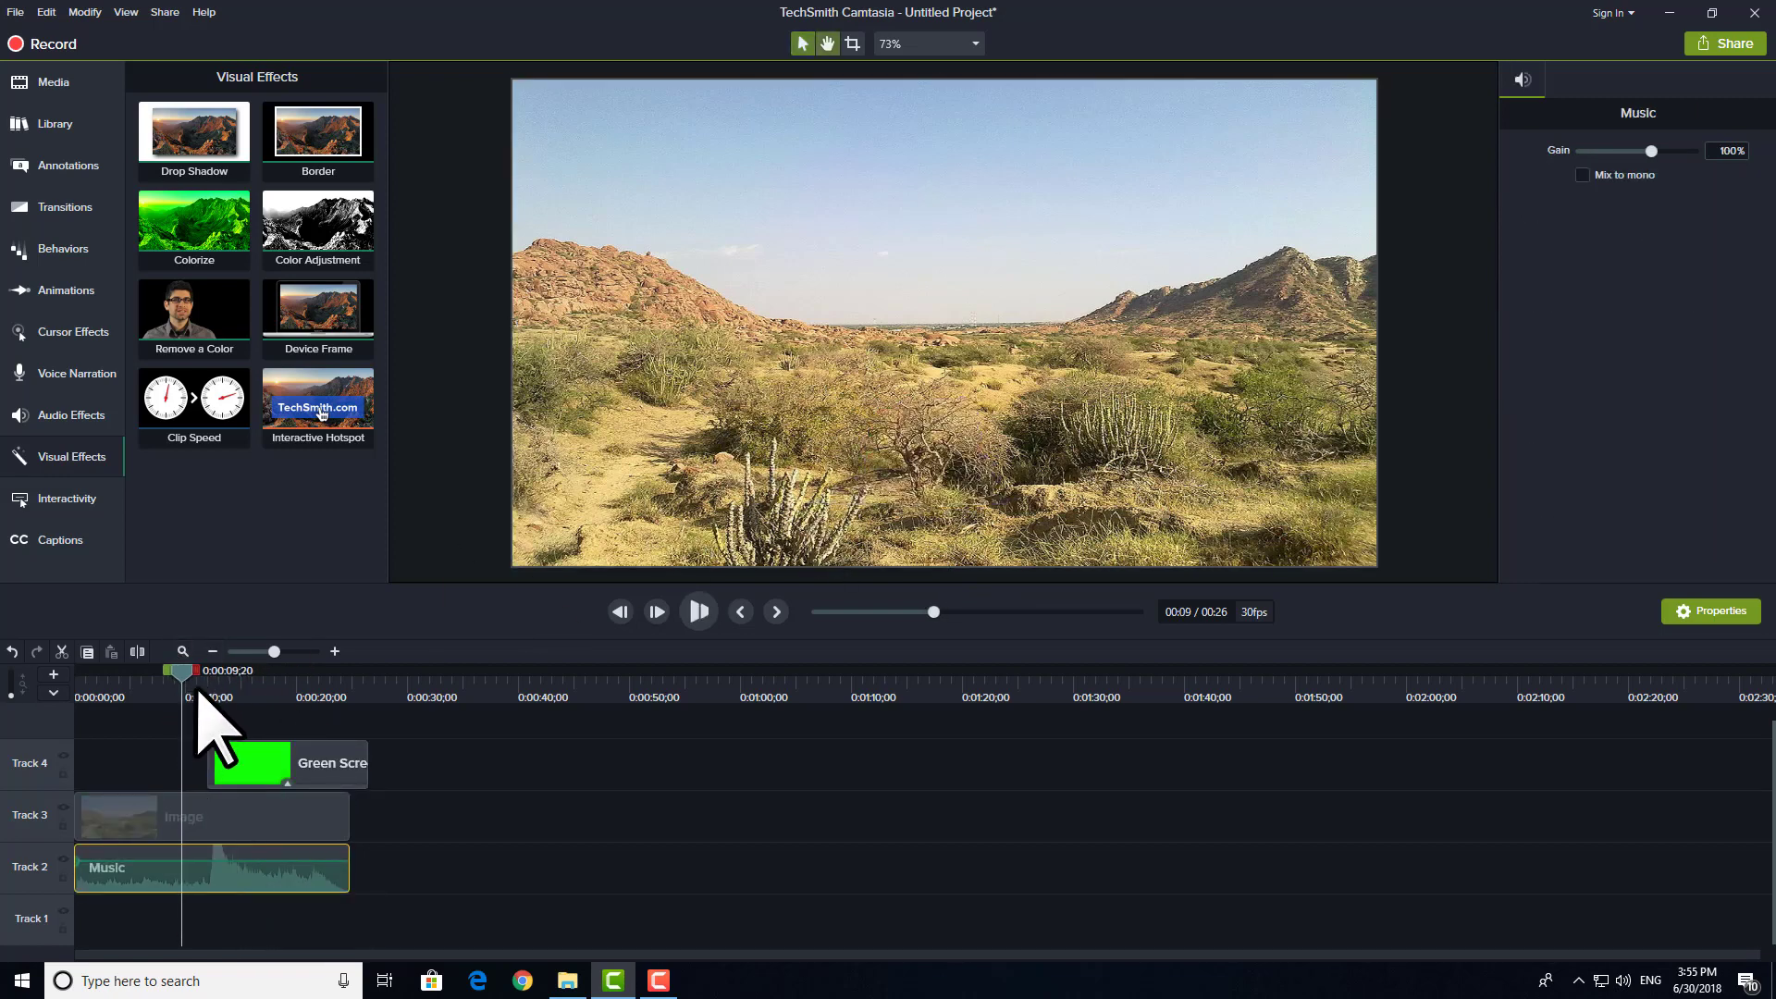
{"action": "key", "text": "space"}
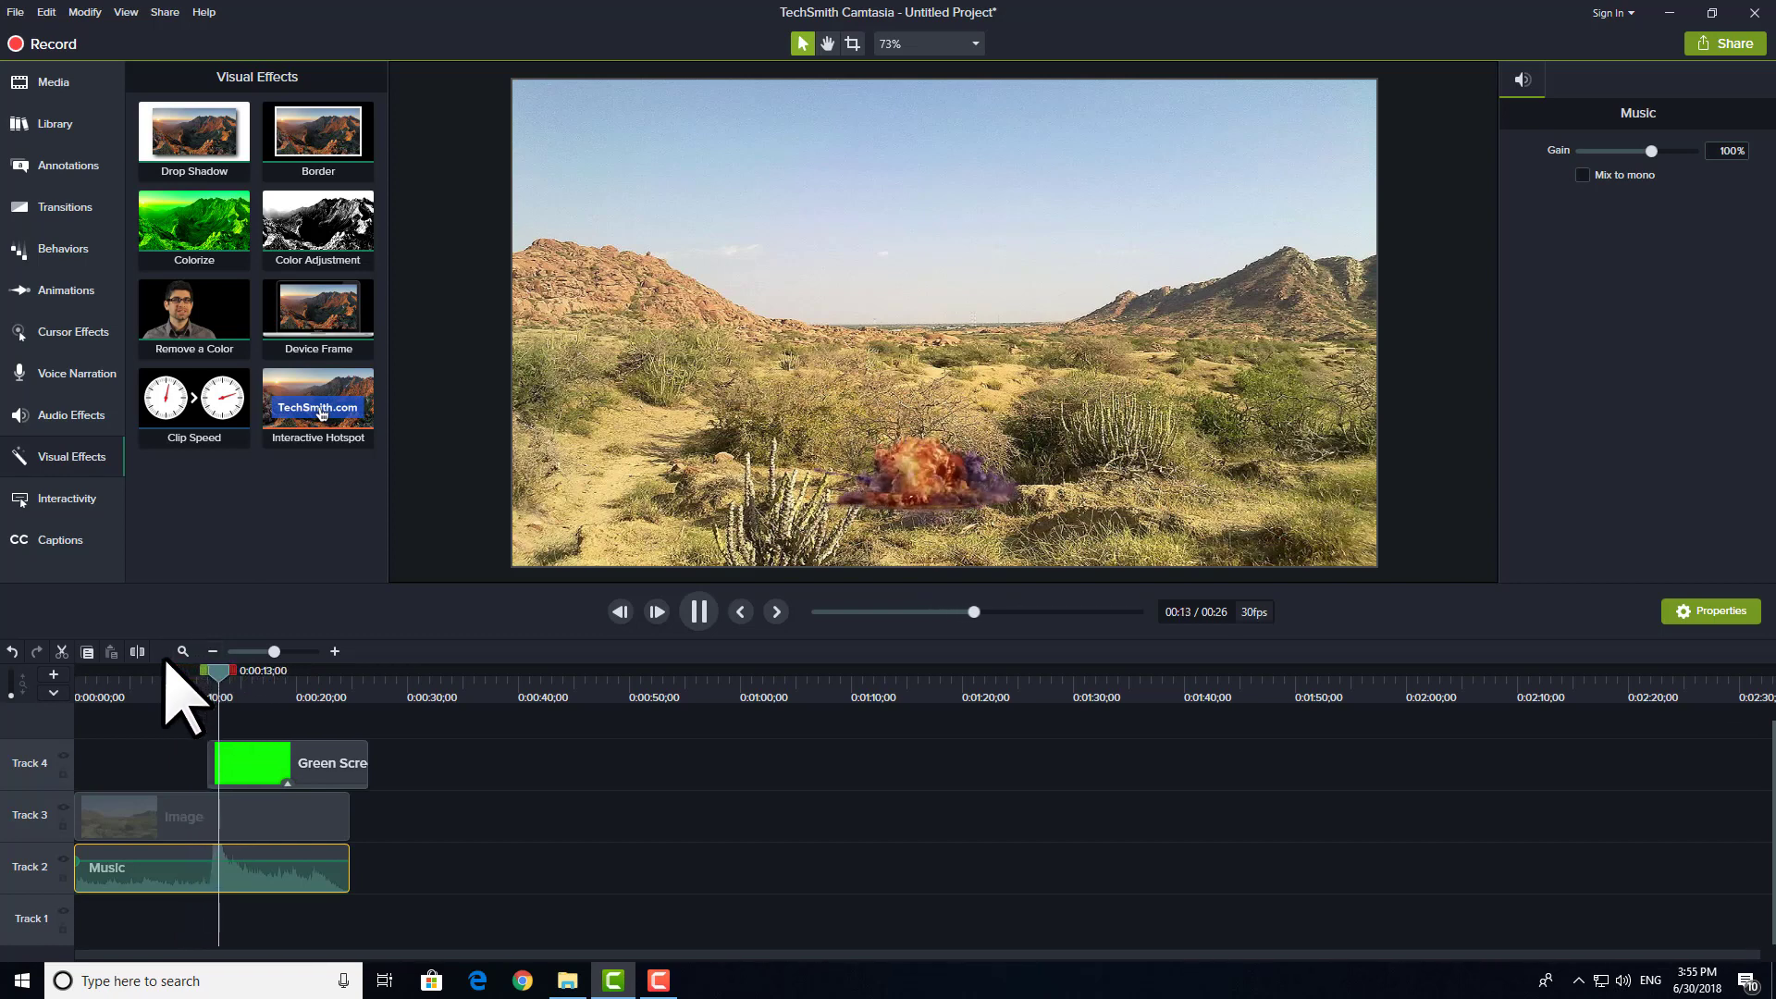
{"action": "key", "text": "space"}
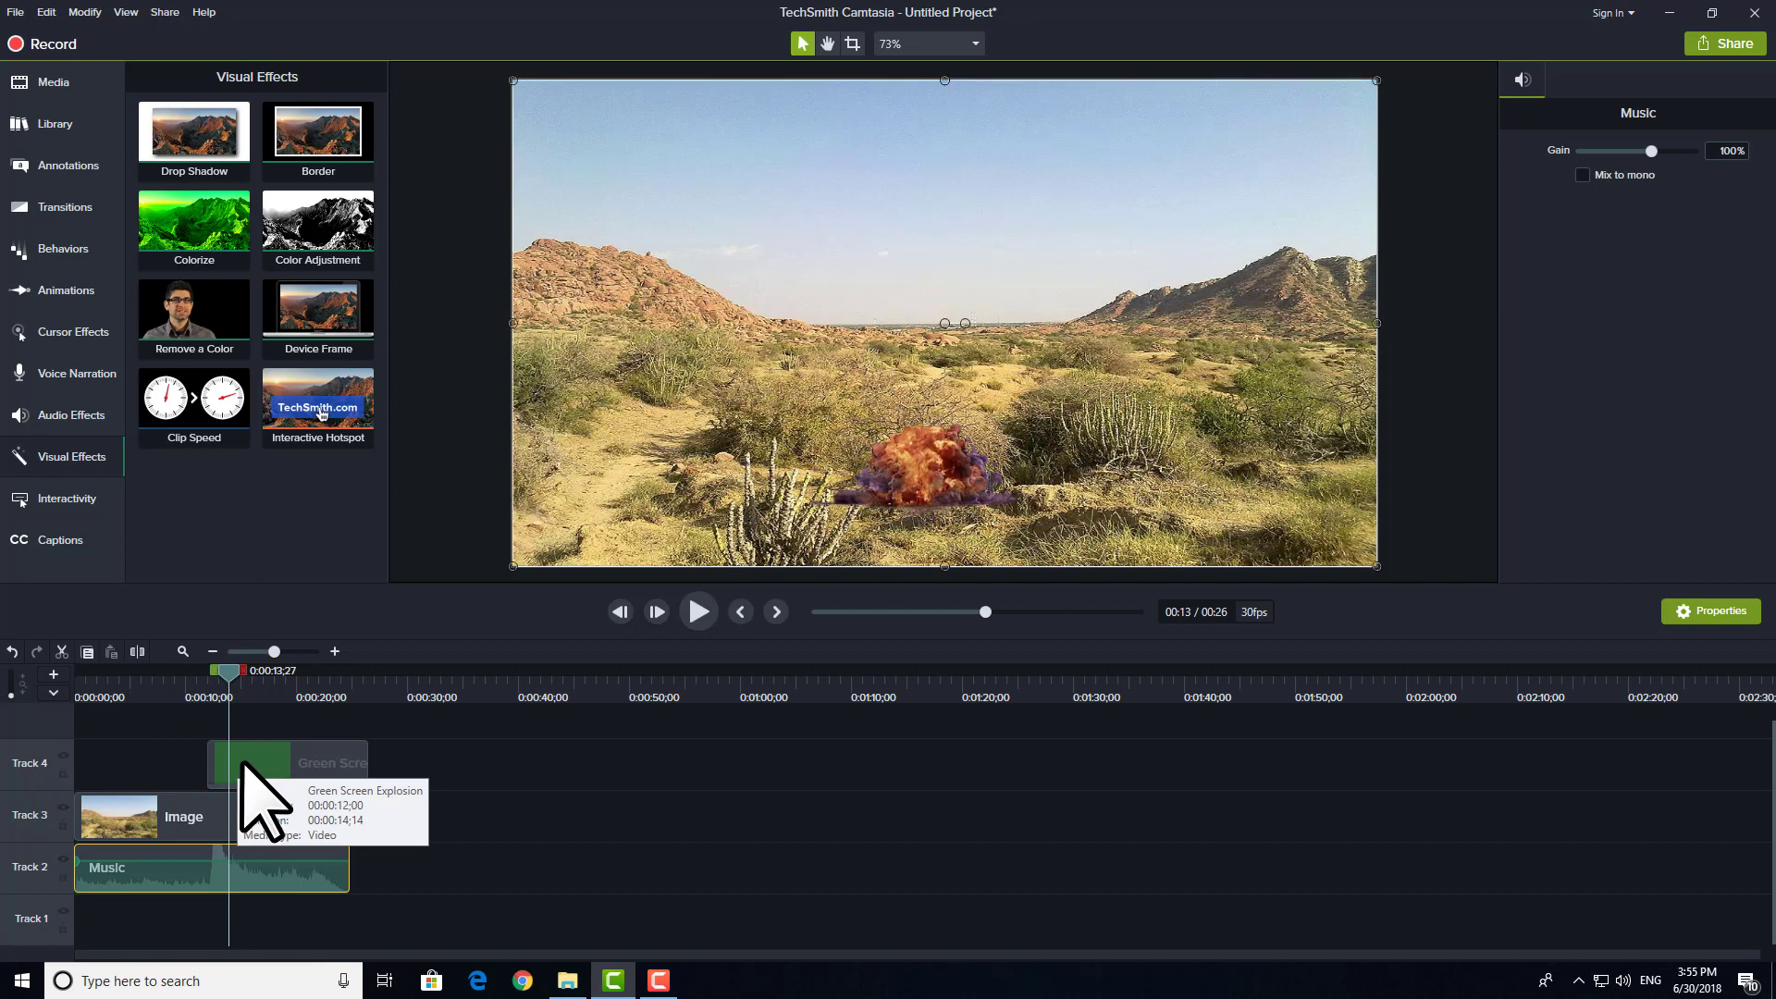
Step: Nudge the explosion clip slightly earlier on Track 4, ahead of the music's peak, and preview the timing again
{"action": "left_click", "coordinate": [237, 765]}
{"action": "left_click_drag", "start_coordinate": [239, 764], "coordinate": [237, 764]}
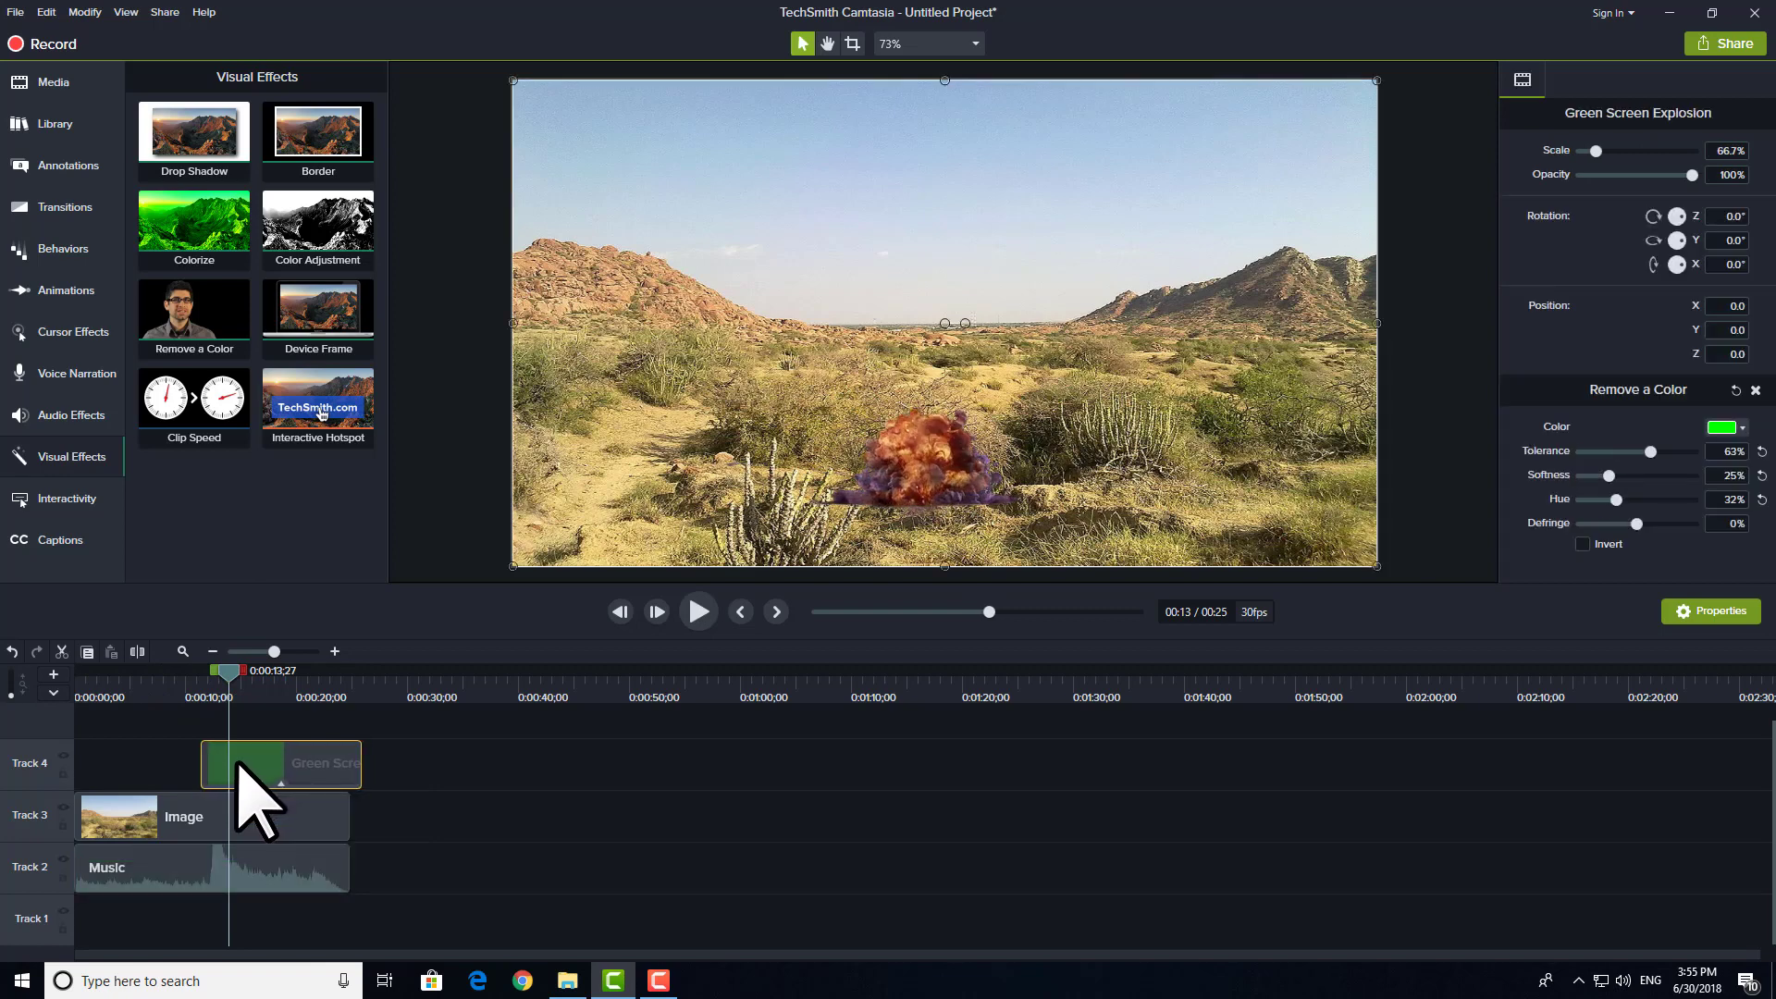
{"action": "left_click", "coordinate": [188, 696]}
{"action": "key", "text": "space"}
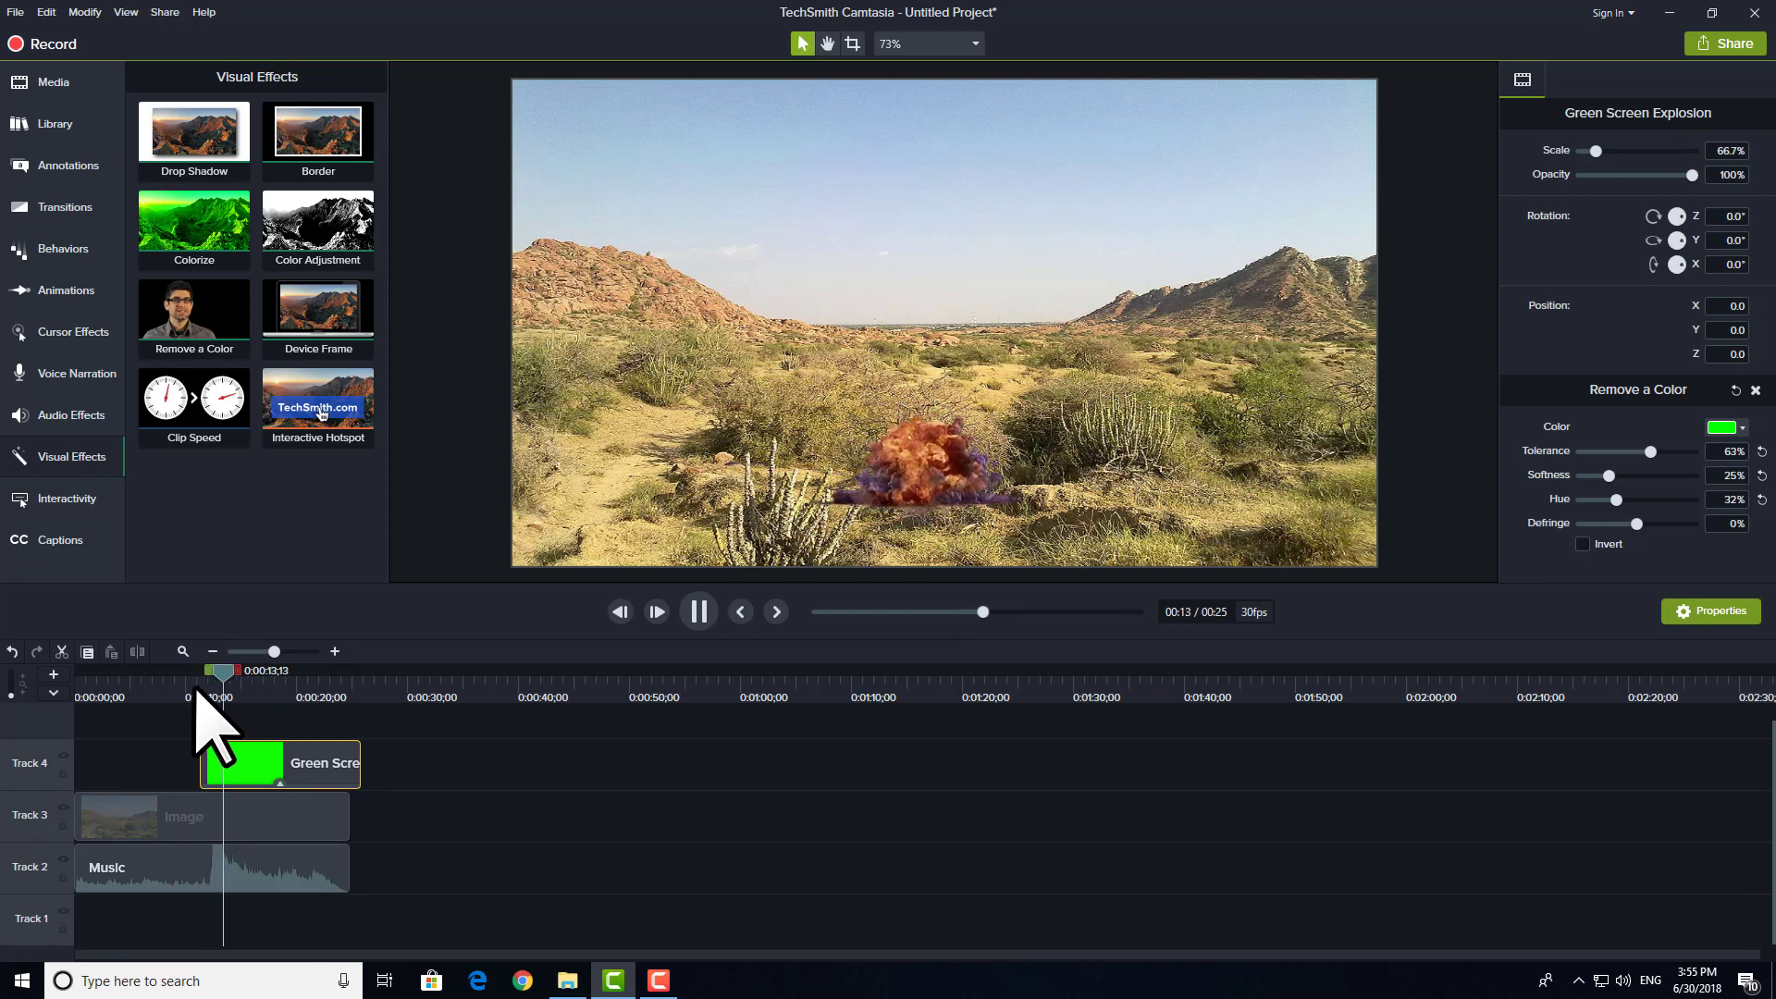
{"action": "key", "text": "space"}
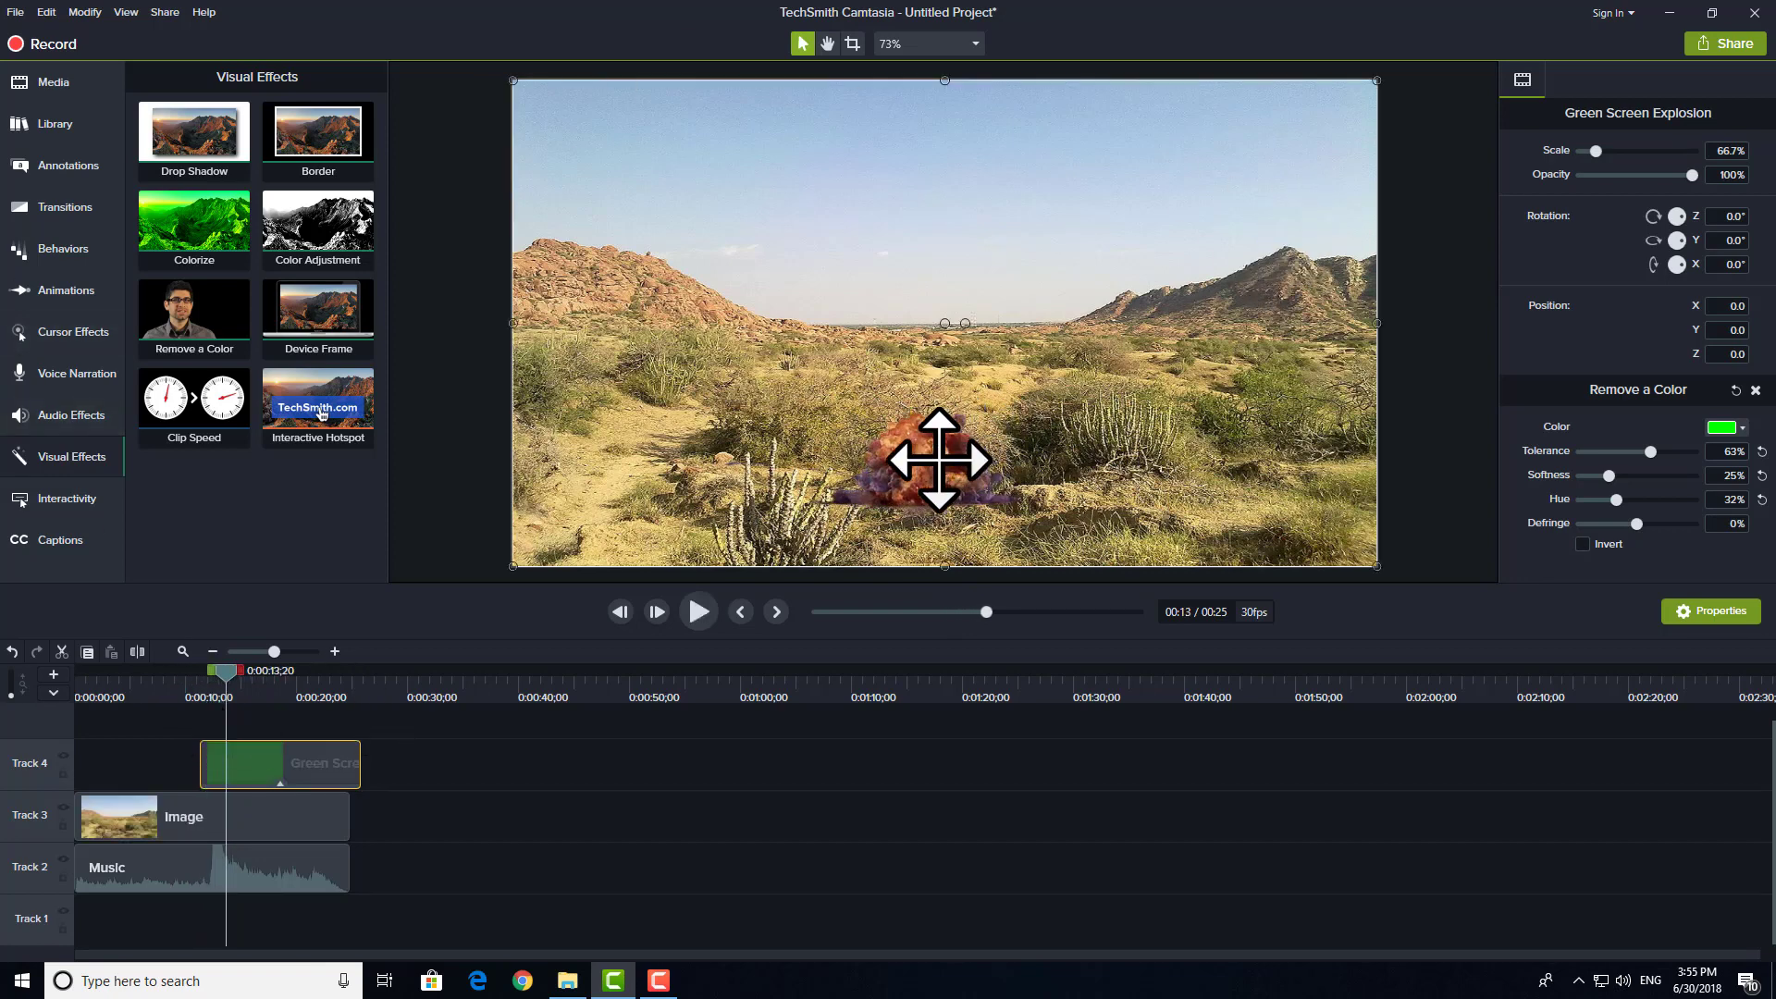
Step: Try placing the explosion near the hill on the desert's right side at about X 447.9, Y 182.2, and preview it
{"action": "left_click_drag", "start_coordinate": [939, 460], "coordinate": [1166, 363]}
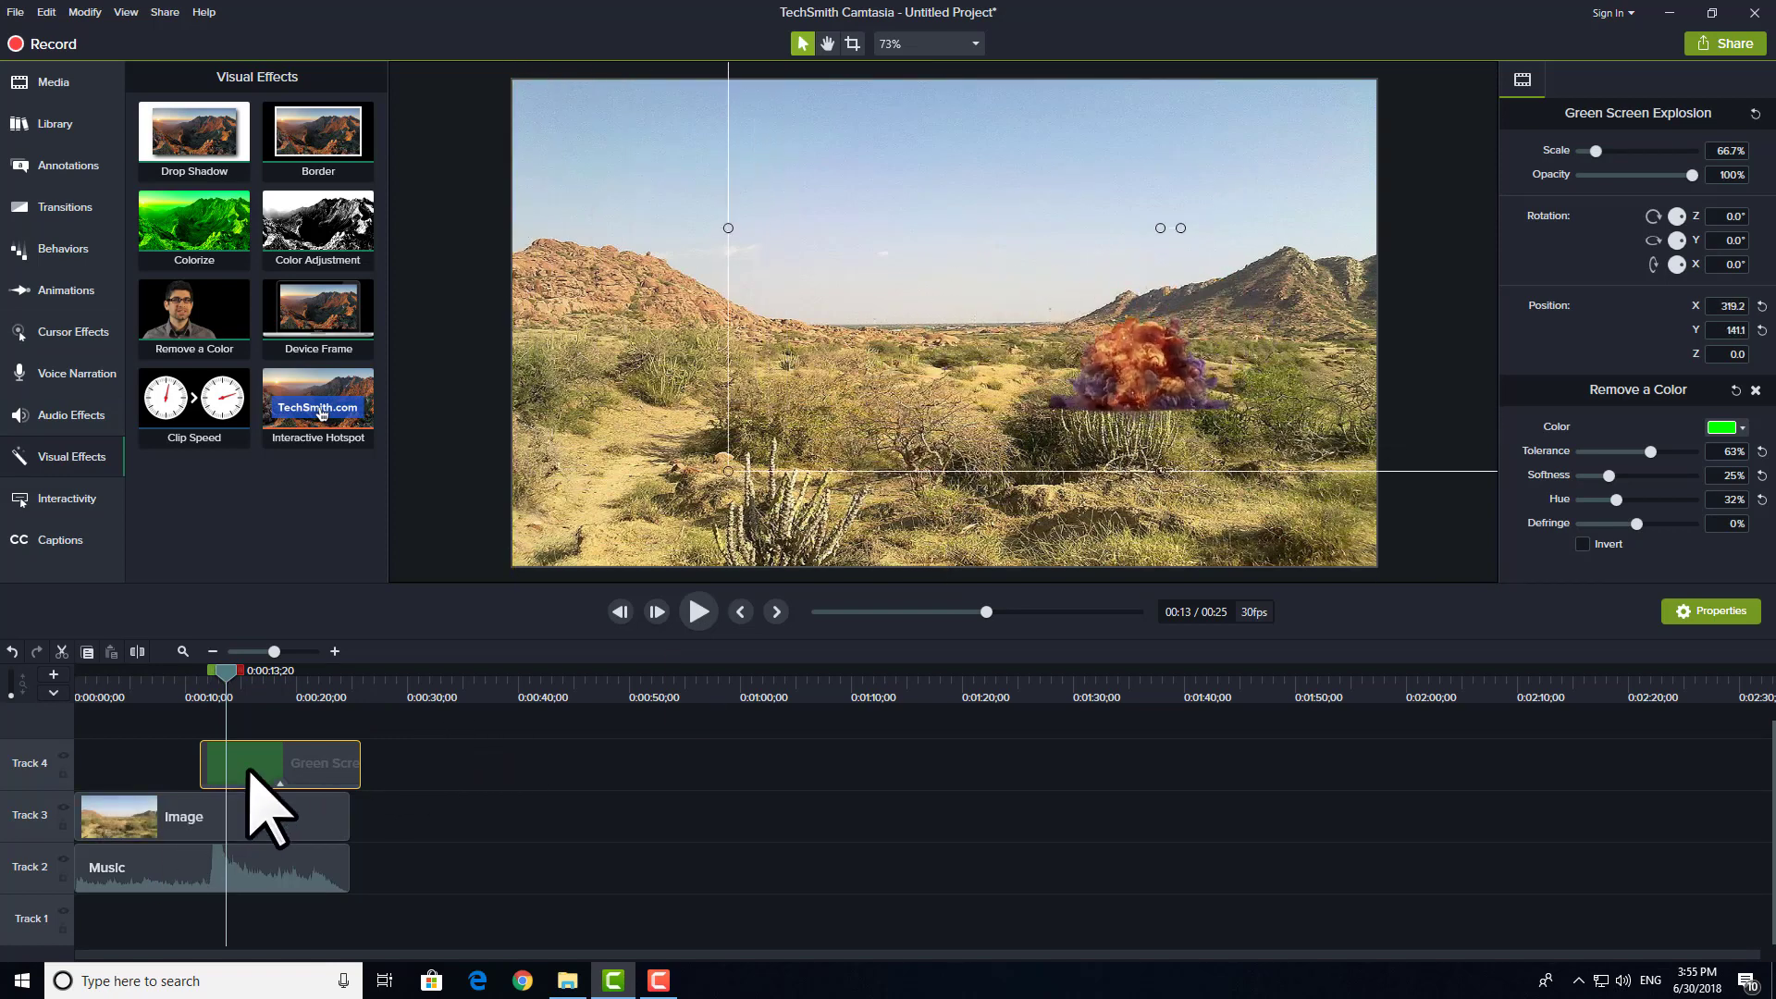
{"action": "left_click_drag", "start_coordinate": [1051, 424], "coordinate": [1225, 385]}
{"action": "left_click", "coordinate": [191, 701]}
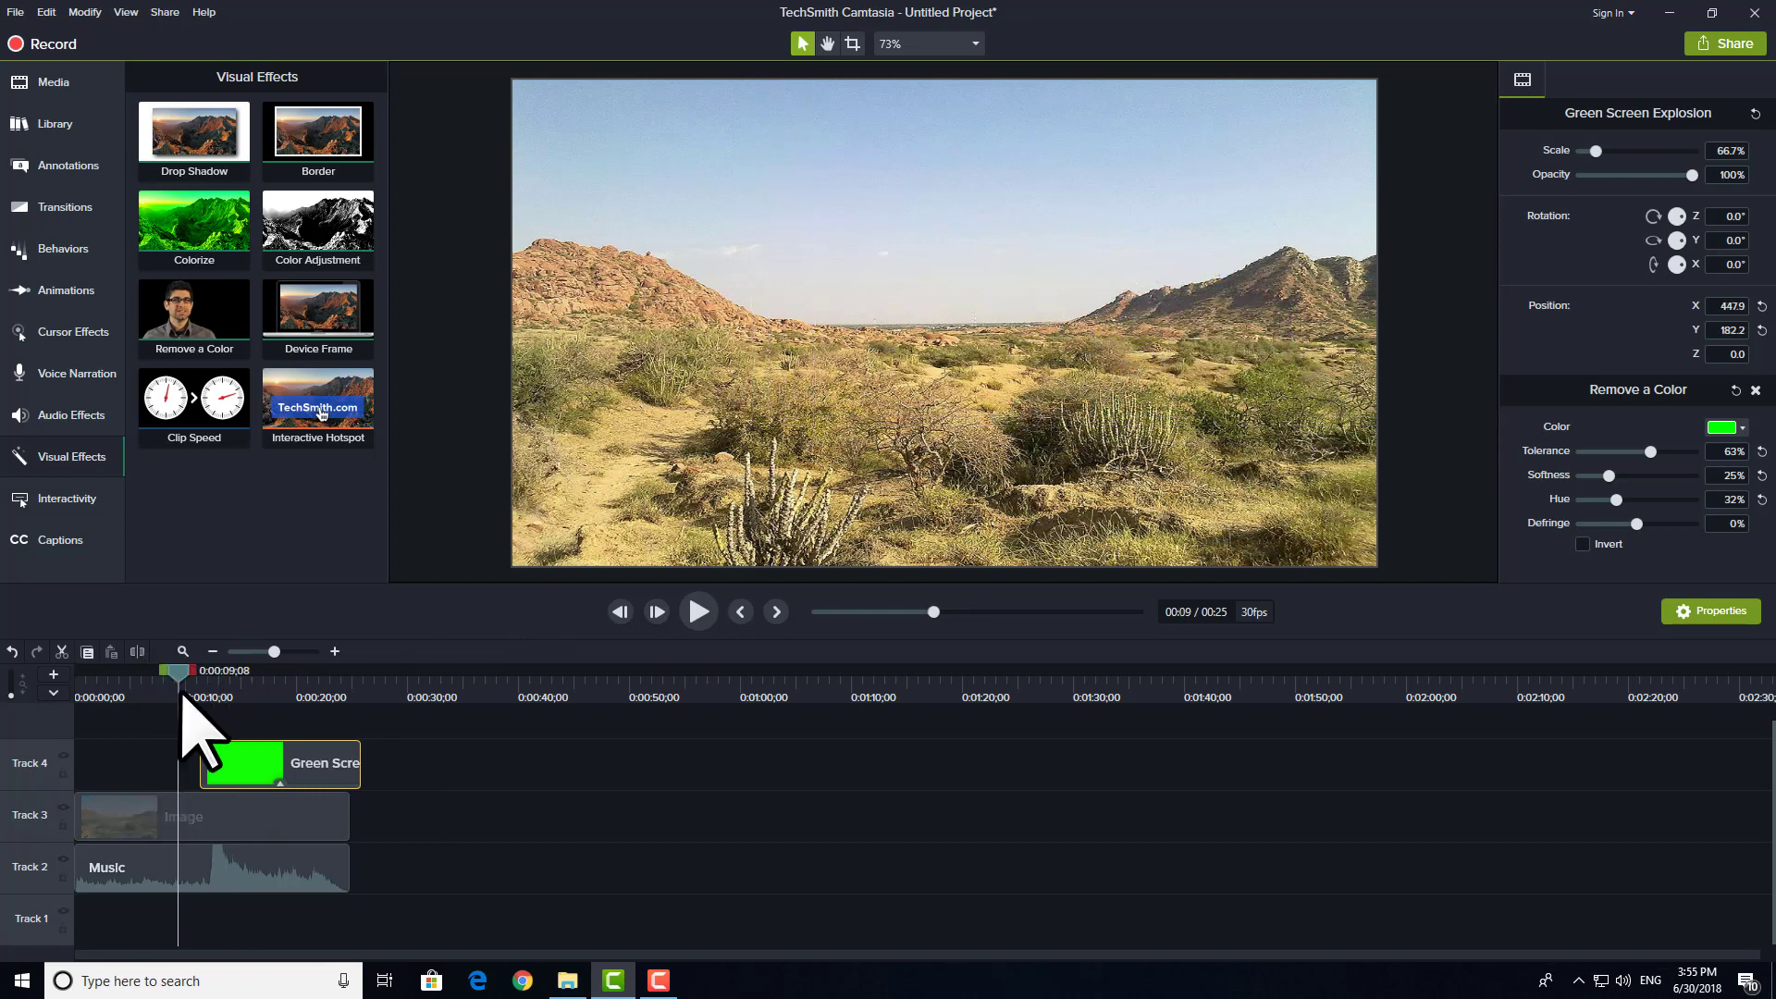
{"action": "key", "text": "space"}
{"action": "key", "text": "space"}
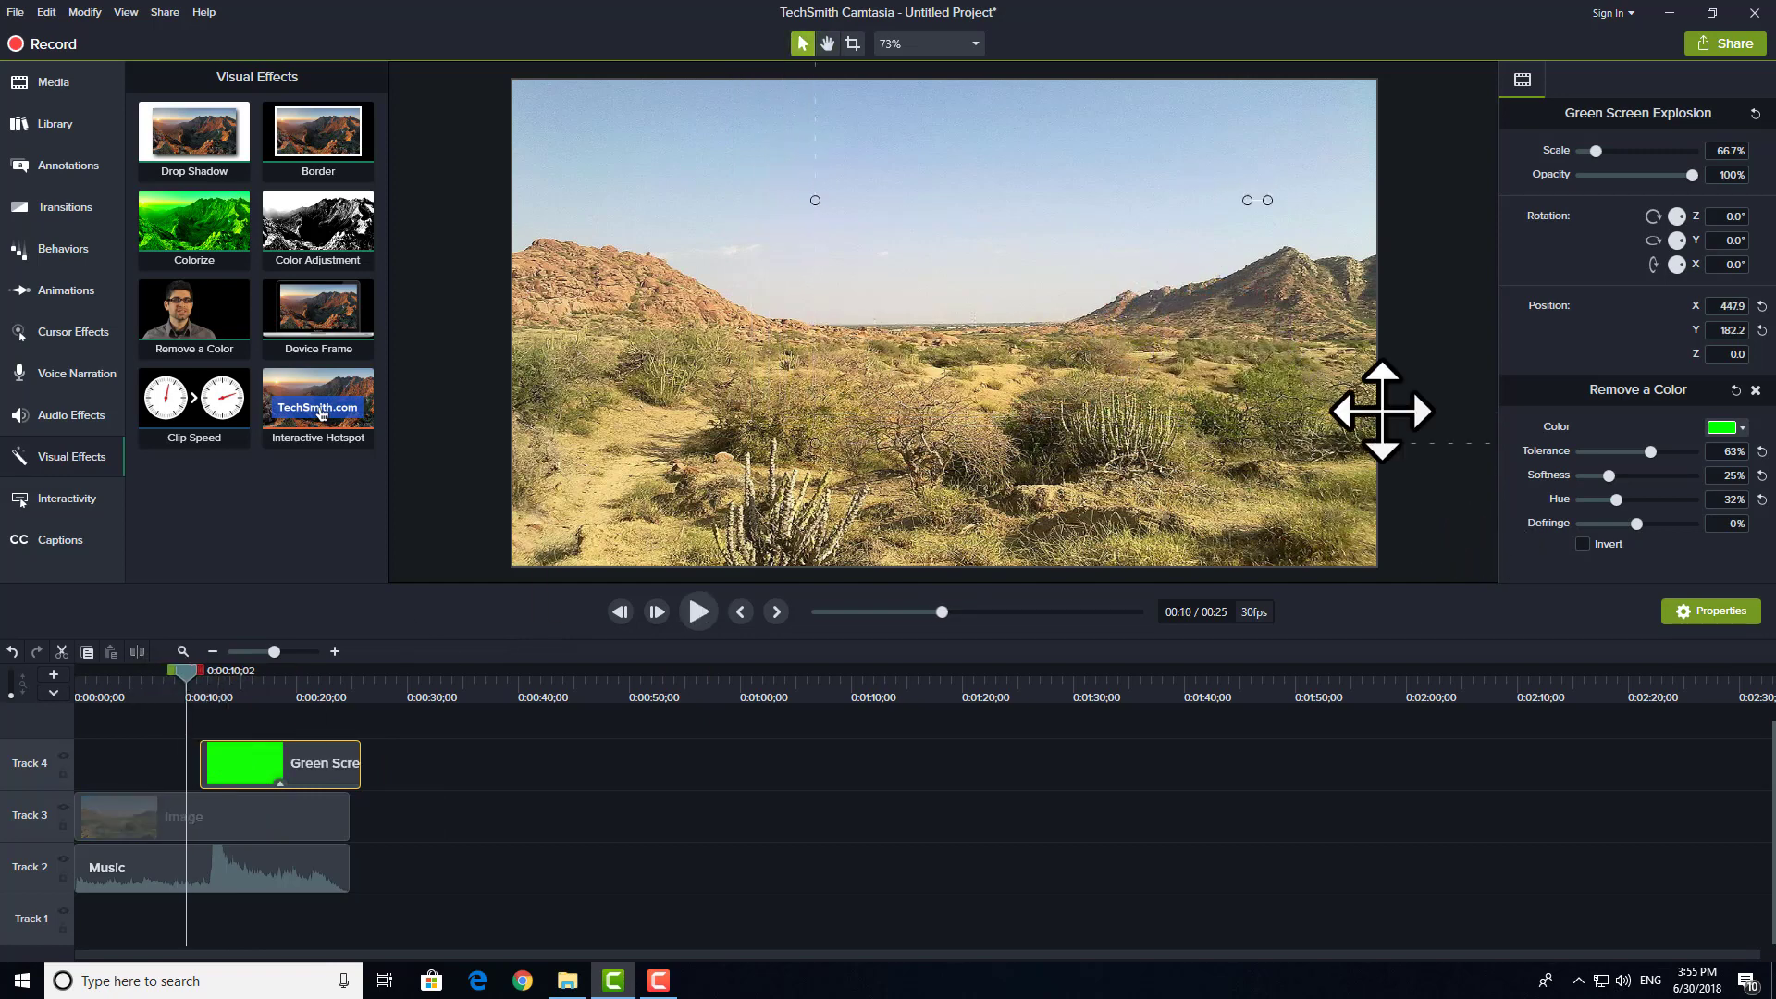
{"action": "key", "text": "space"}
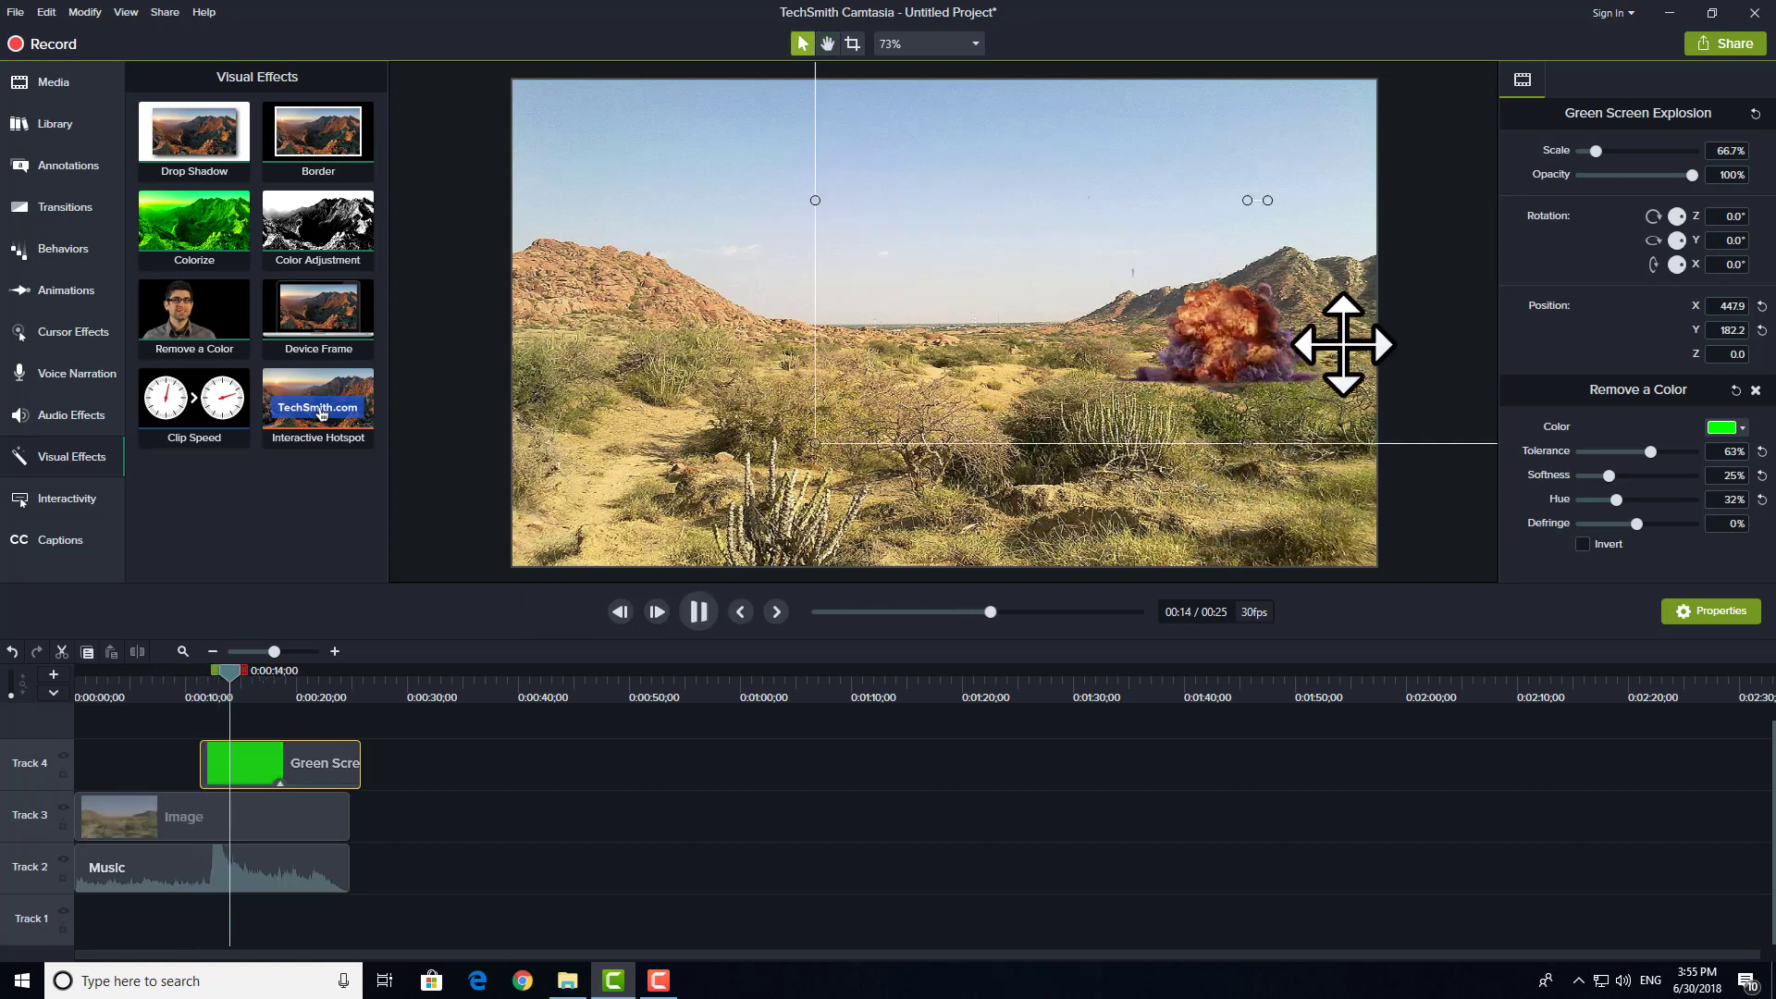
Step: Place the explosion on the desert horizon at about X 15.1, Y 258.9, and play the sequence from 0:00:09;12
{"action": "left_click_drag", "start_coordinate": [1261, 349], "coordinate": [967, 286]}
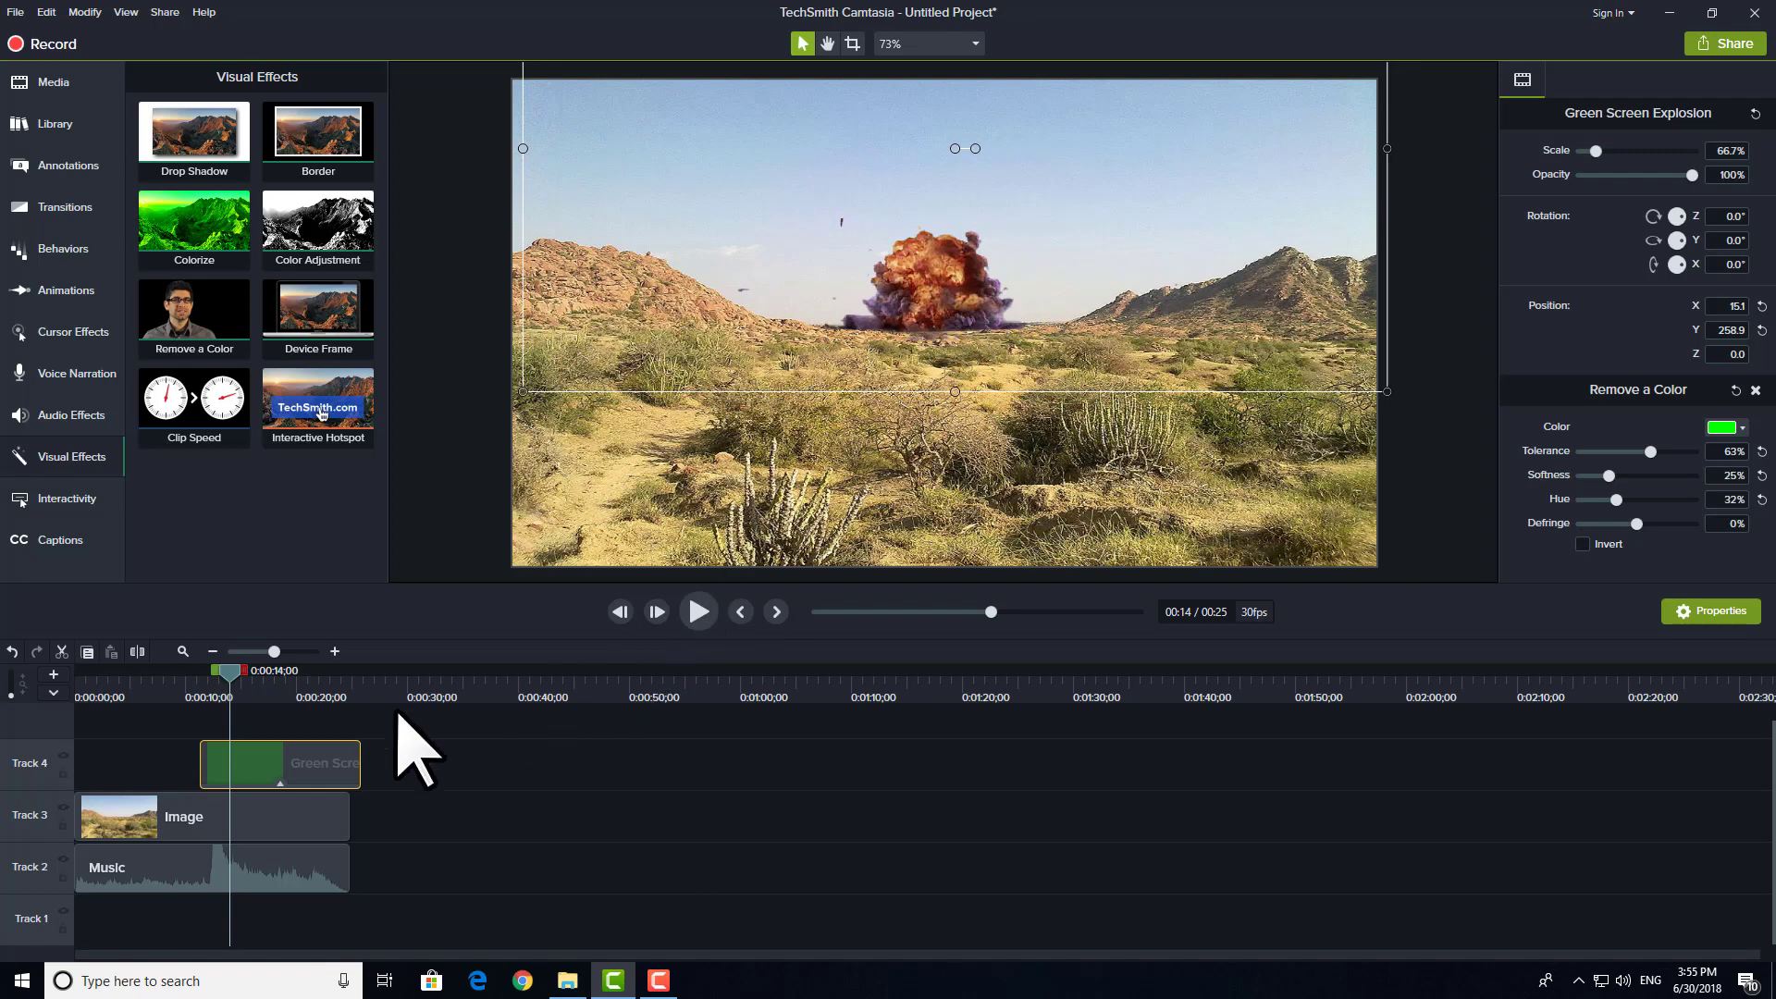
{"action": "left_click", "coordinate": [178, 683]}
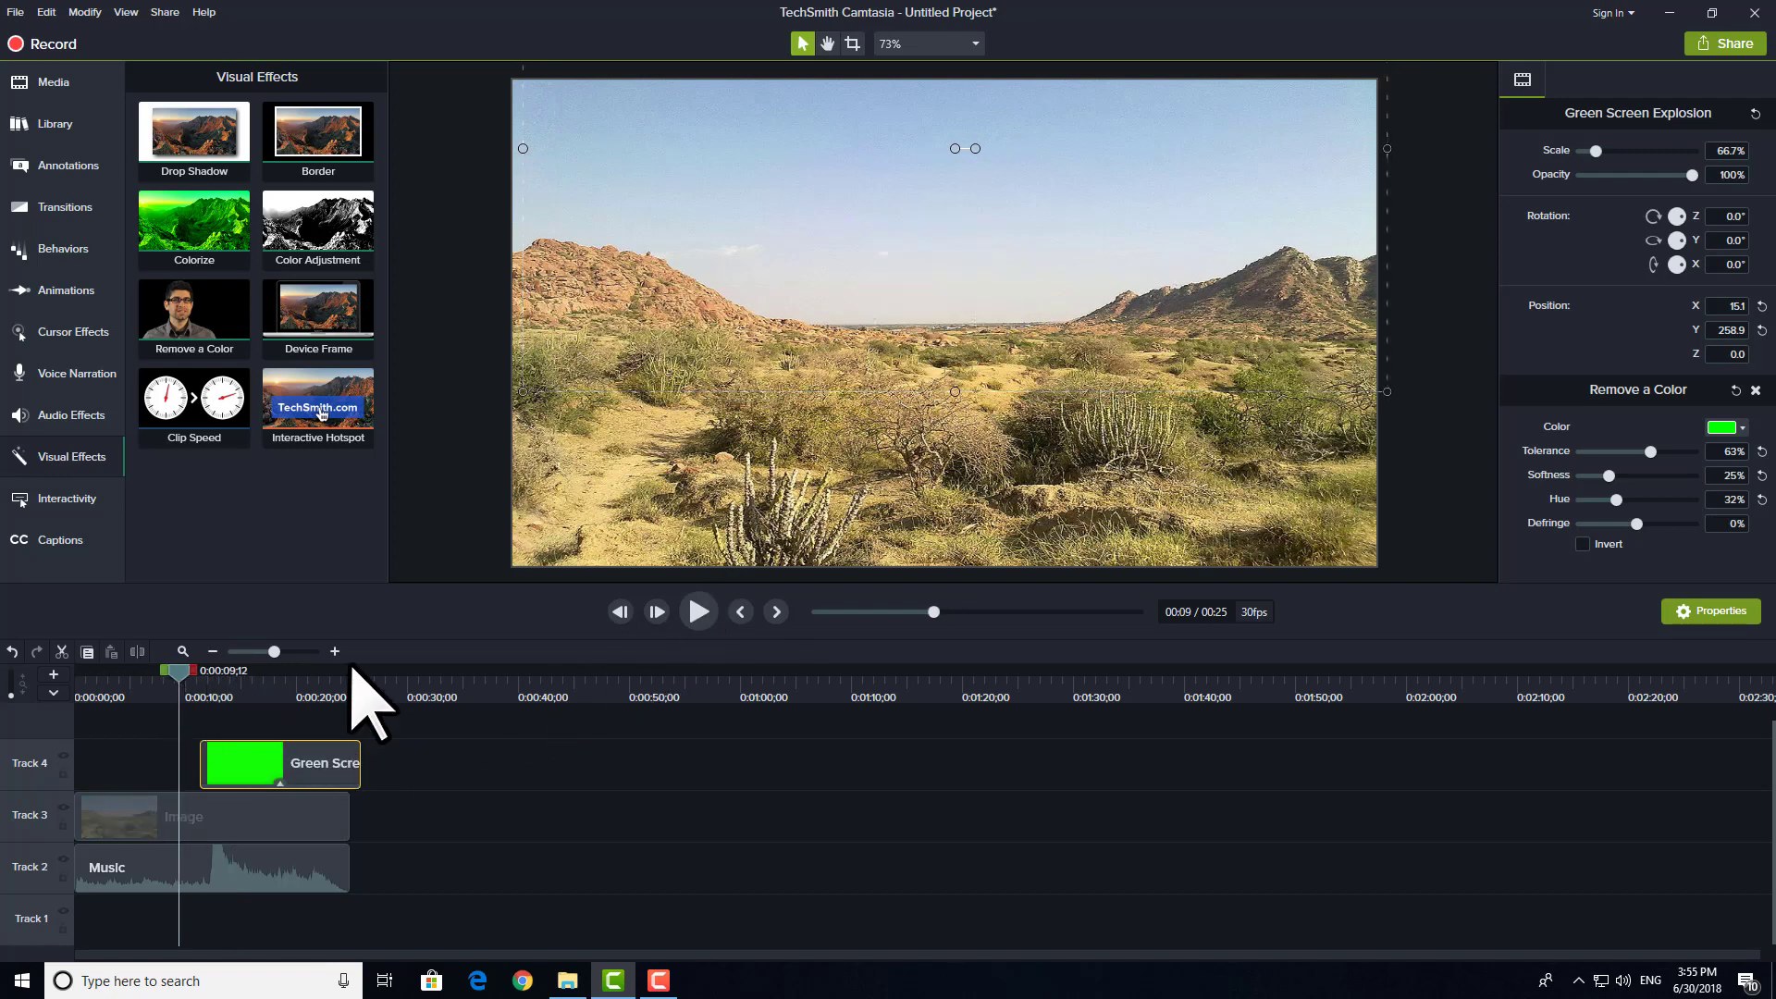
{"action": "key", "text": "space"}
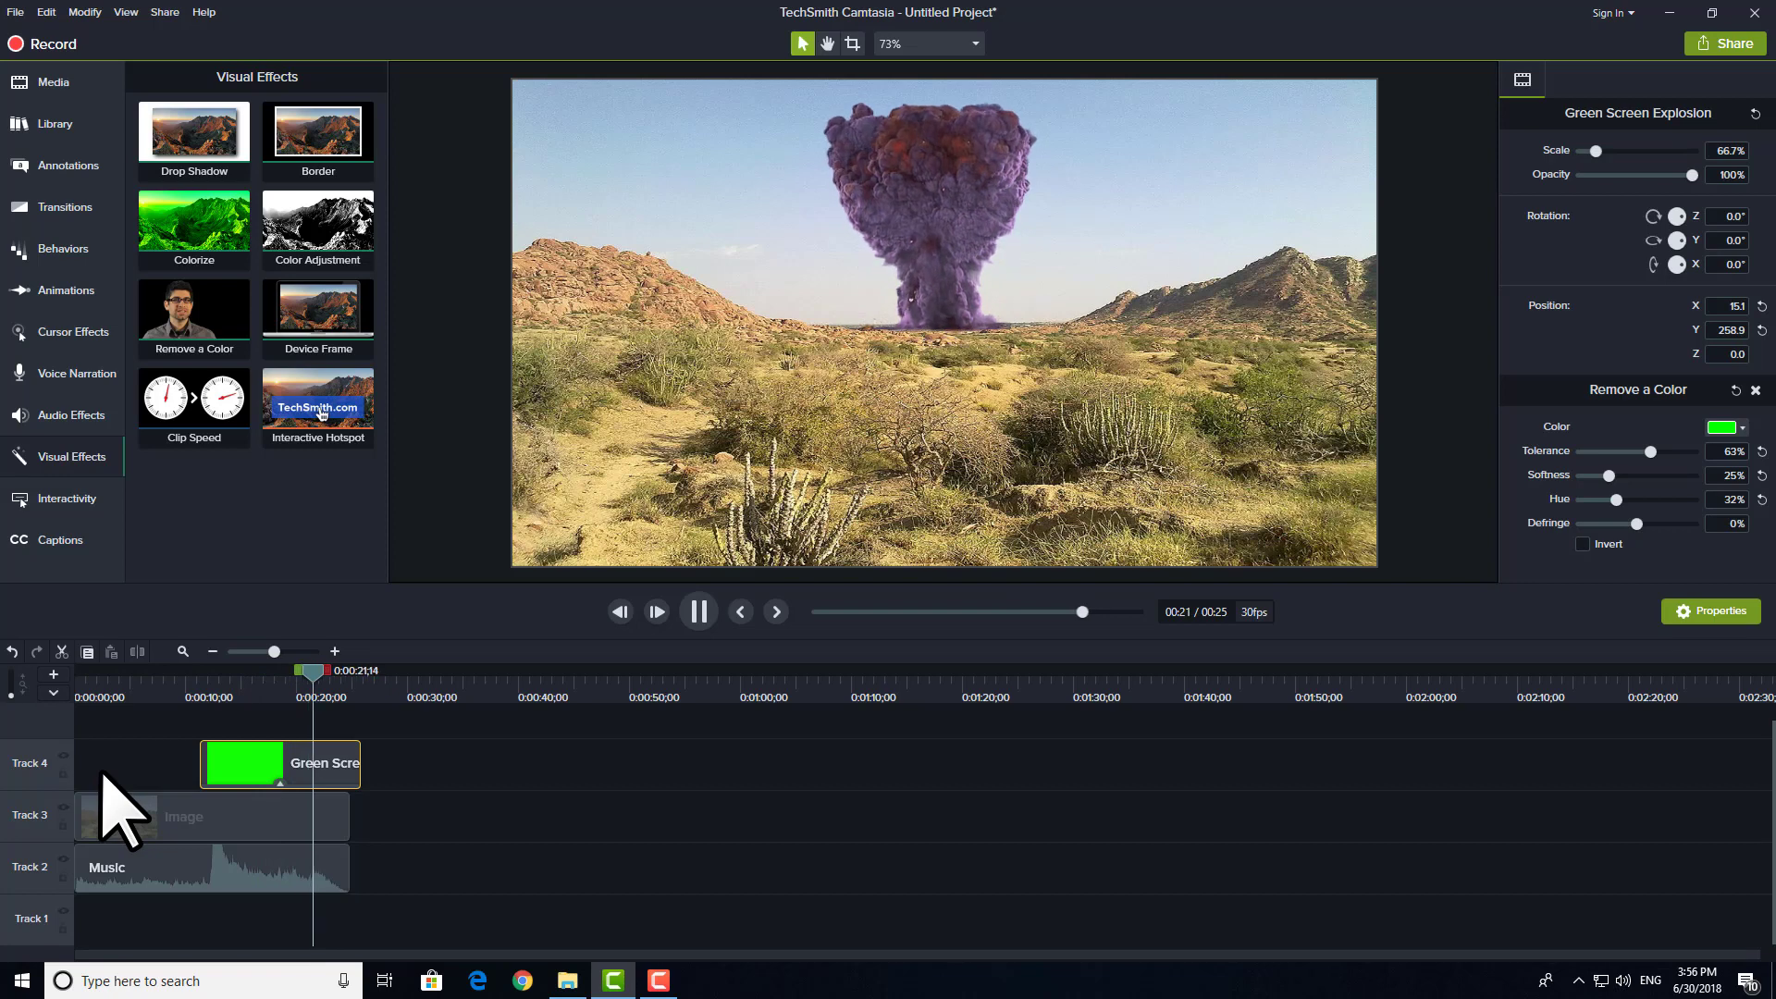
{"action": "key", "text": "space"}
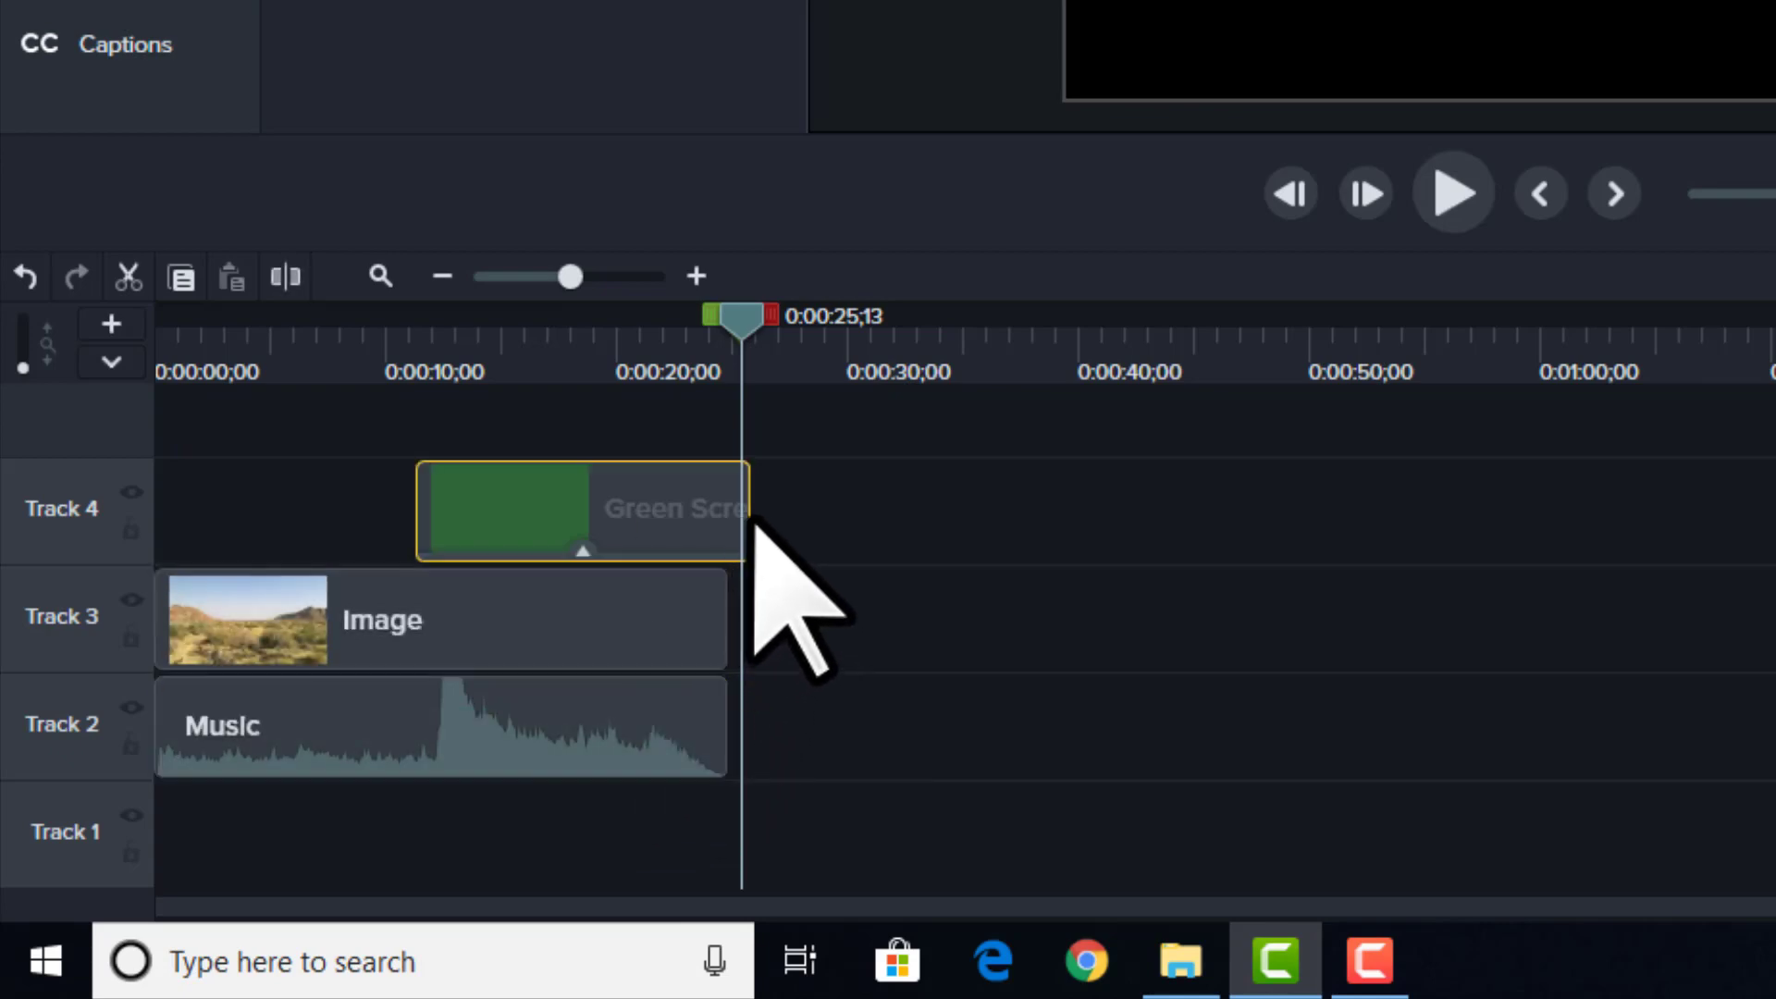
Step: Trim the explosion clip's end to match the Image and Music clips, and return the playhead to 0:00:11;08
{"action": "mouse_move", "coordinate": [724, 520]}
{"action": "left_mouse_down"}
{"action": "mouse_move", "coordinate": [666, 519]}
{"action": "mouse_move", "coordinate": [727, 523]}
{"action": "left_mouse_up"}
{"action": "left_click_drag", "start_coordinate": [592, 365], "coordinate": [313, 357]}
{"action": "left_click", "coordinate": [416, 378]}
{"action": "left_click", "coordinate": [1295, 664]}
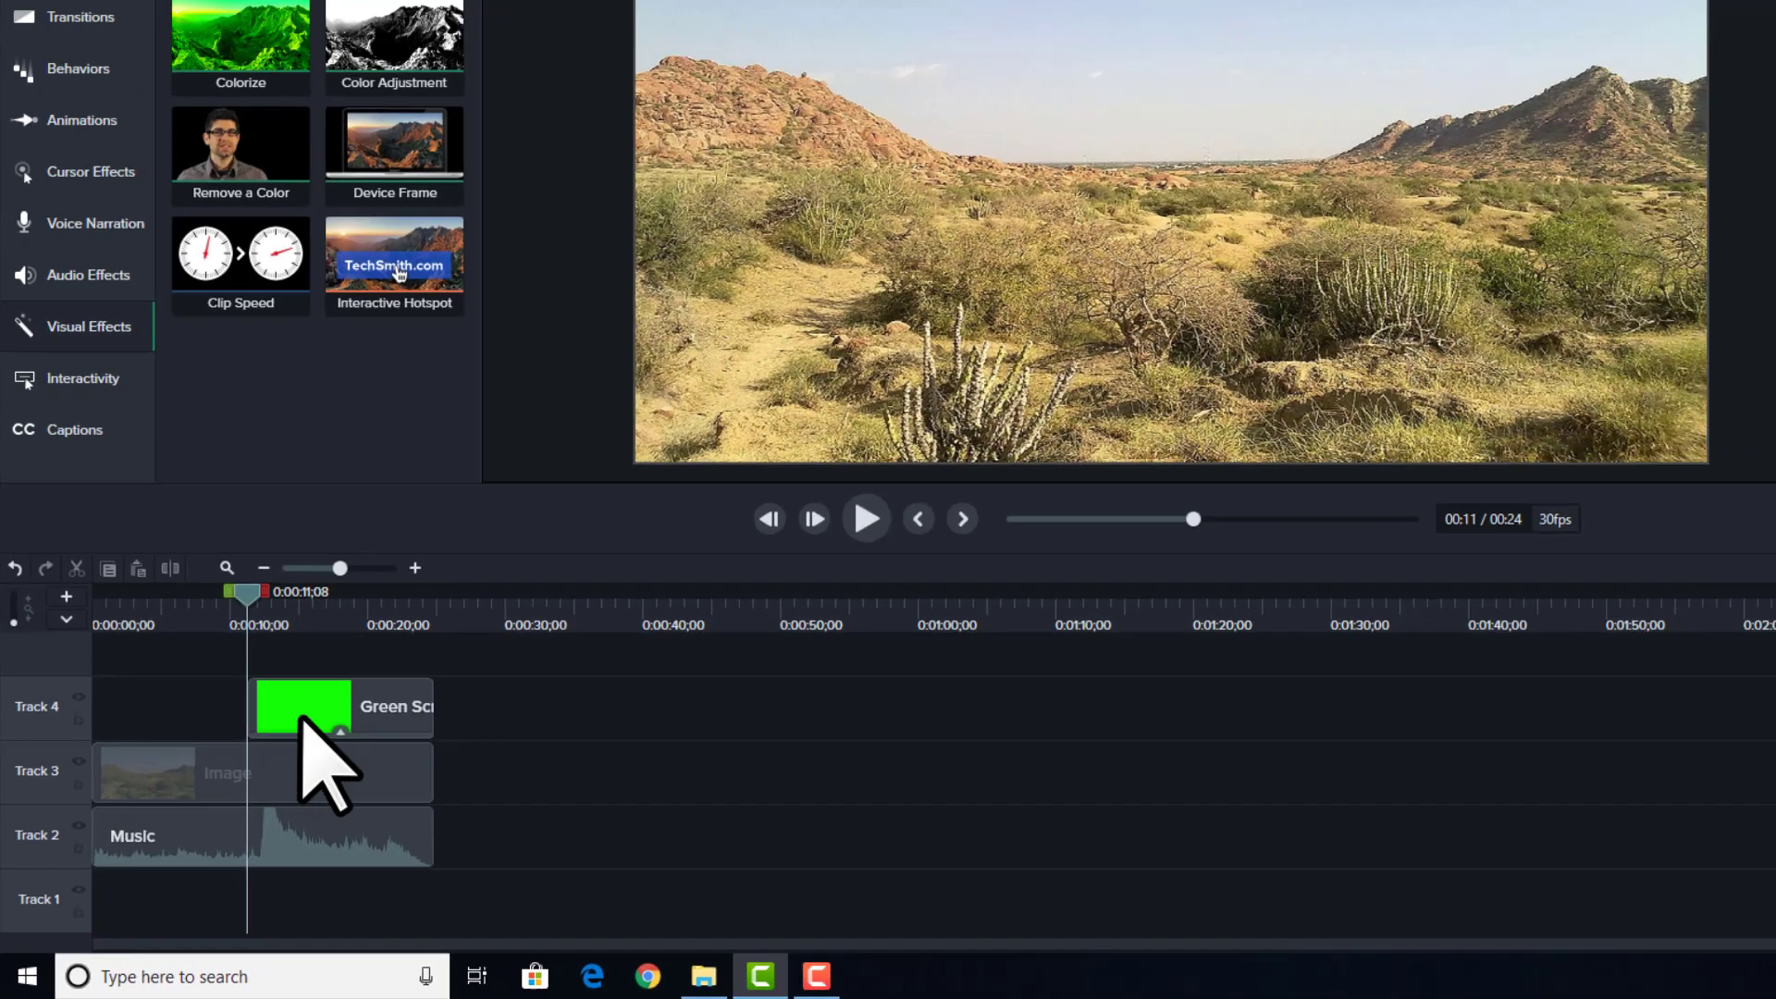